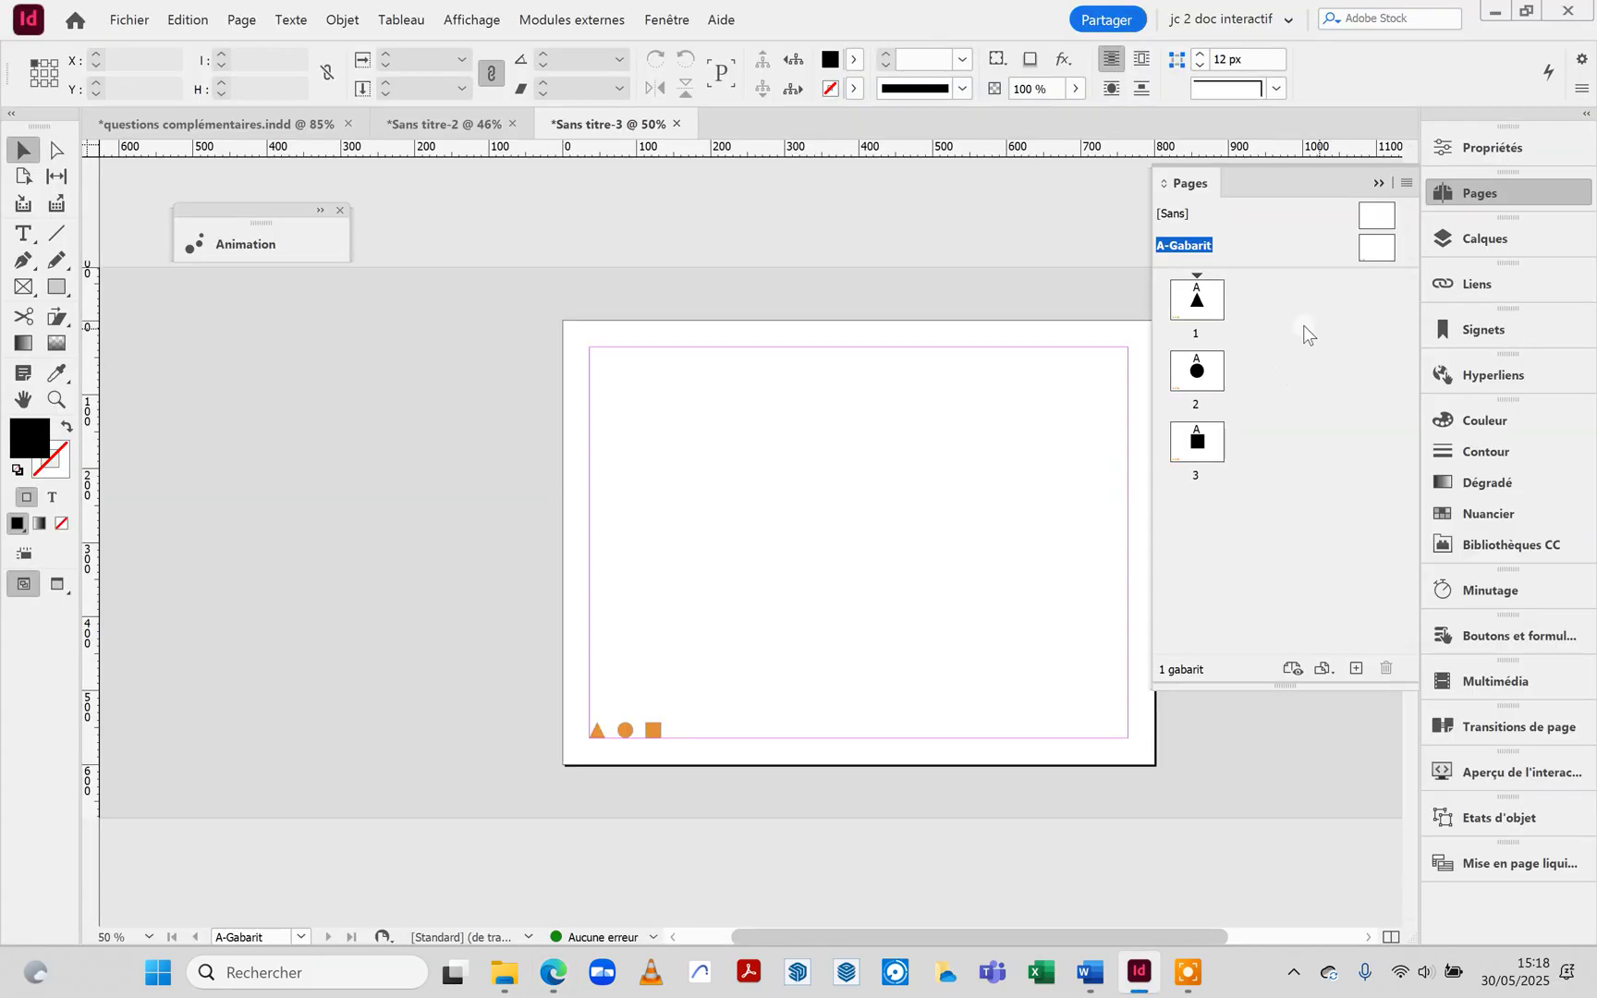
View pages 1, 2 and 3 in turn, and display the A-Gabarit parent page with its small orange shapes.
click(1206, 307)
double_click(1206, 306)
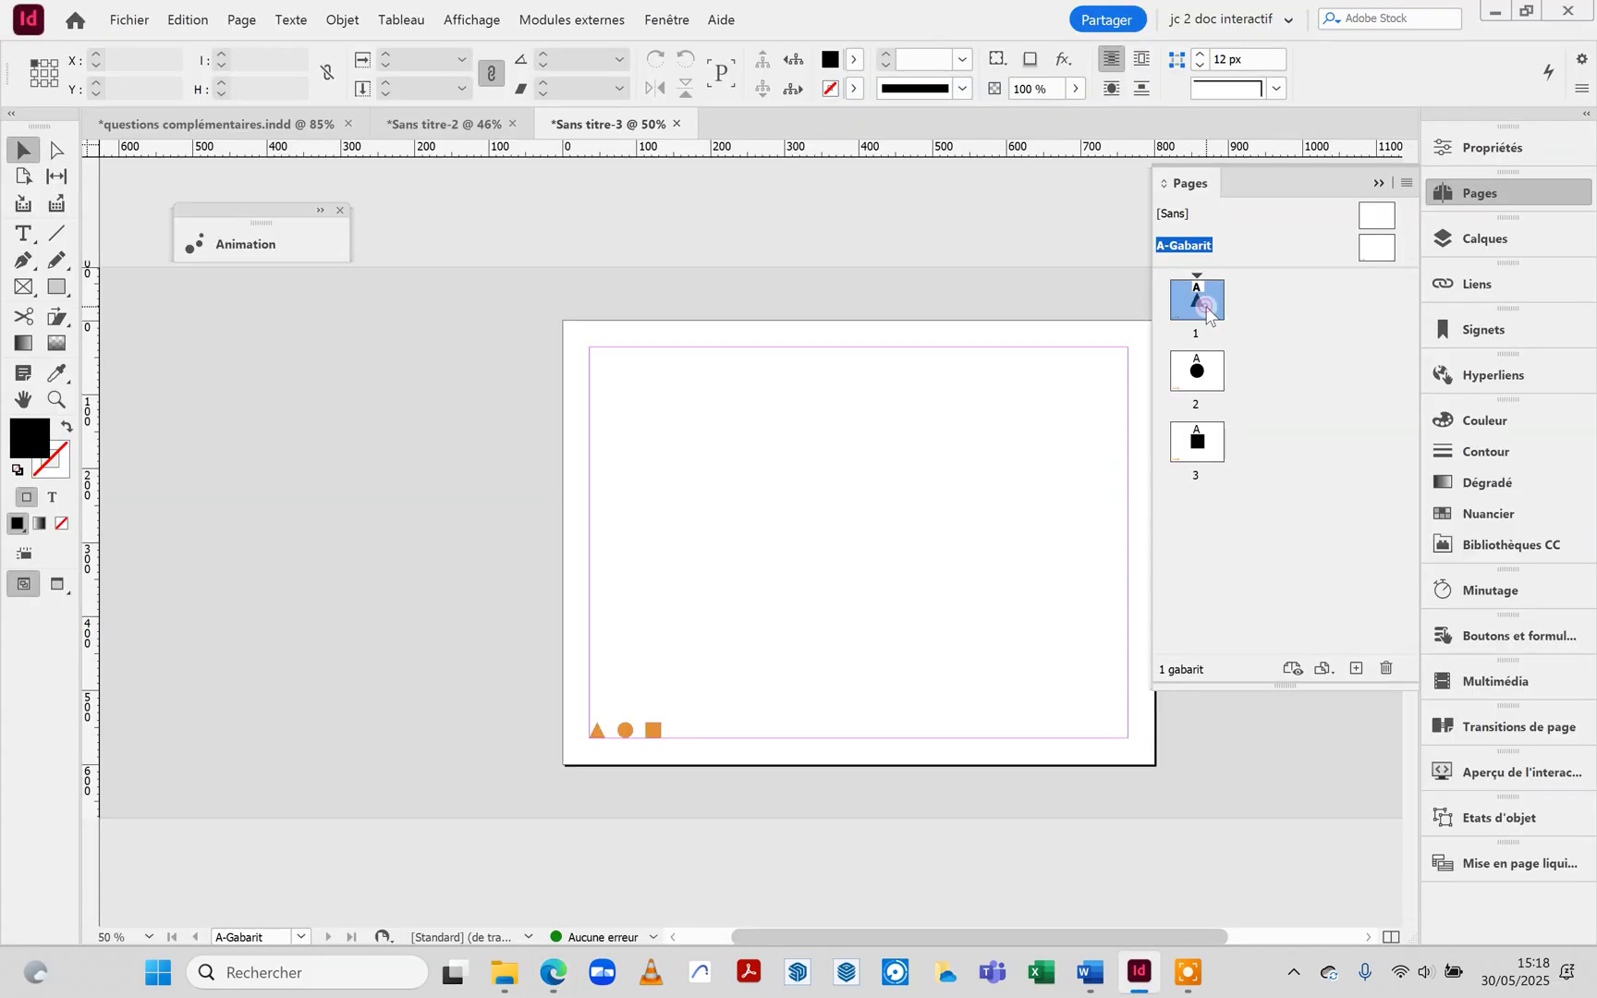
double_click(1197, 371)
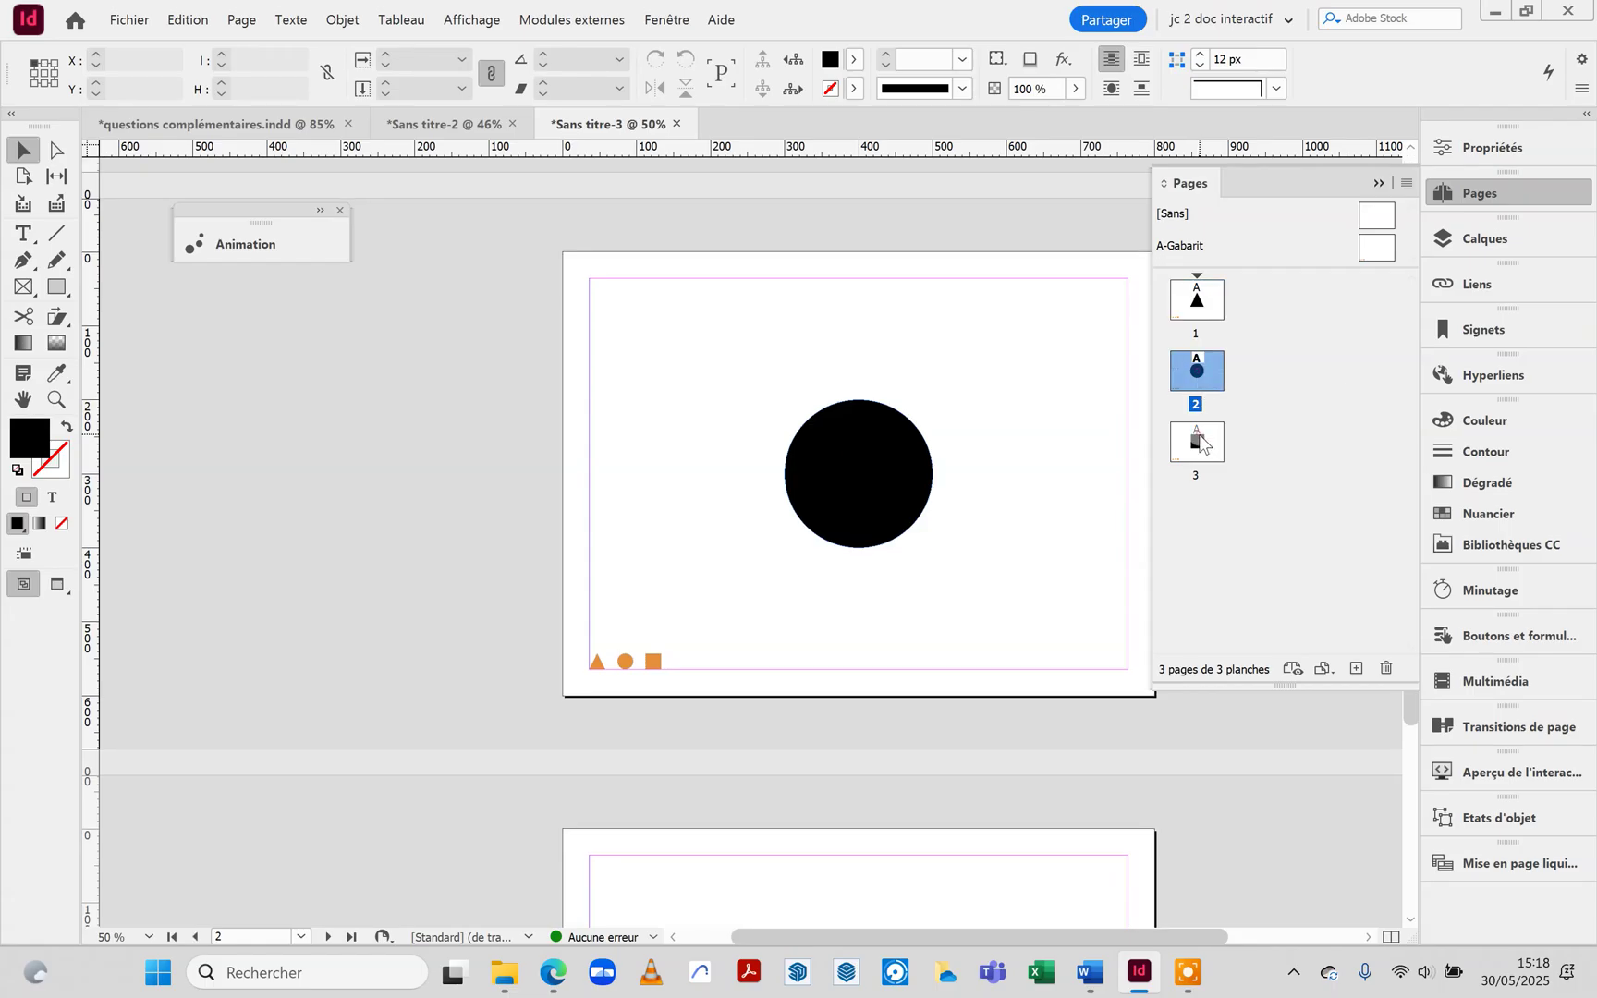
double_click(1202, 442)
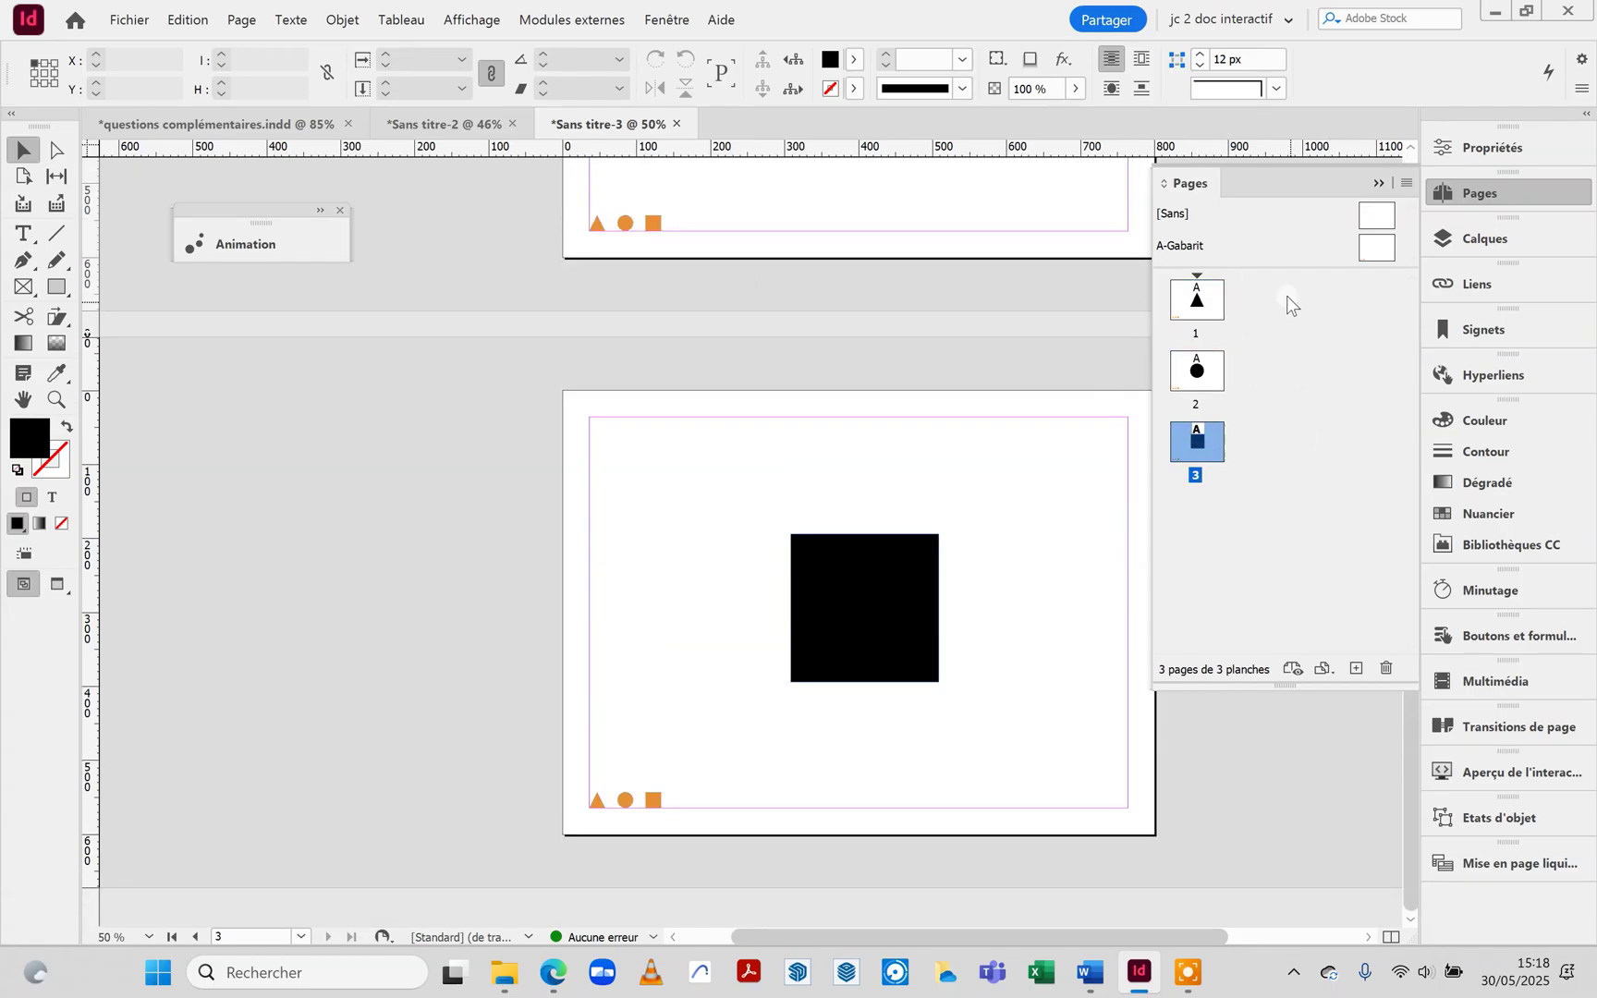
double_click(1185, 244)
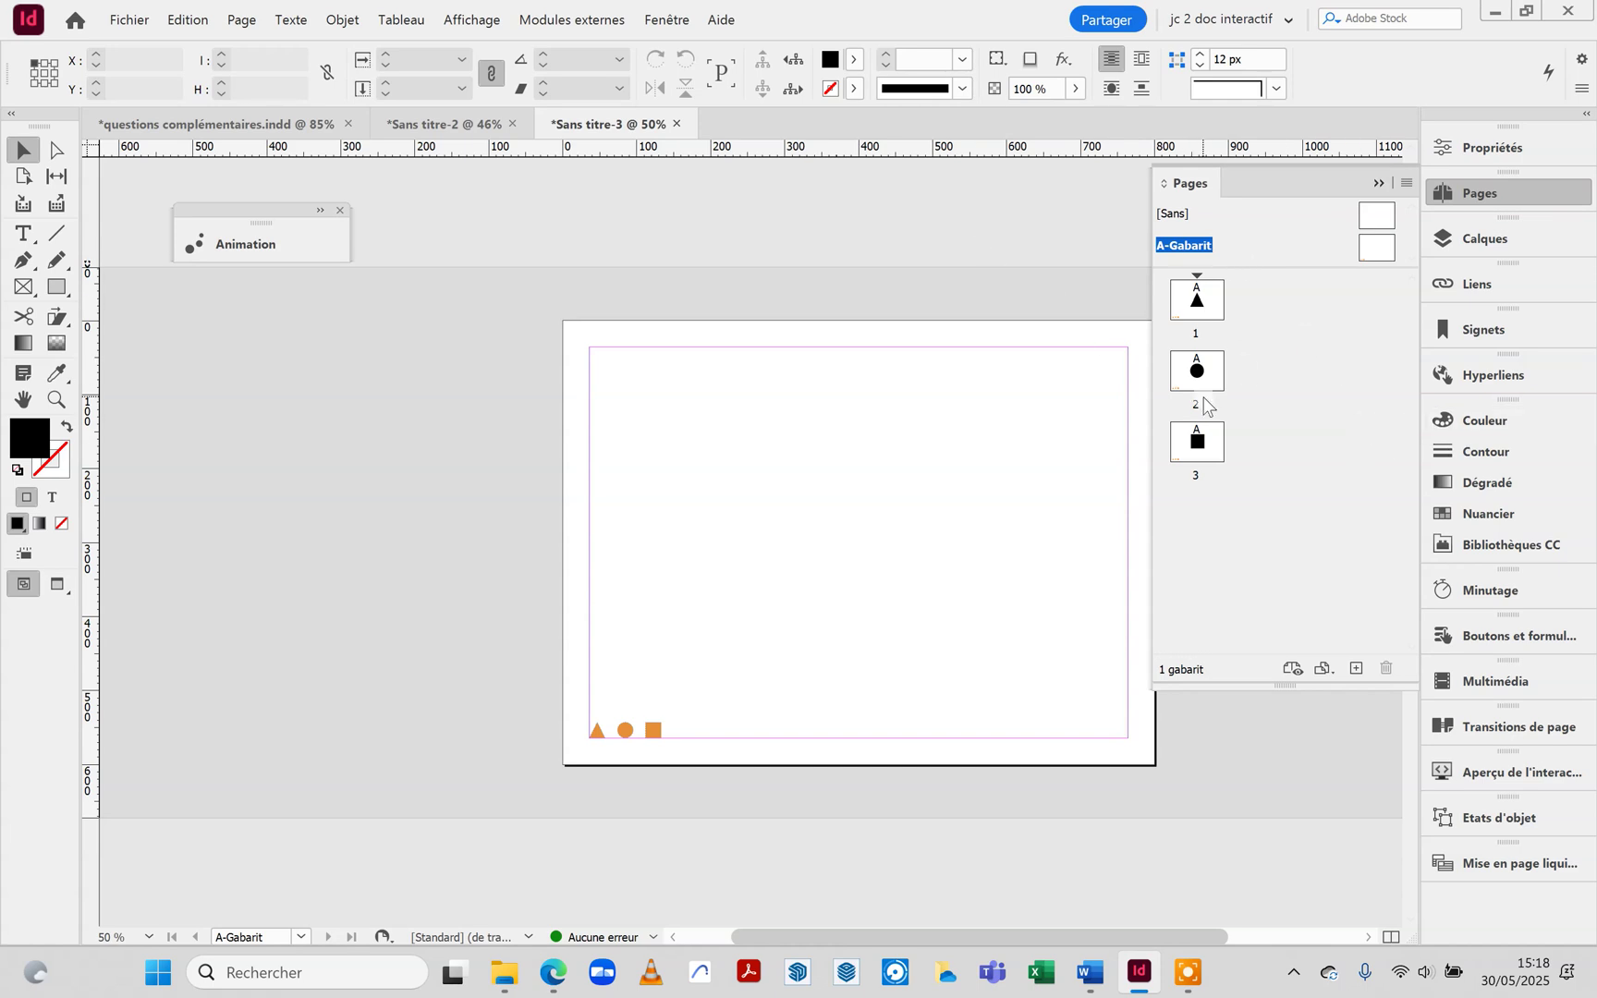
click(669, 22)
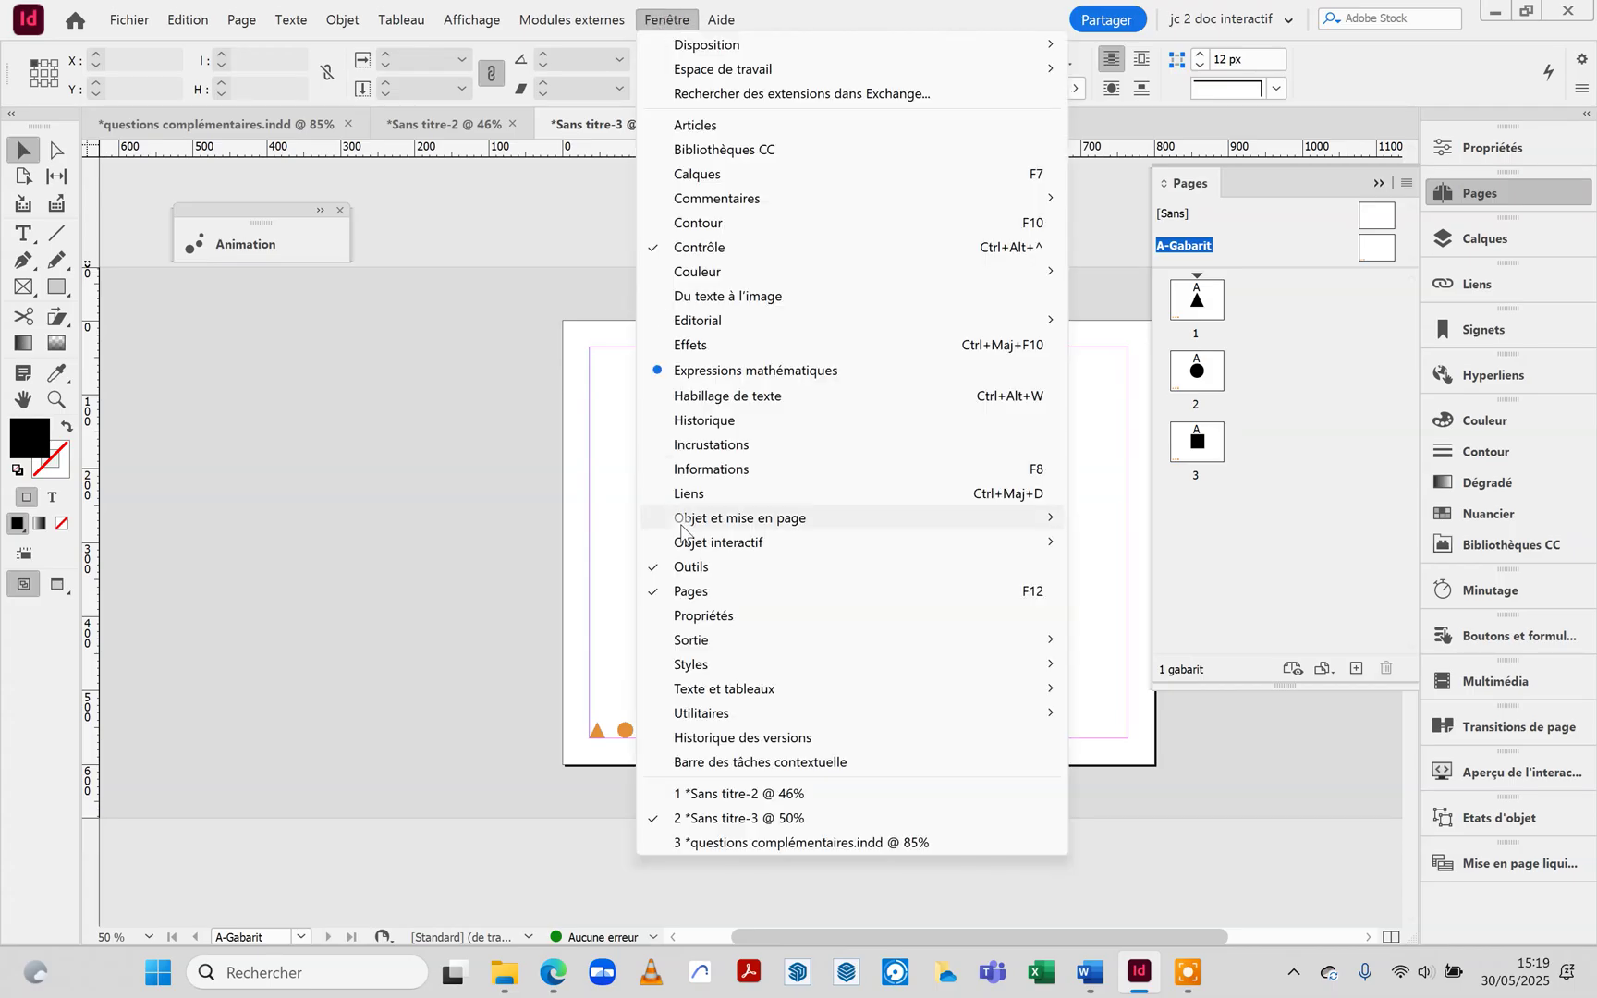
mouse_move(681, 529)
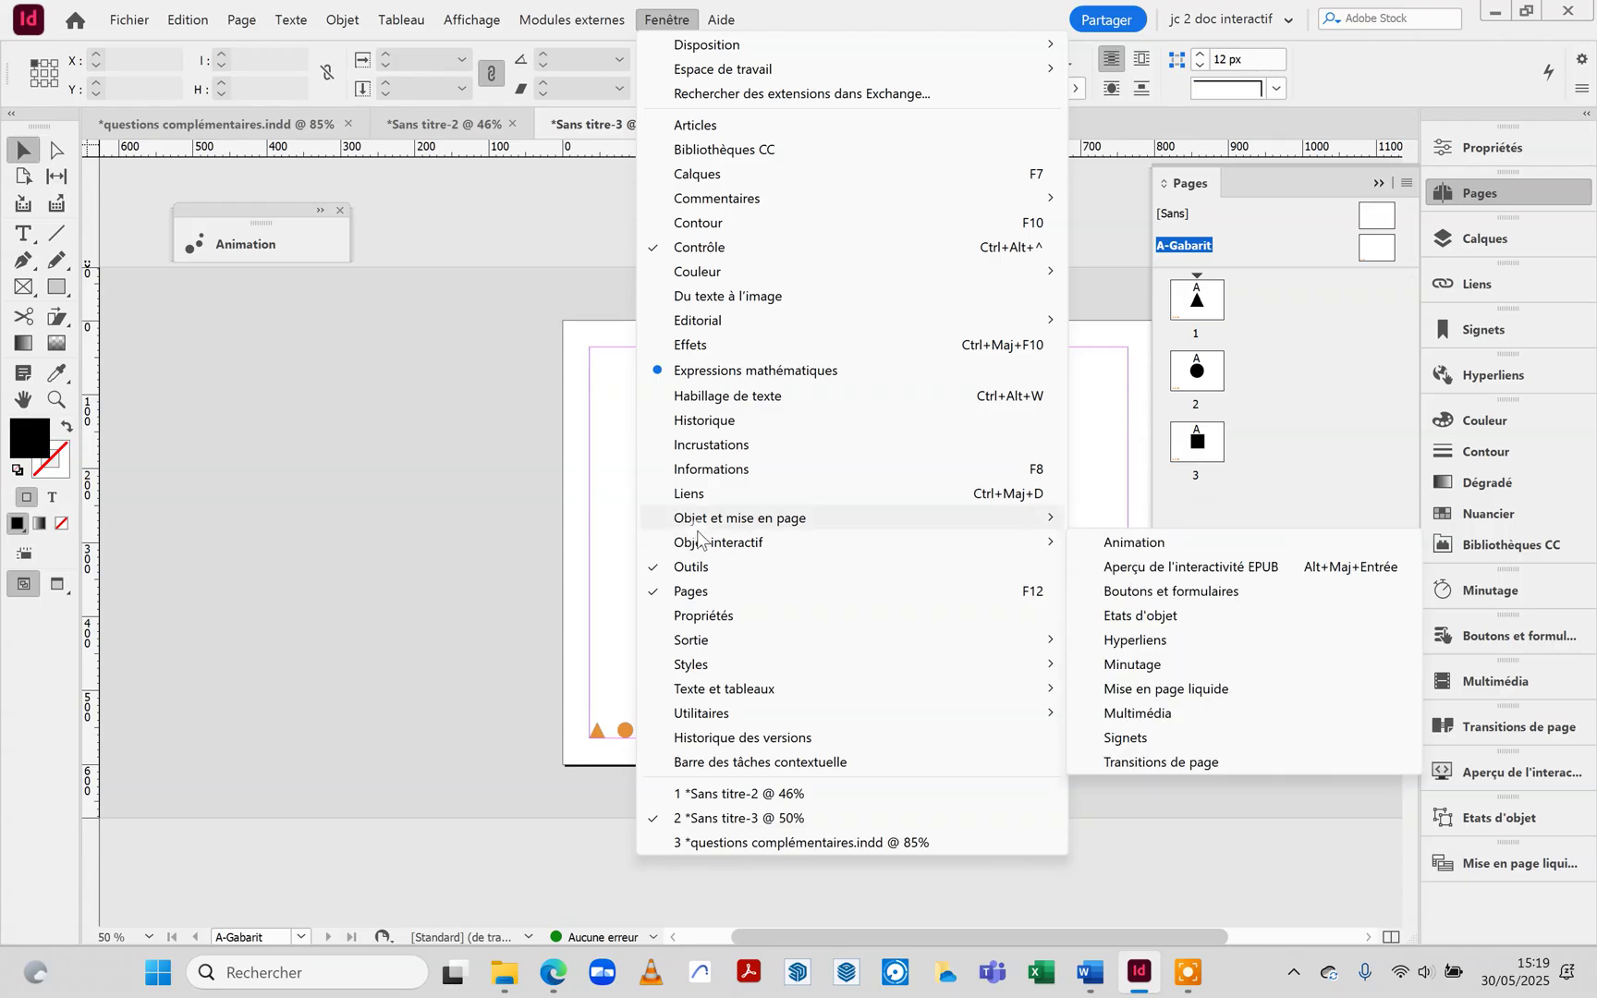
mouse_move(1024, 552)
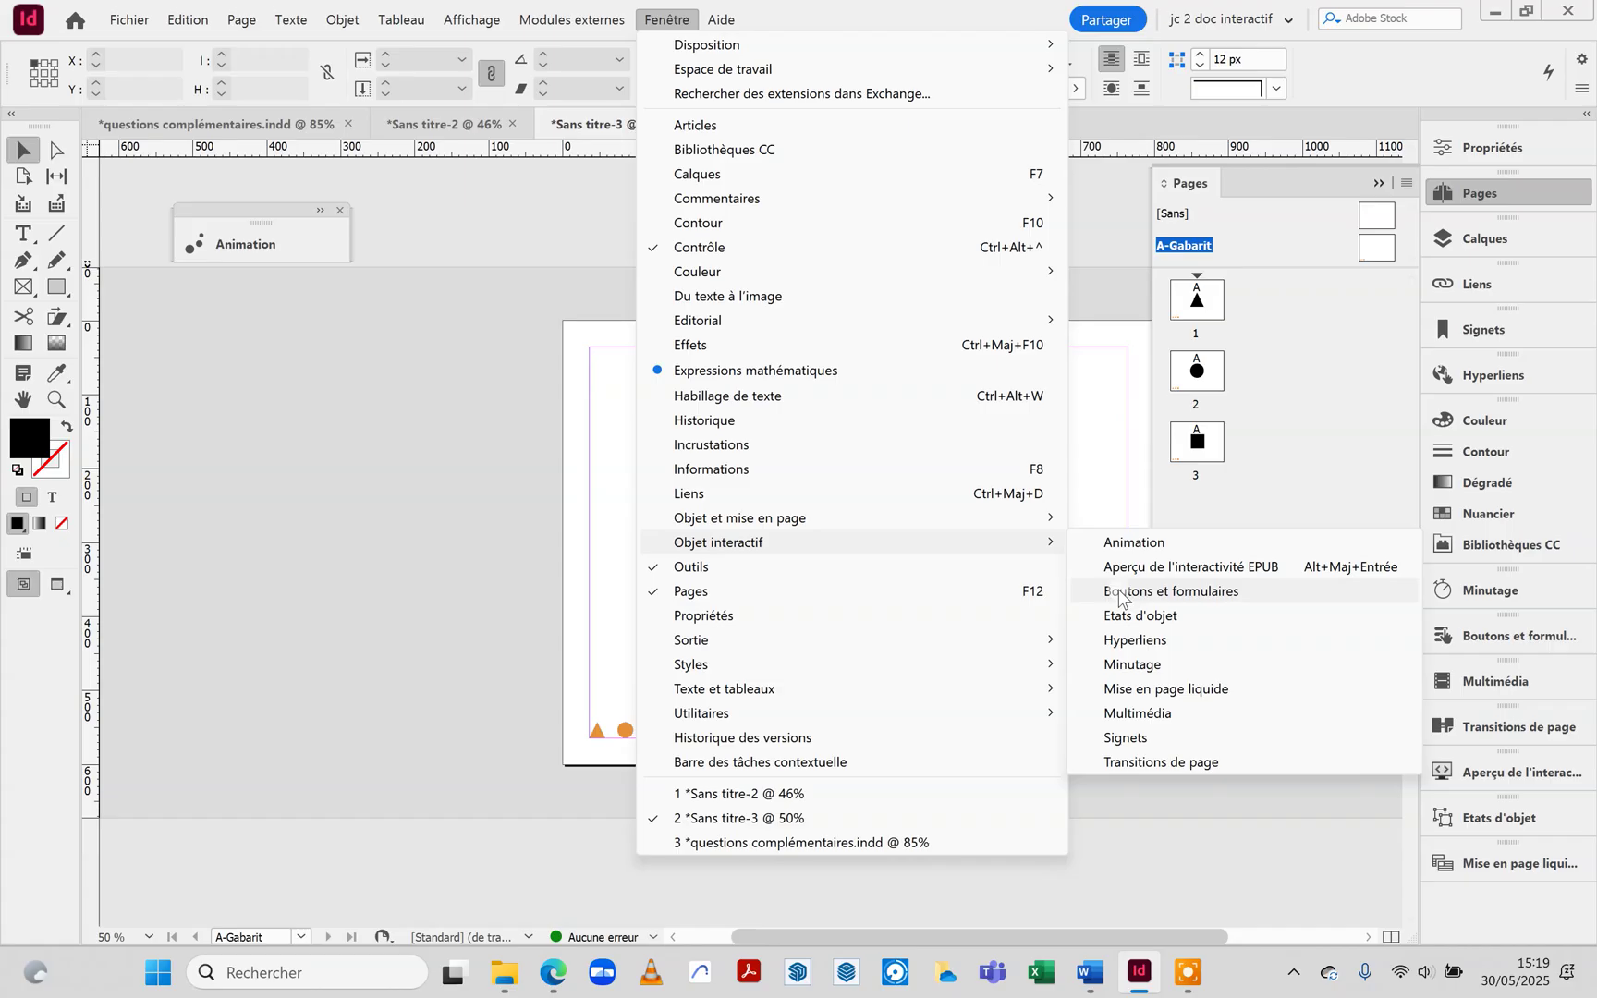
click(1117, 452)
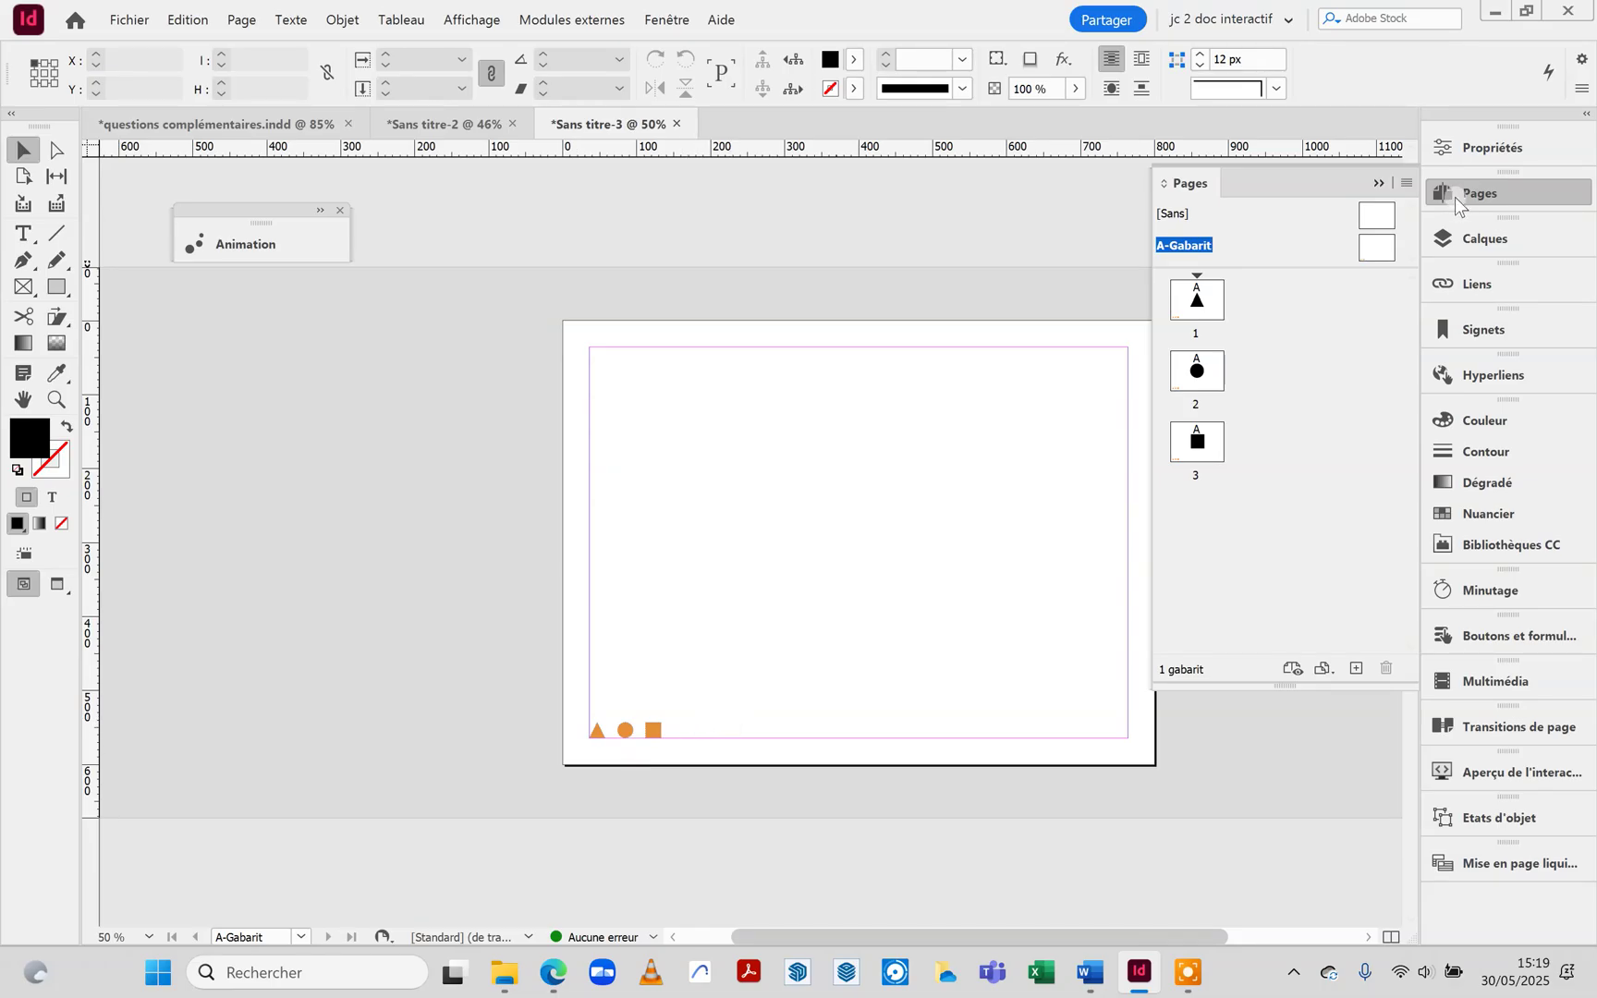
Examine the large shape on each of the three document pages and return to page 1.
click(1190, 245)
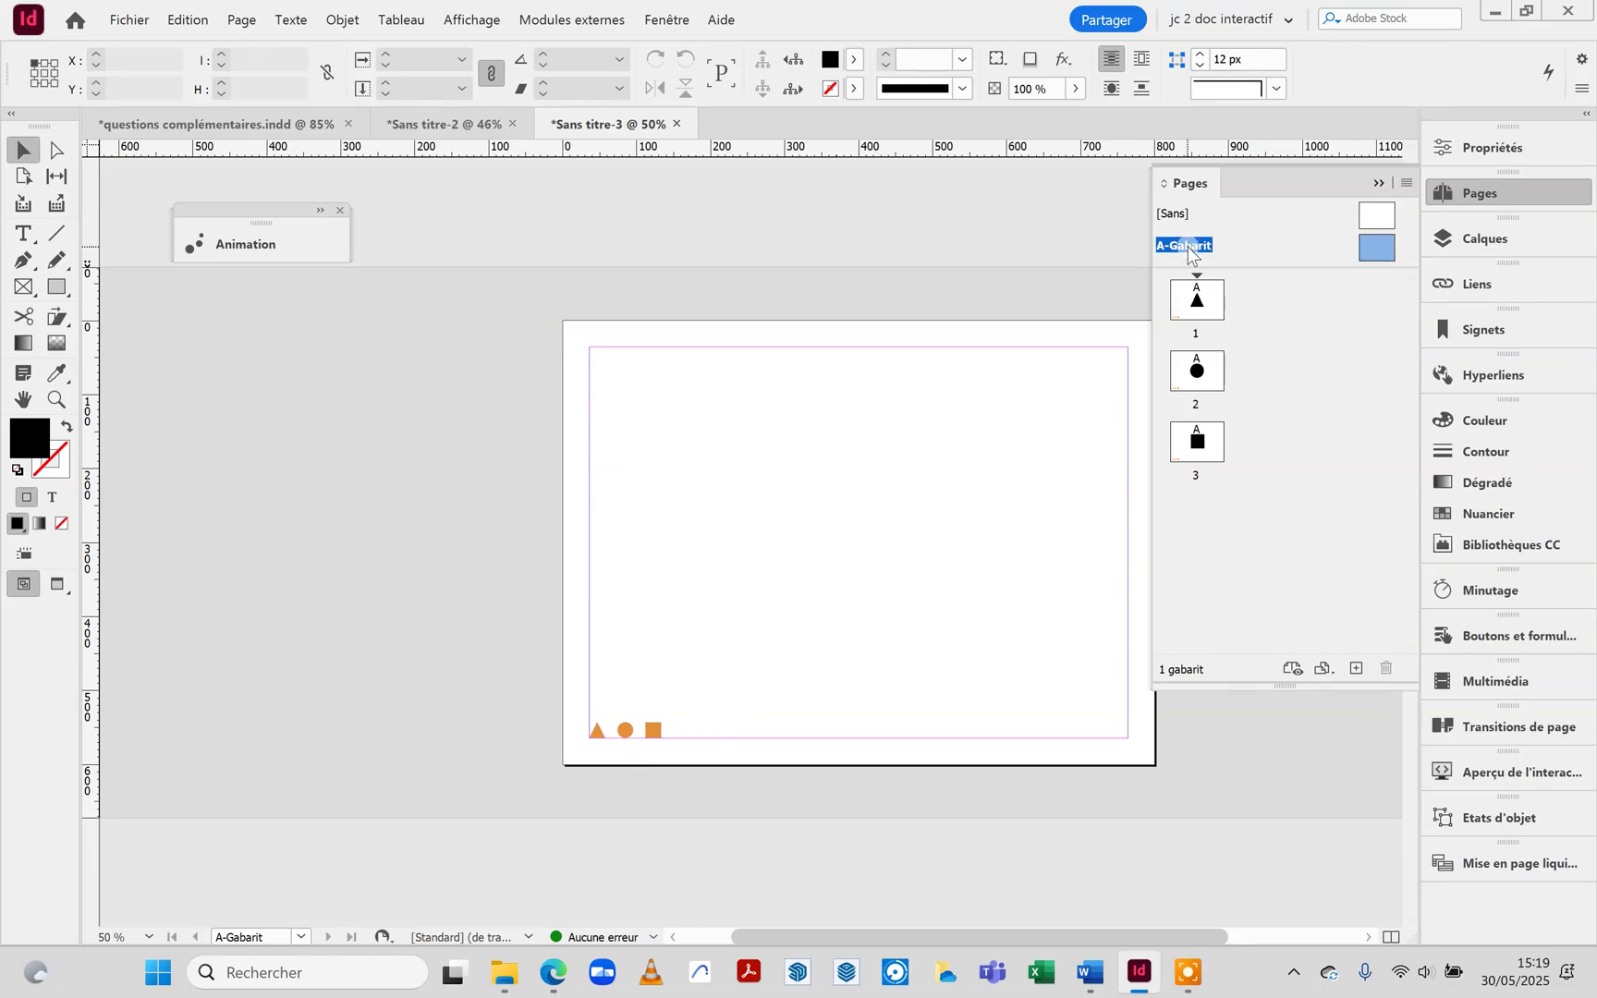
click(718, 651)
click(1199, 304)
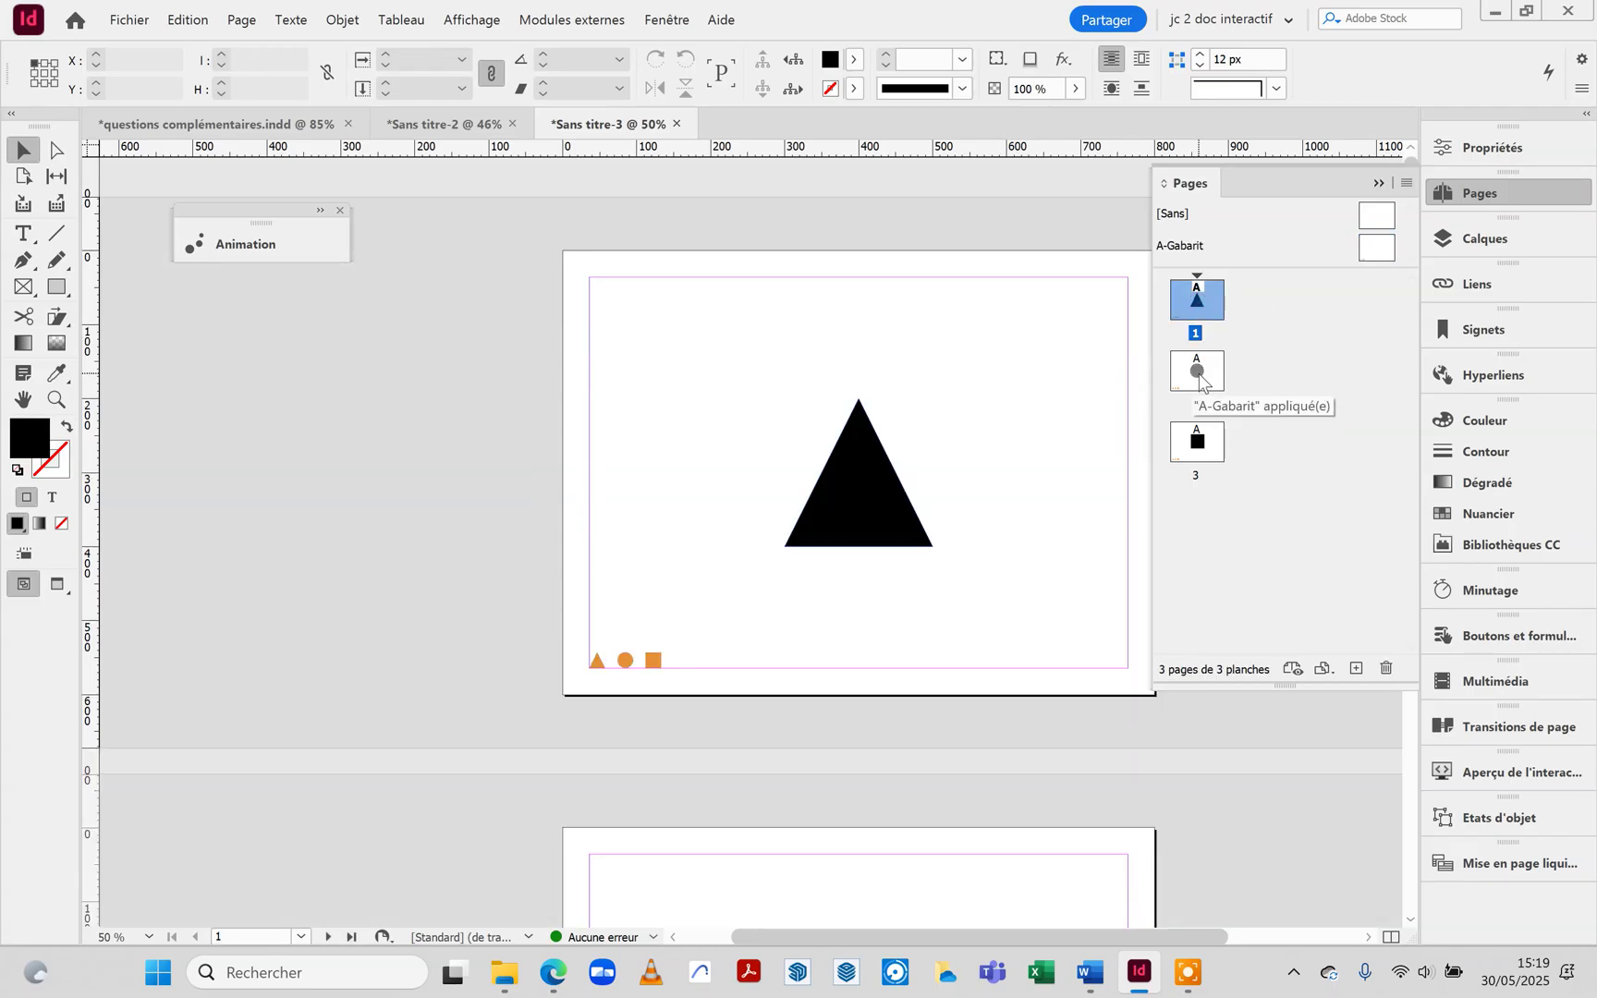
double_click(1197, 371)
double_click(1198, 444)
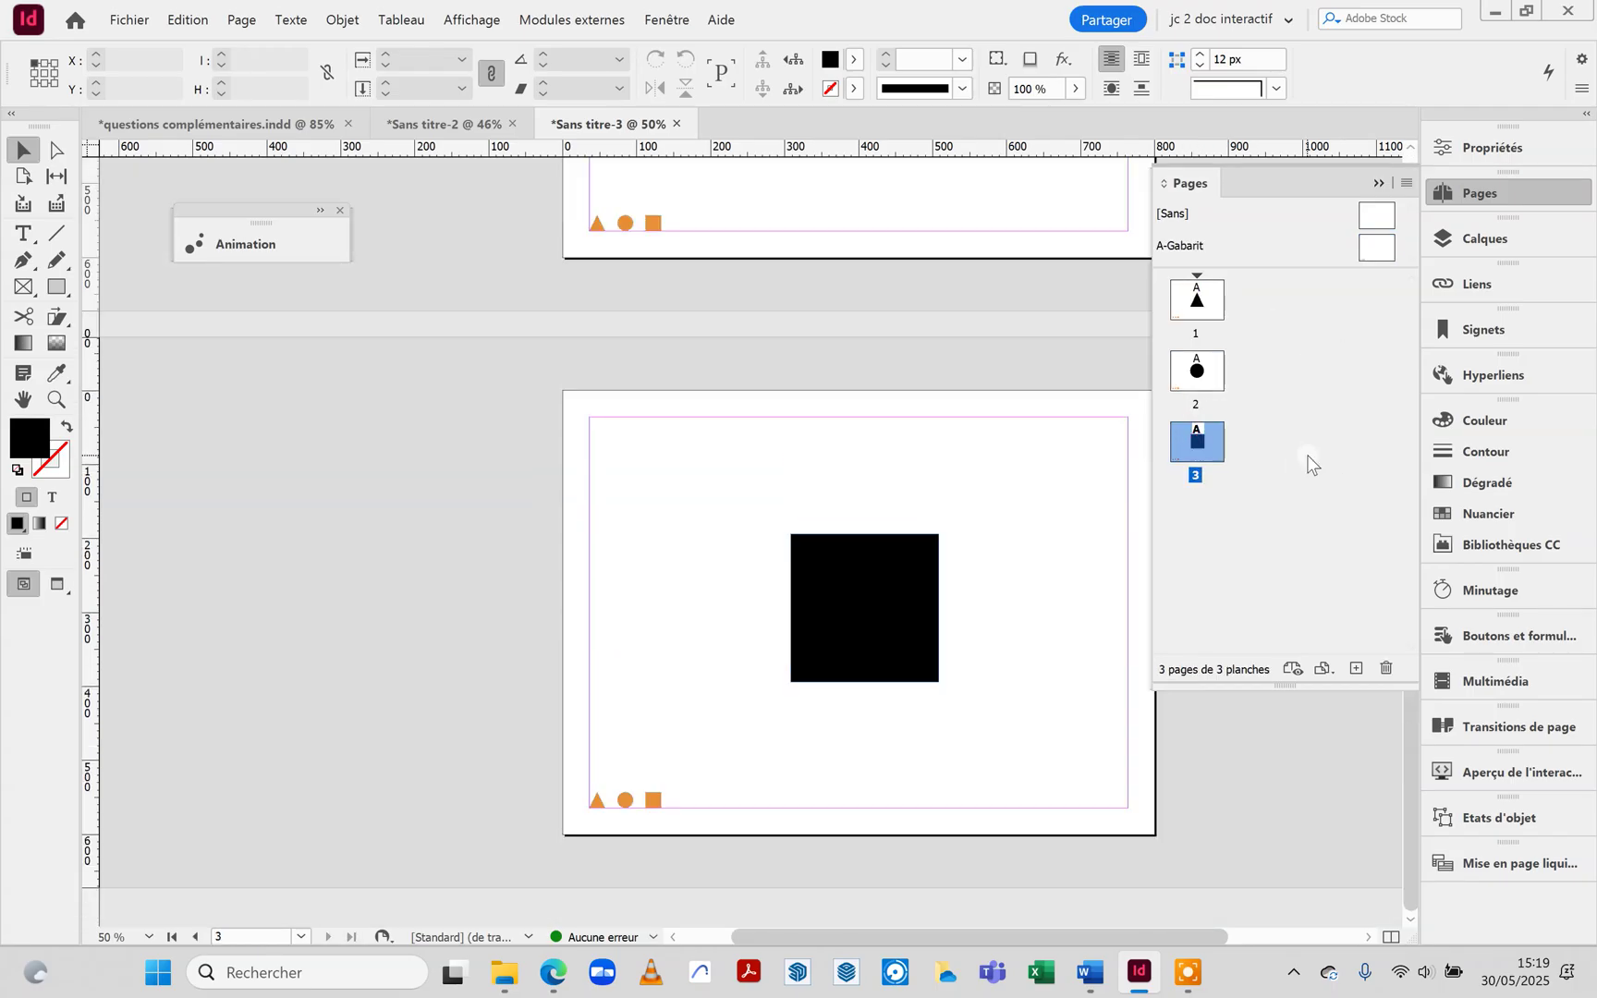
double_click(1199, 302)
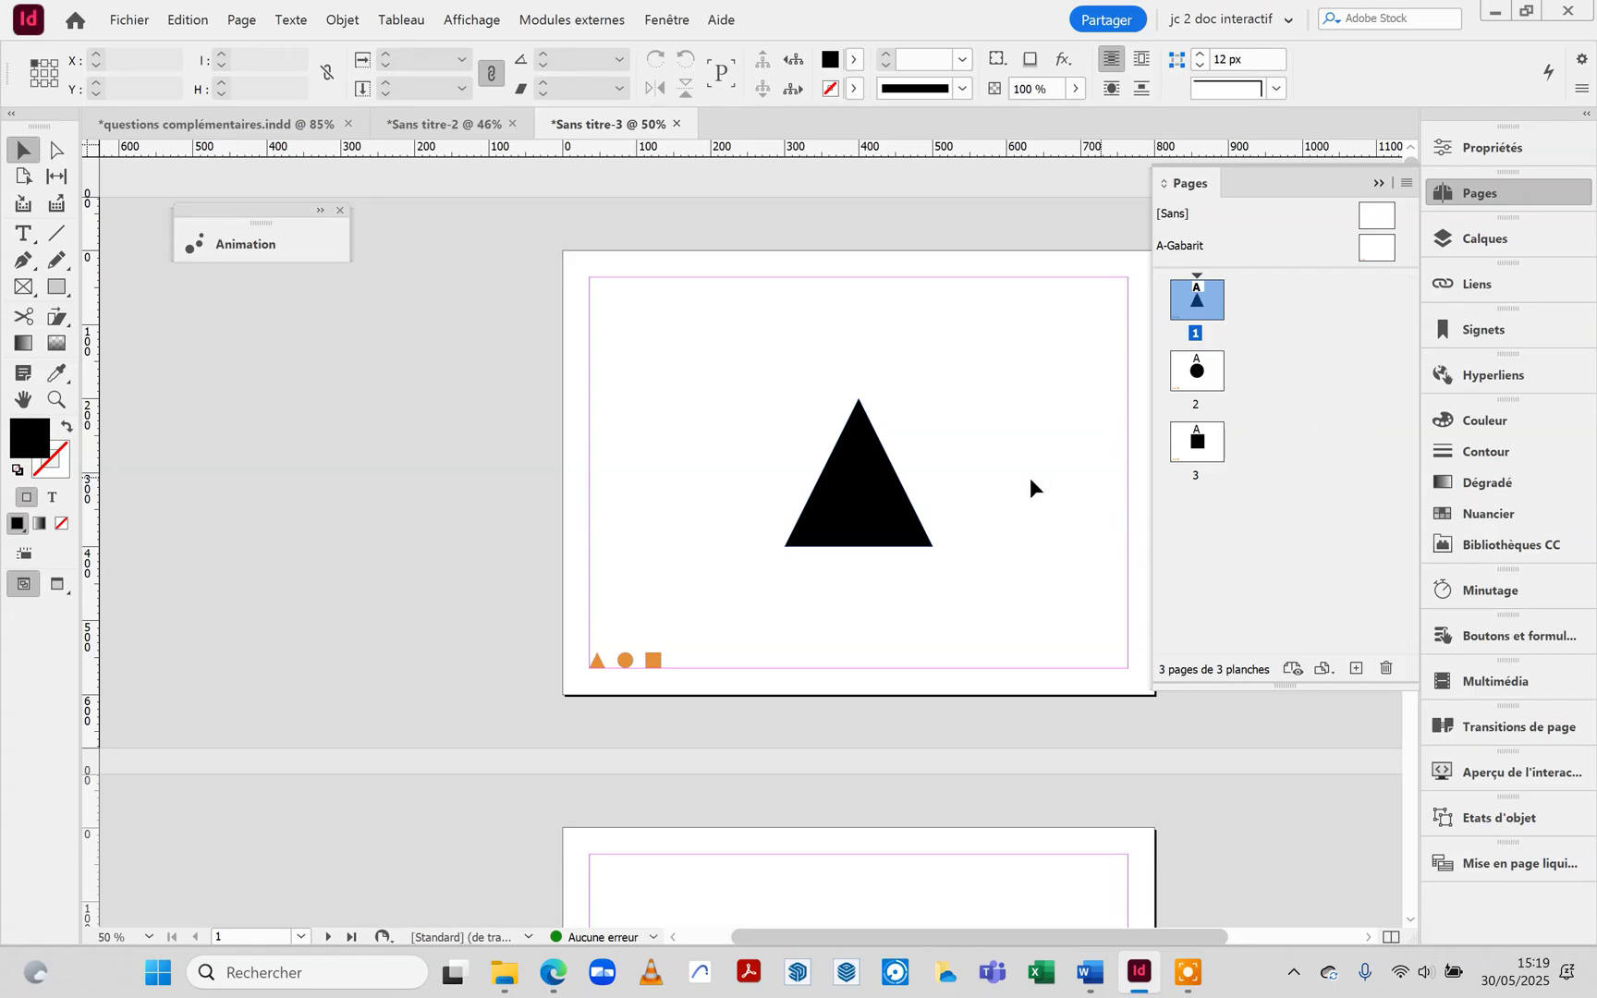
Select the black triangle on page 1 and add a new bookmark for it with the default name.
click(884, 482)
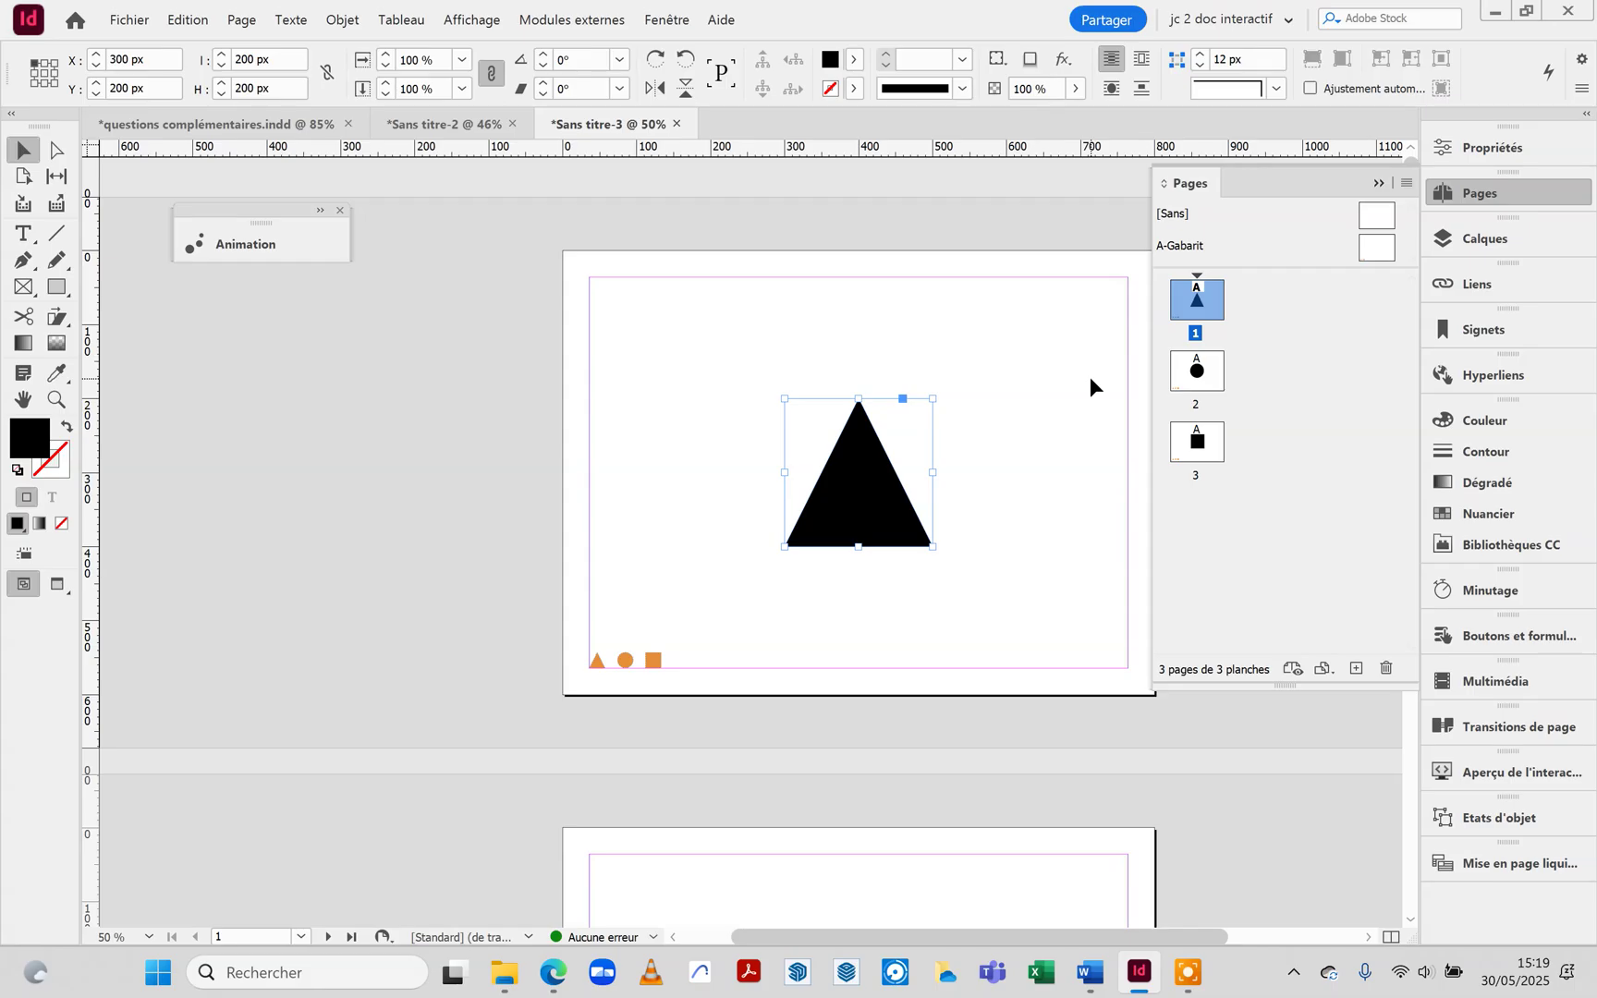
click(1479, 332)
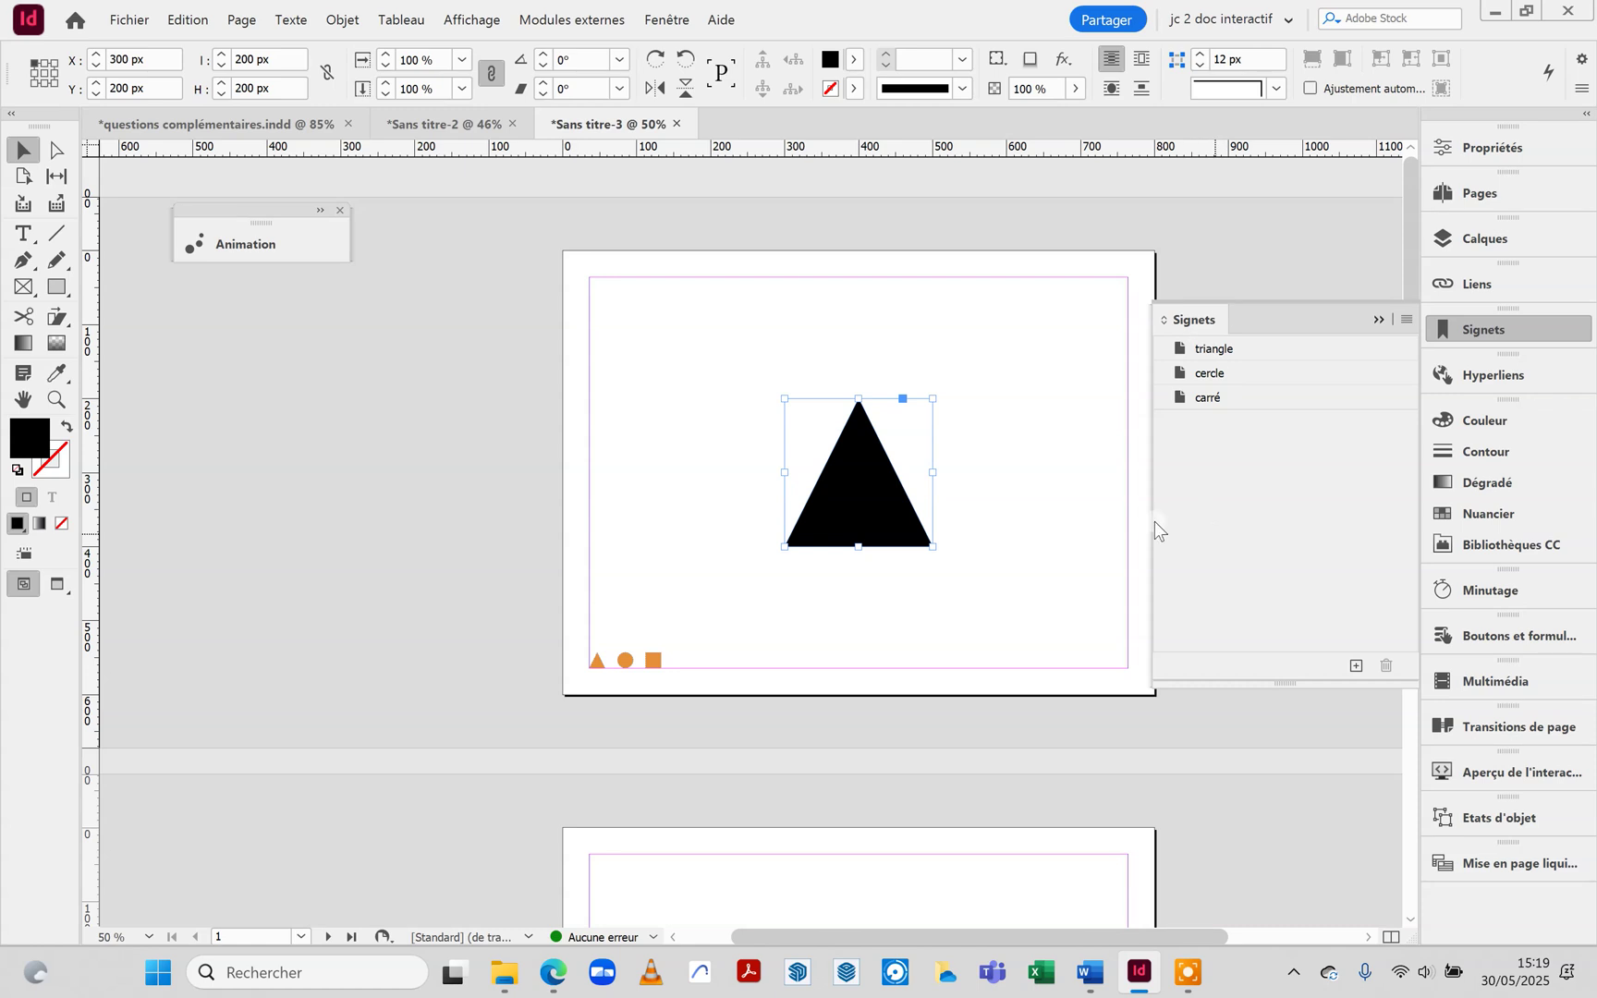
drag(843, 528, 869, 508)
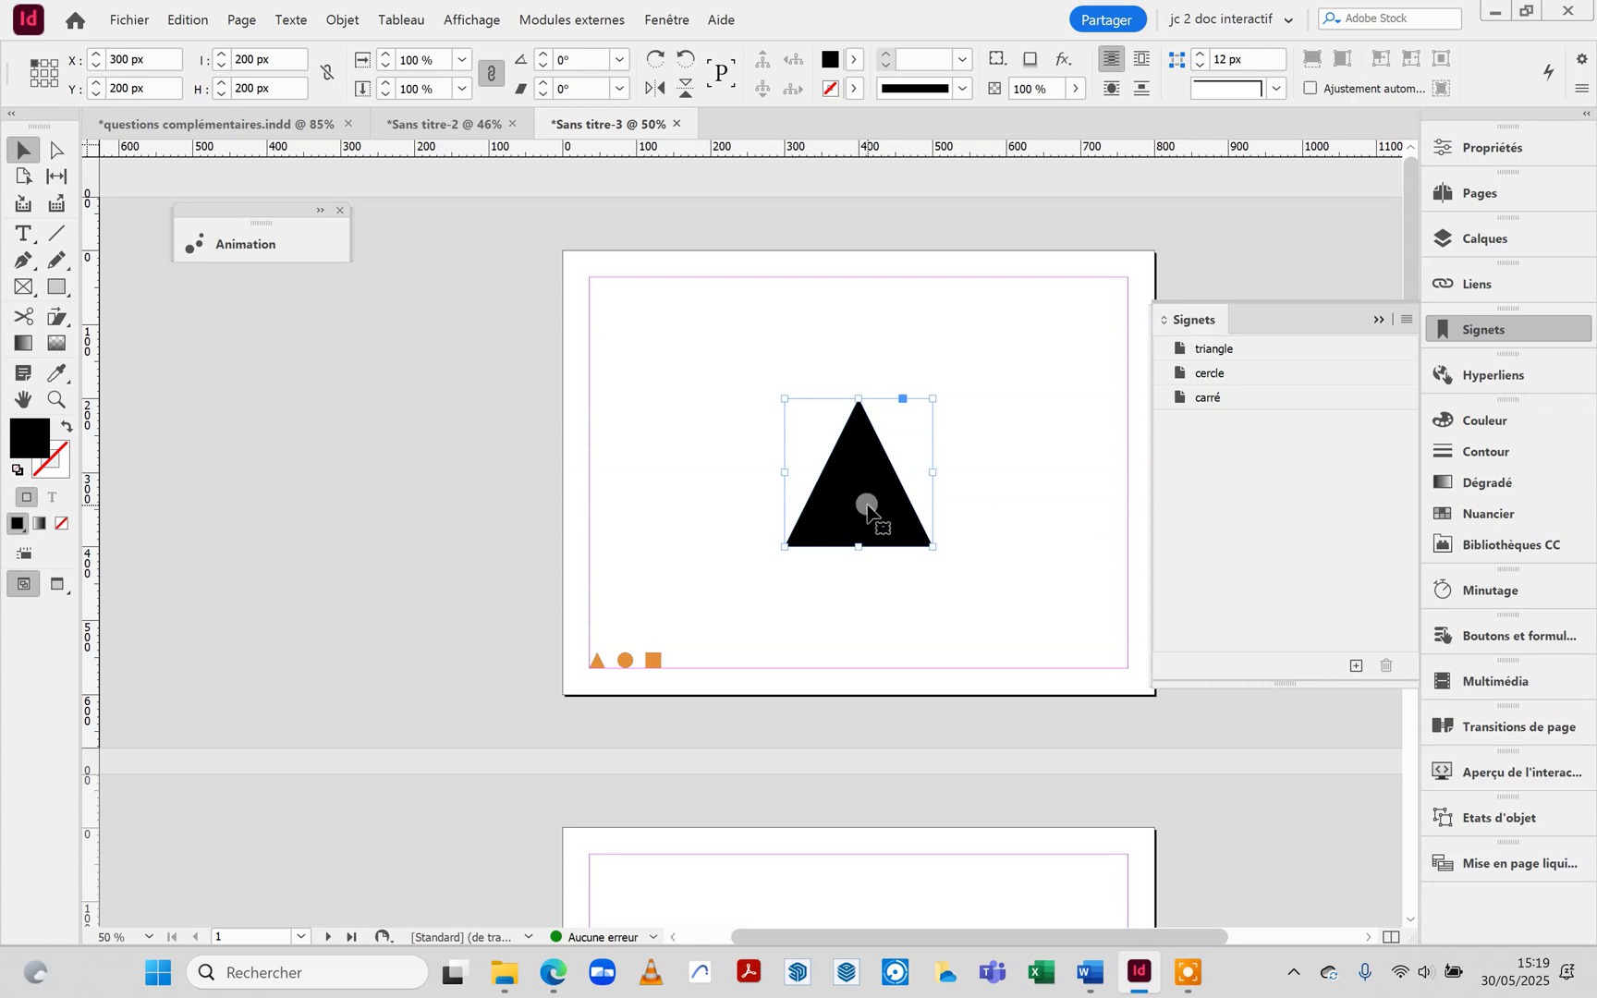
click(1356, 666)
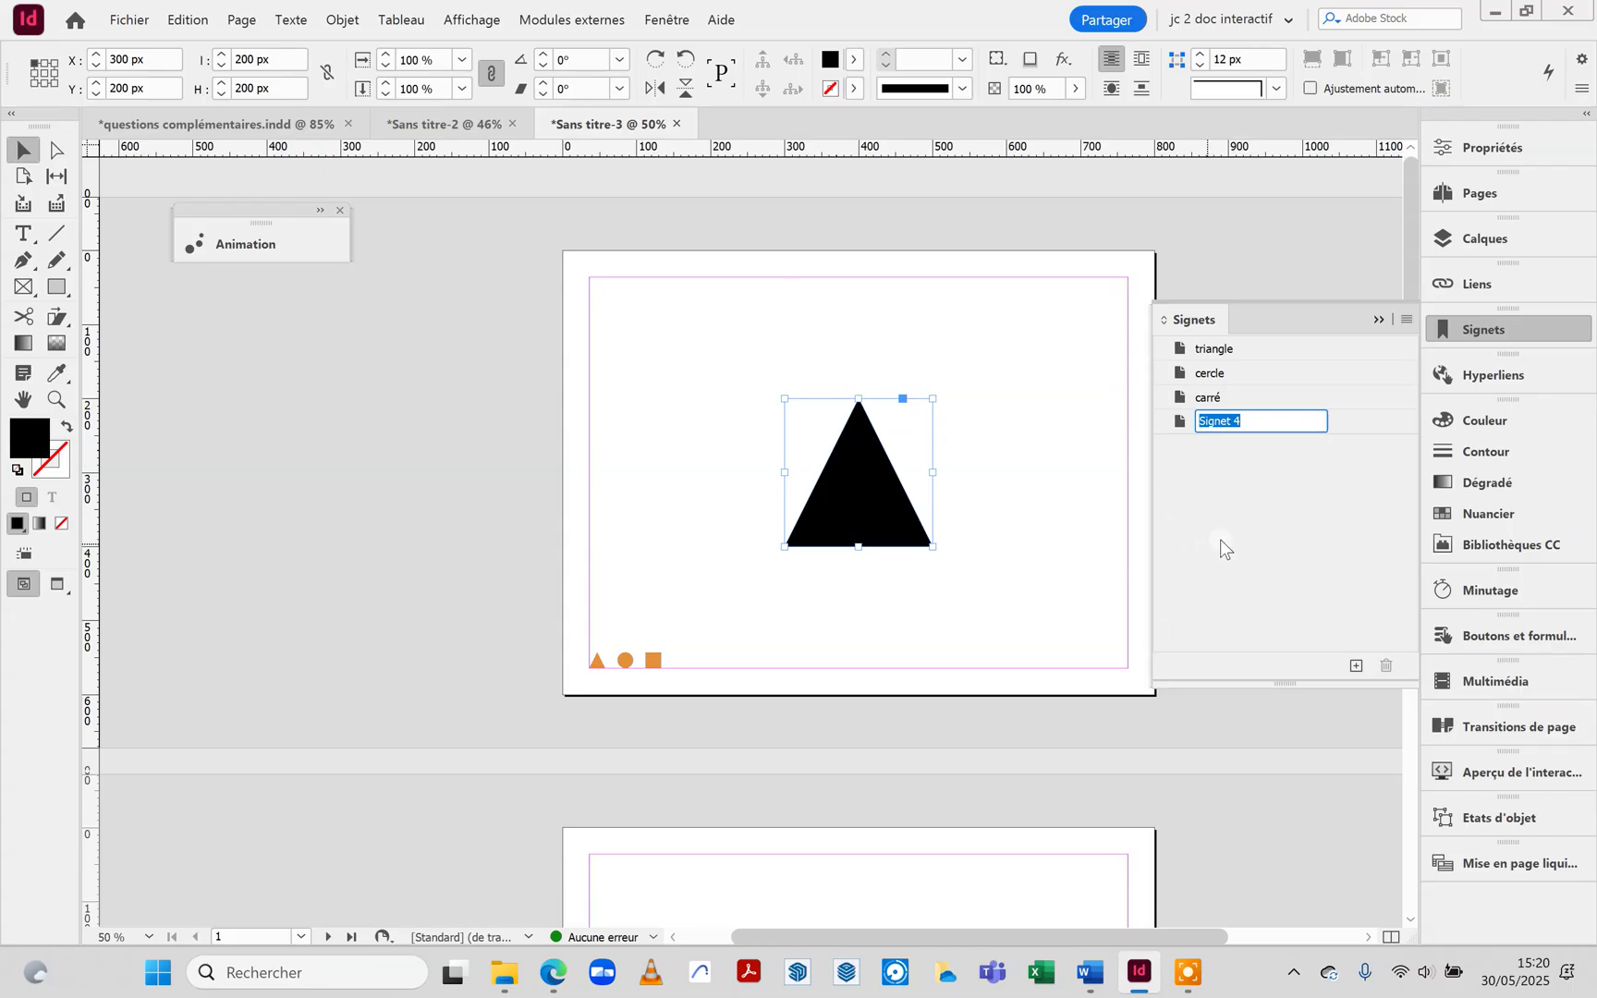
click(1255, 447)
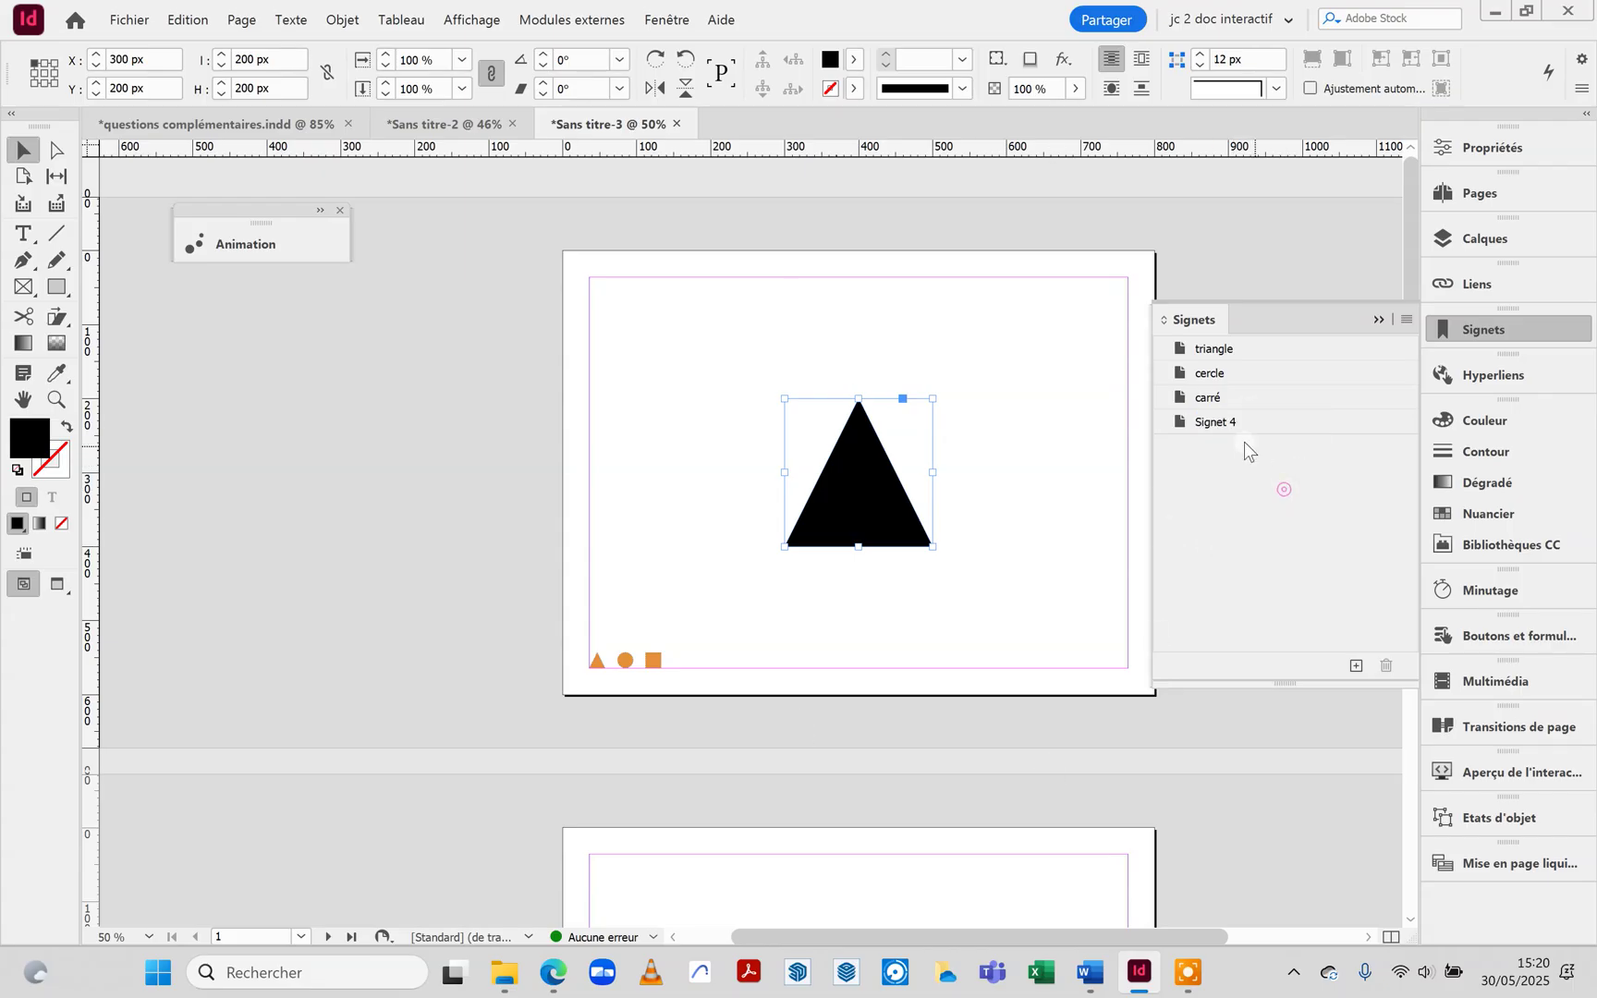
Delete the bookmark Signet 4 and deselect the triangle.
click(1214, 423)
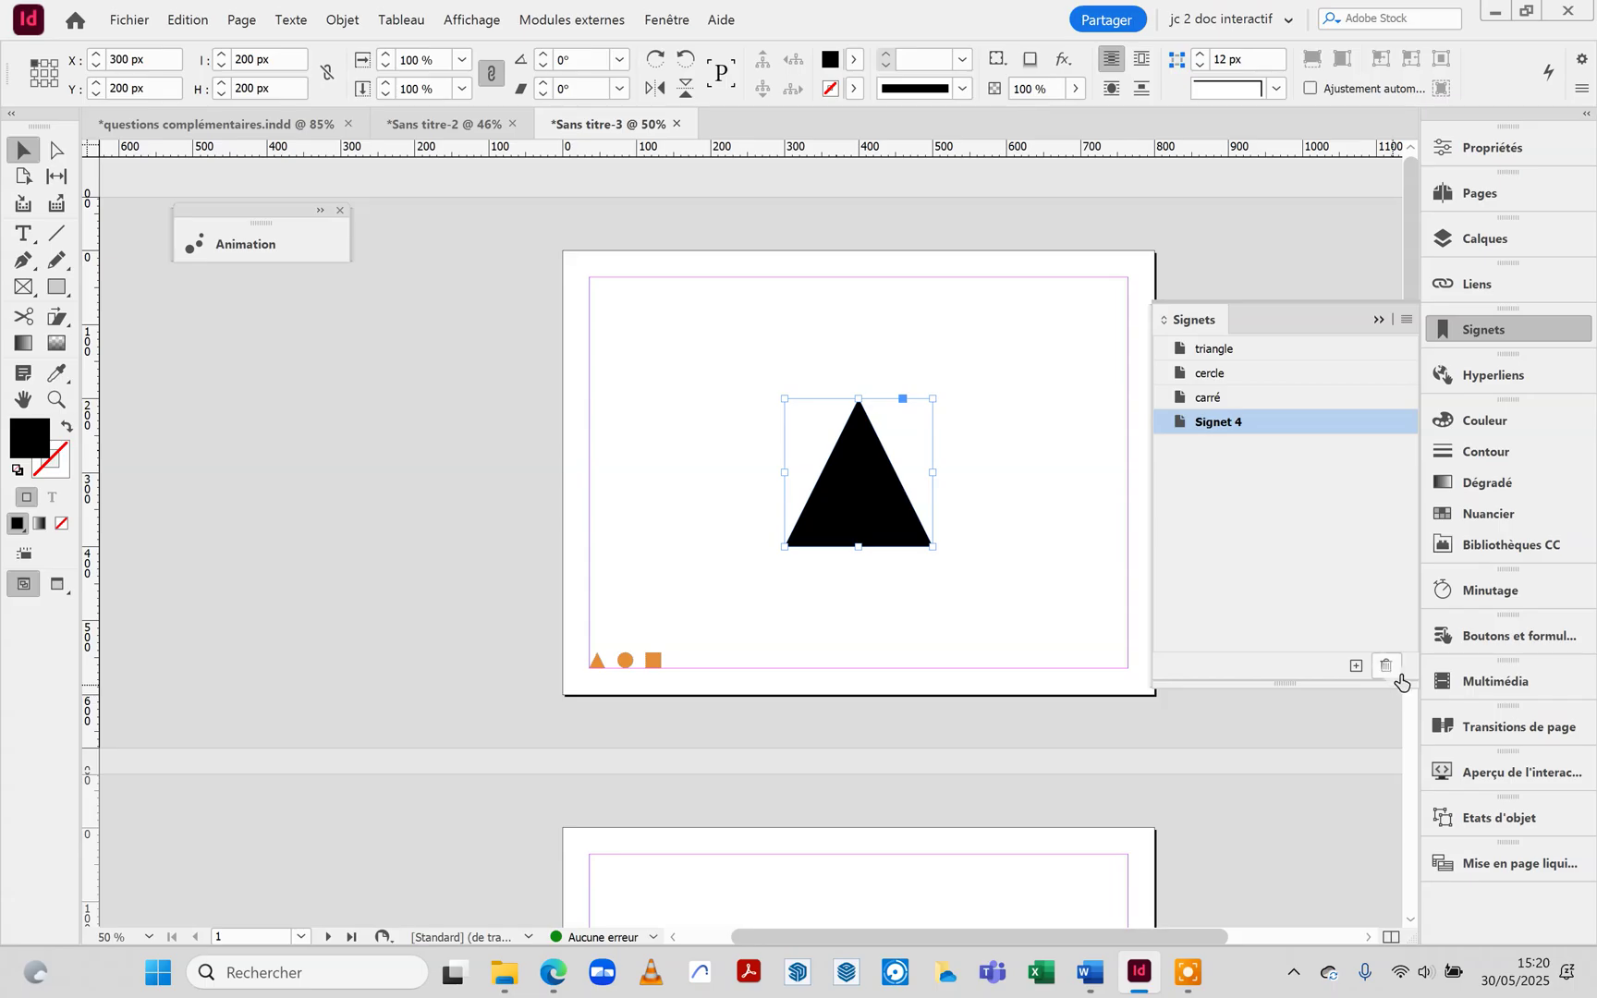
click(1387, 665)
click(871, 518)
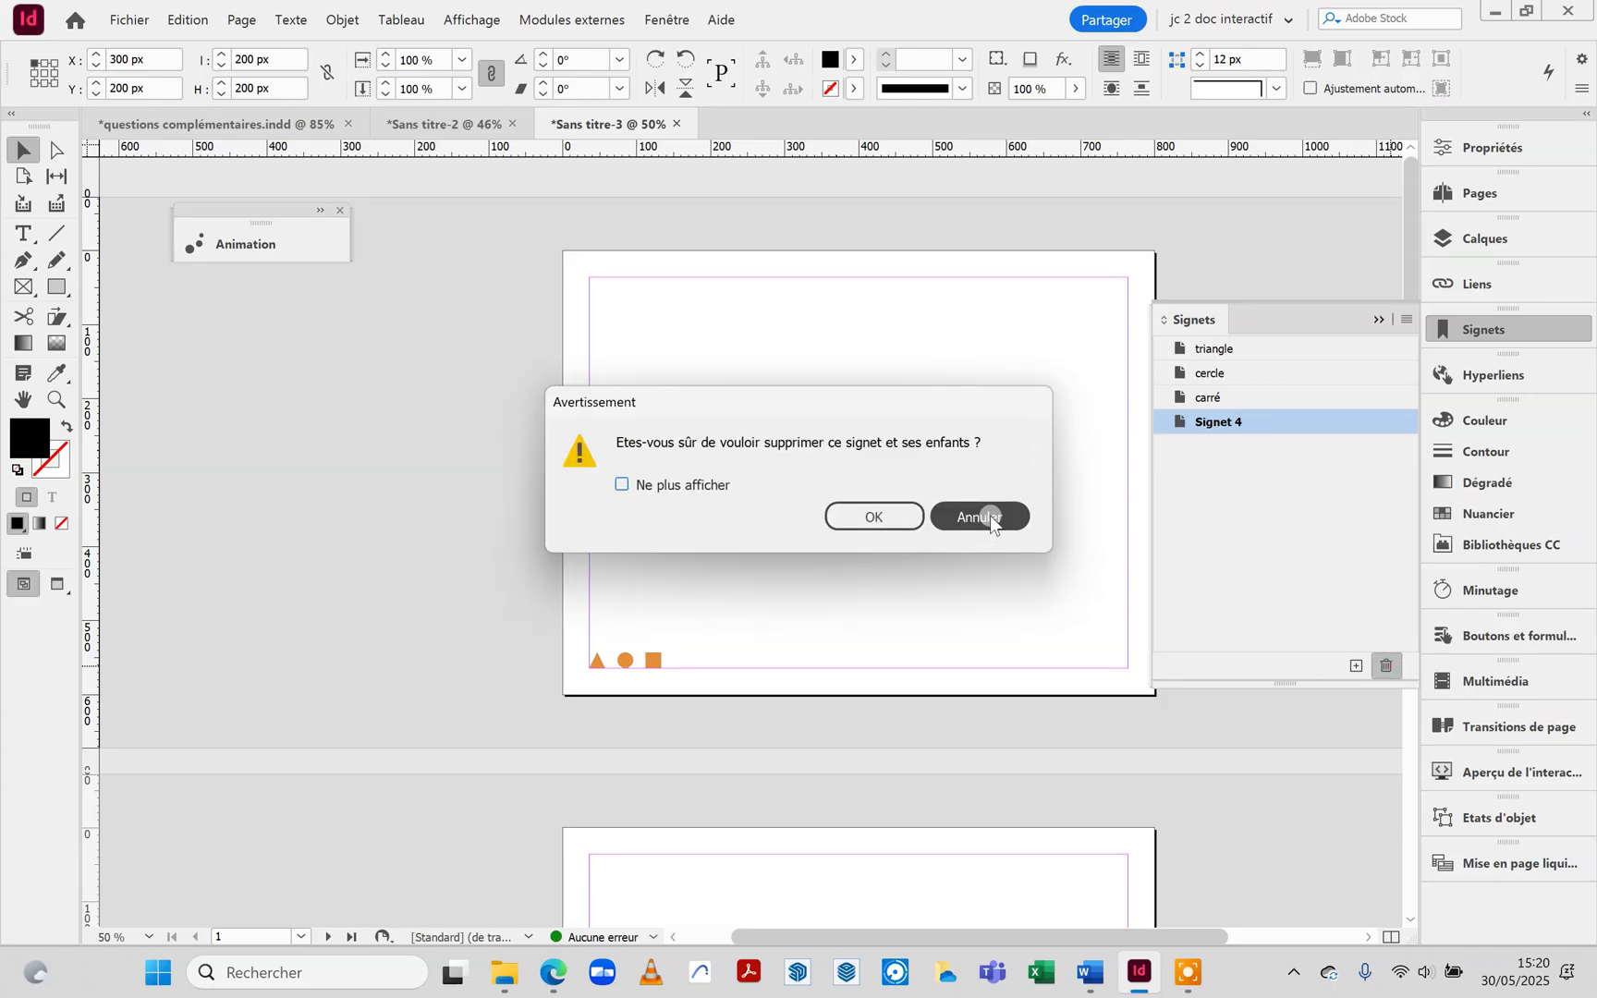
click(874, 516)
click(1224, 460)
click(985, 449)
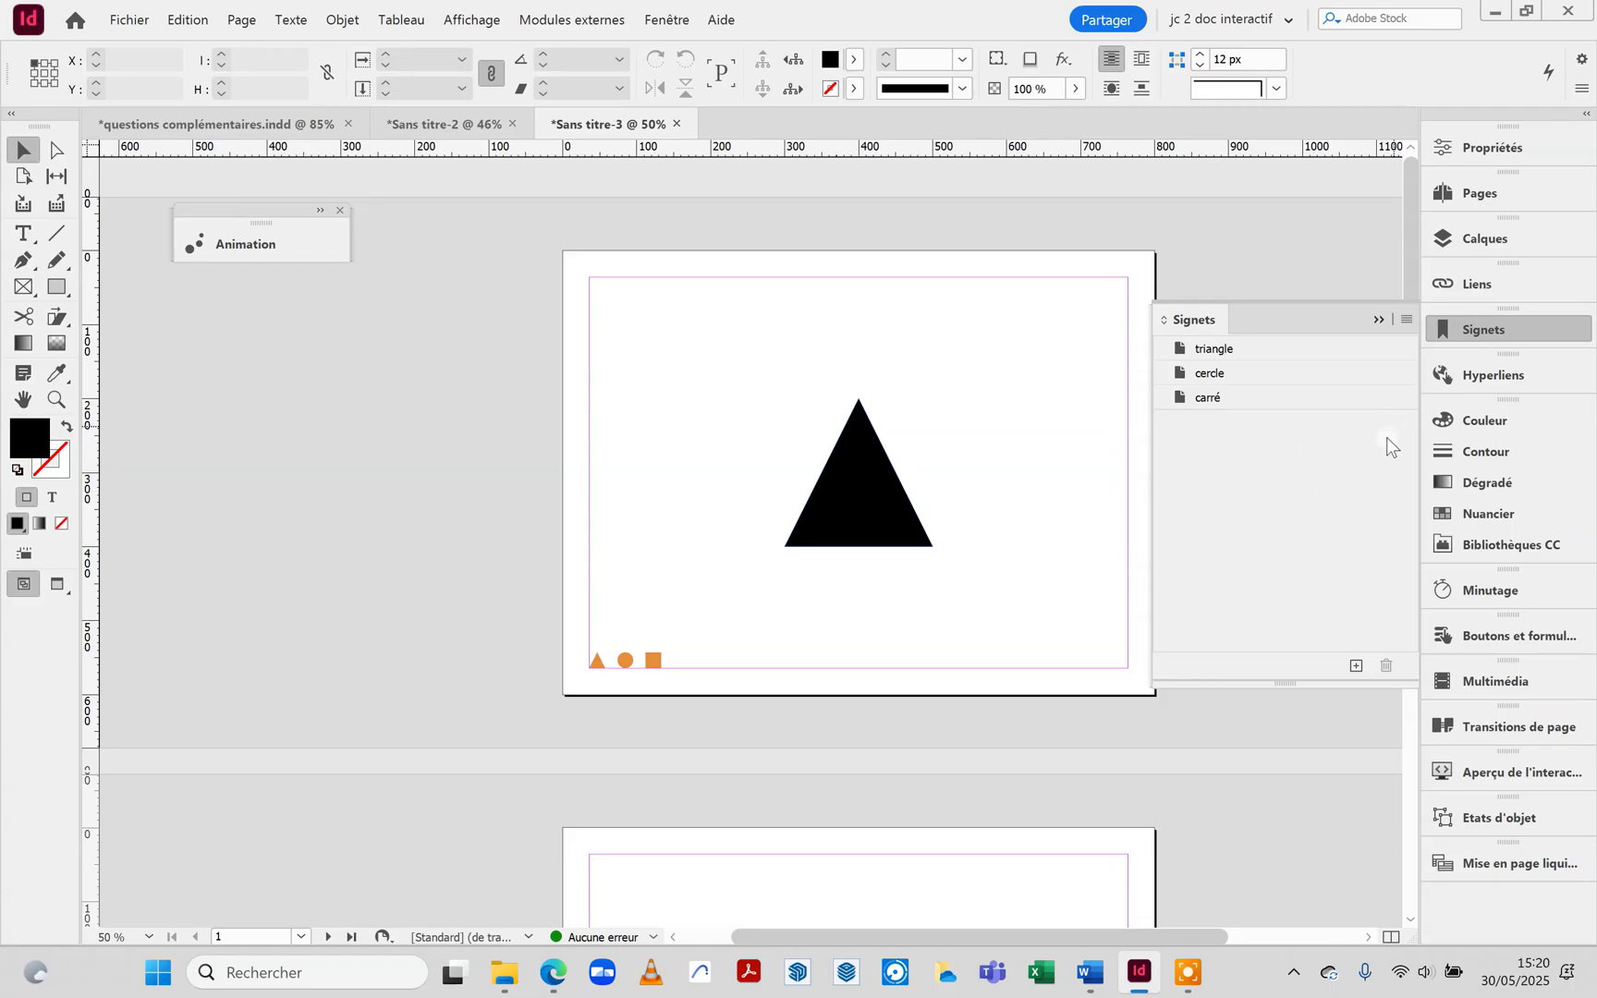
Convert the small orange triangle on the A-Gabarit parent page into an interactive element of type Bouton.
click(1489, 196)
double_click(1207, 245)
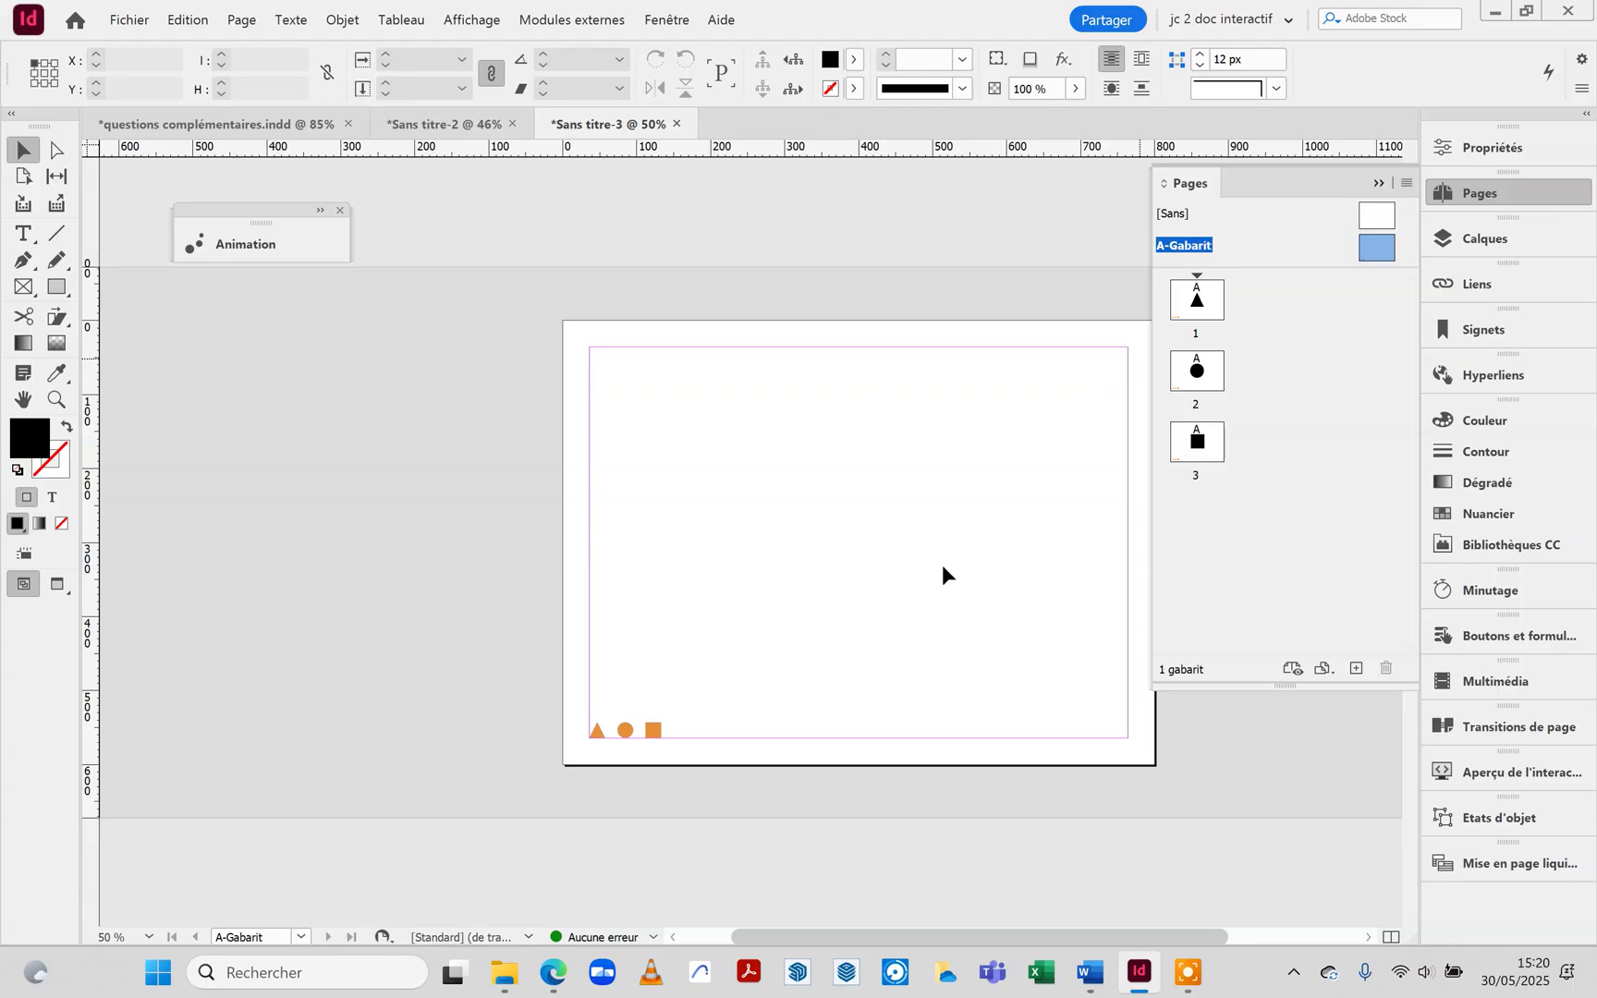
click(596, 730)
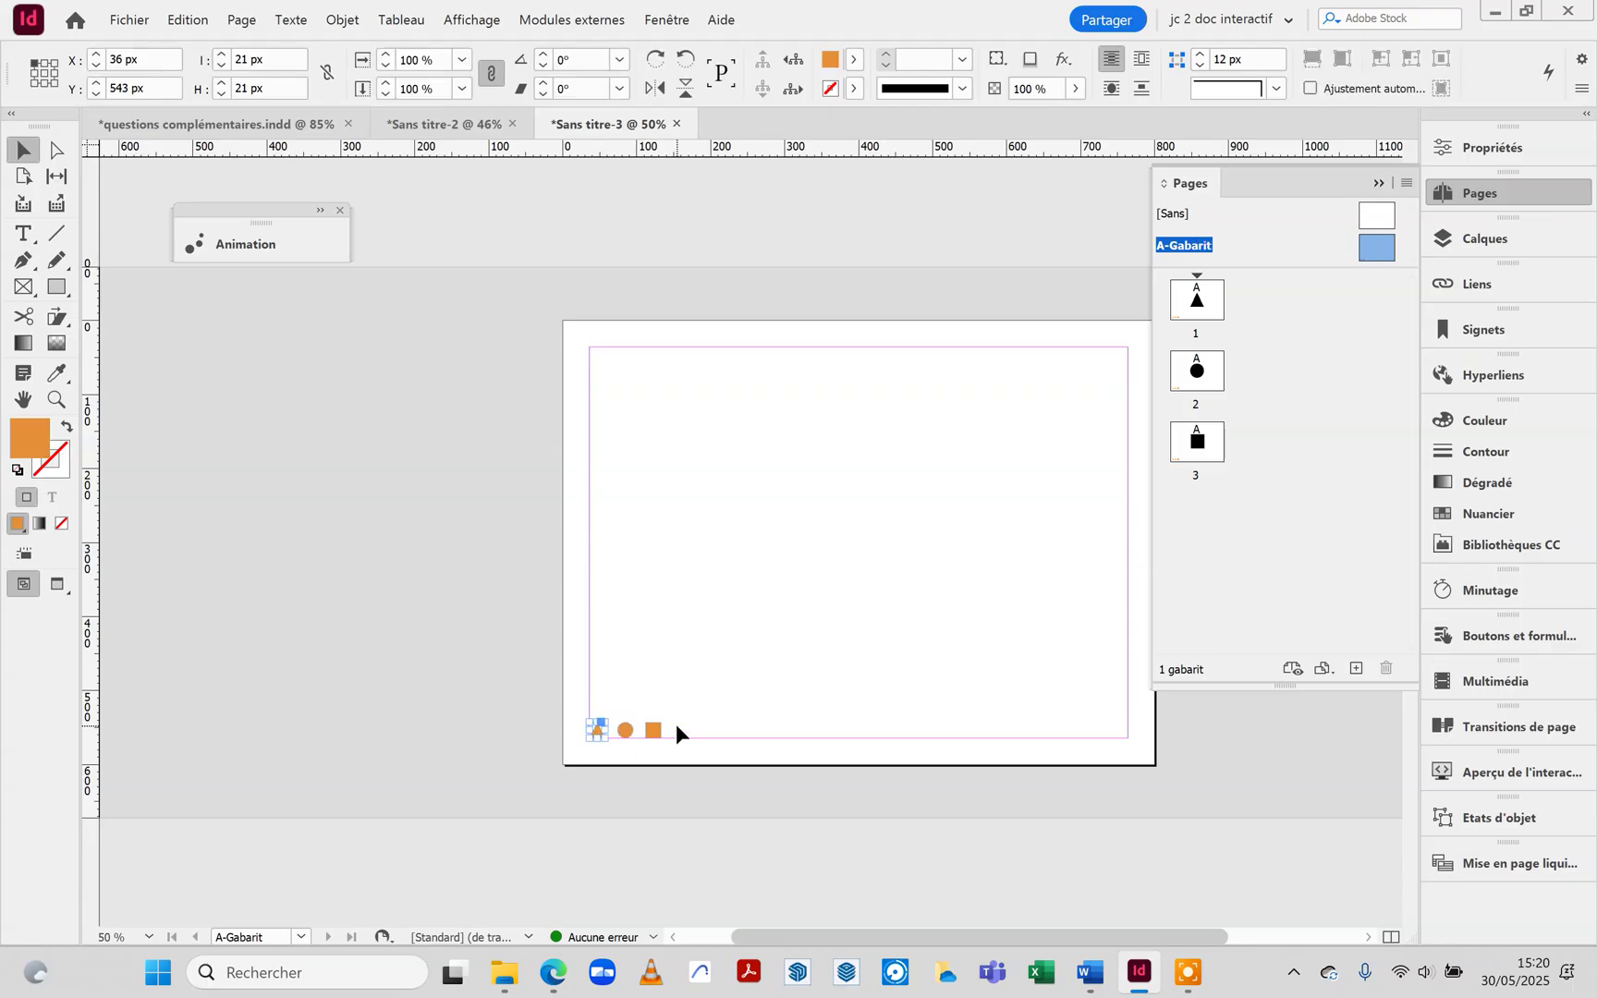
click(750, 629)
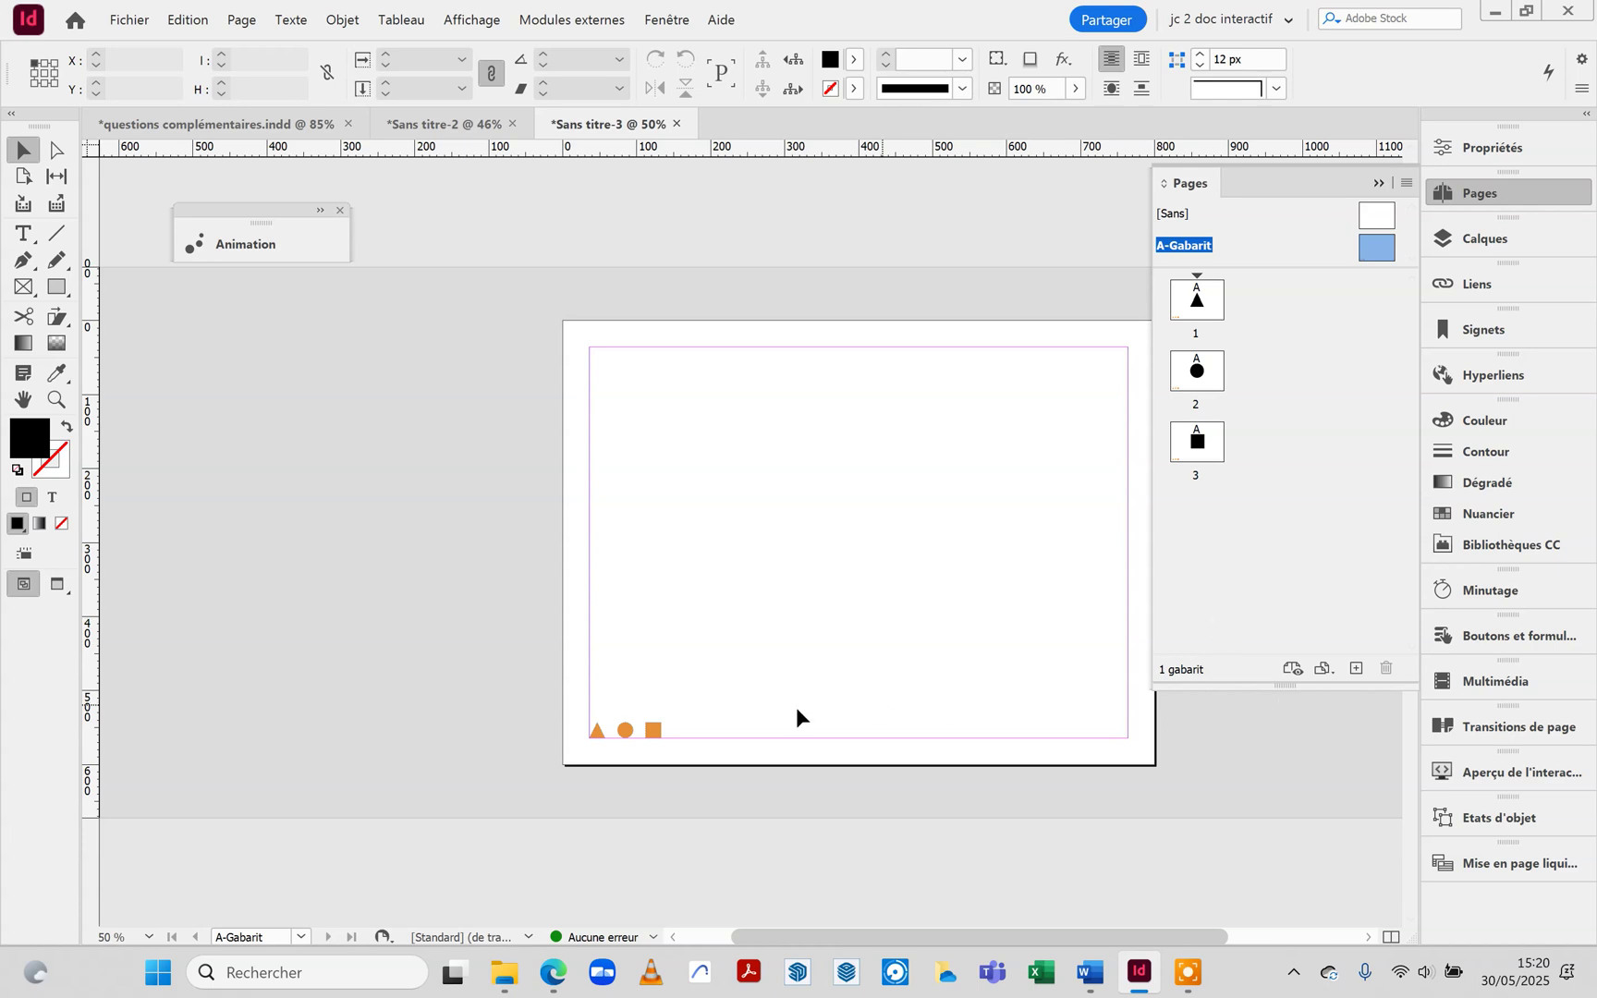
click(601, 732)
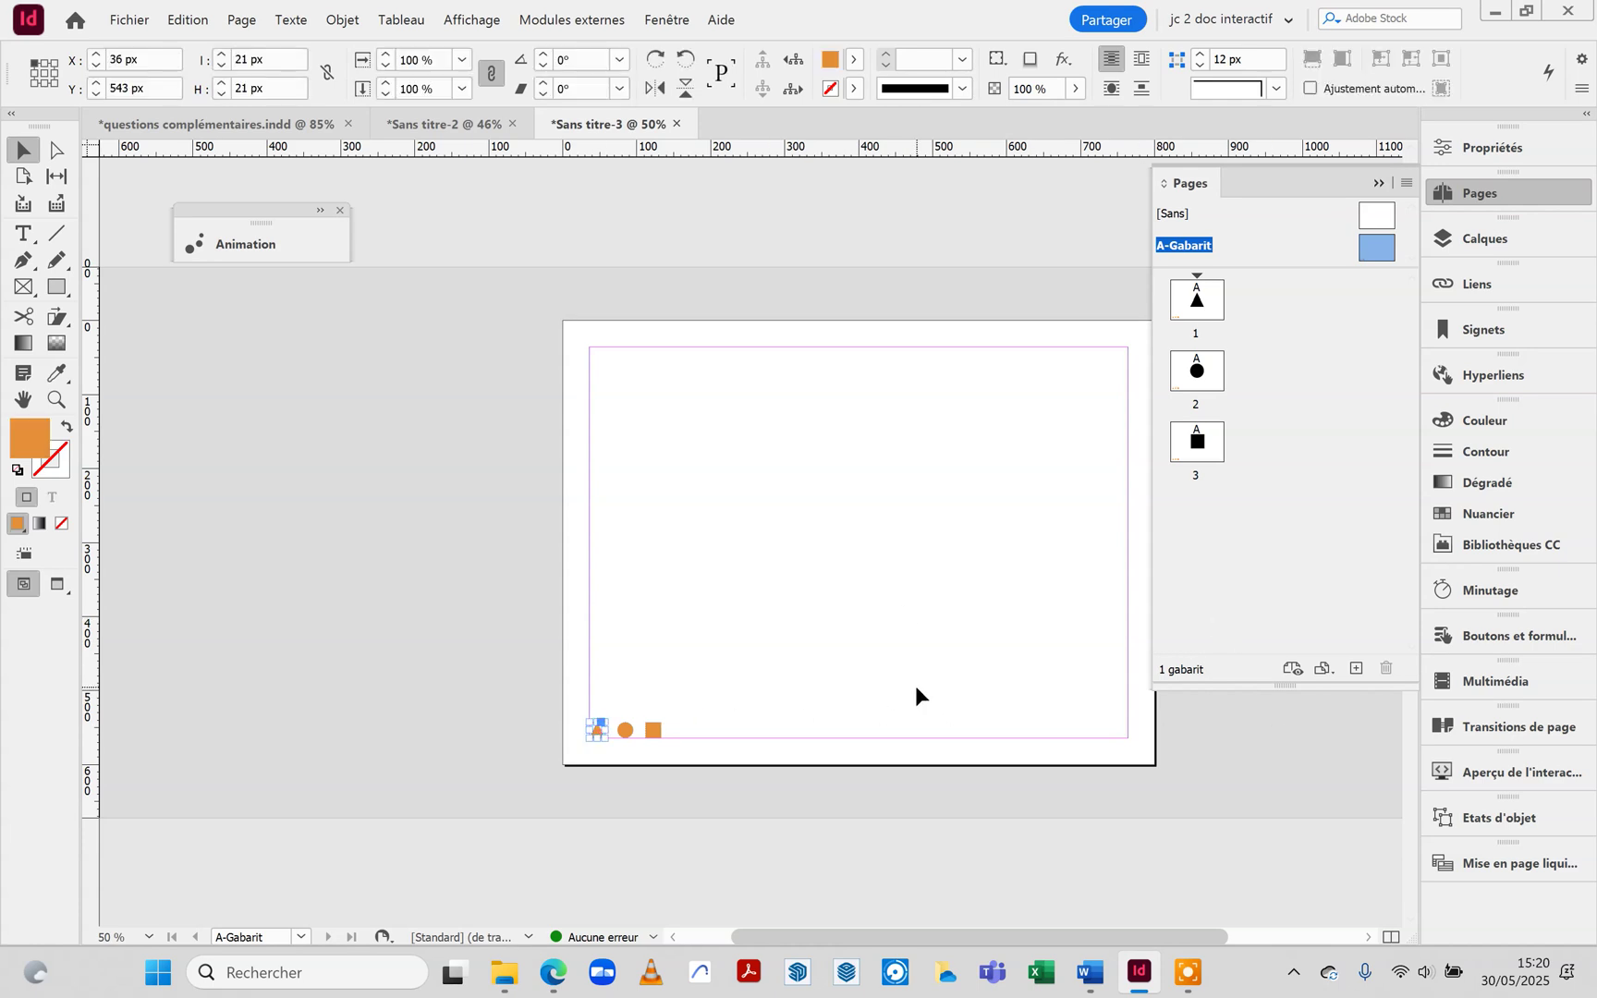
click(1486, 639)
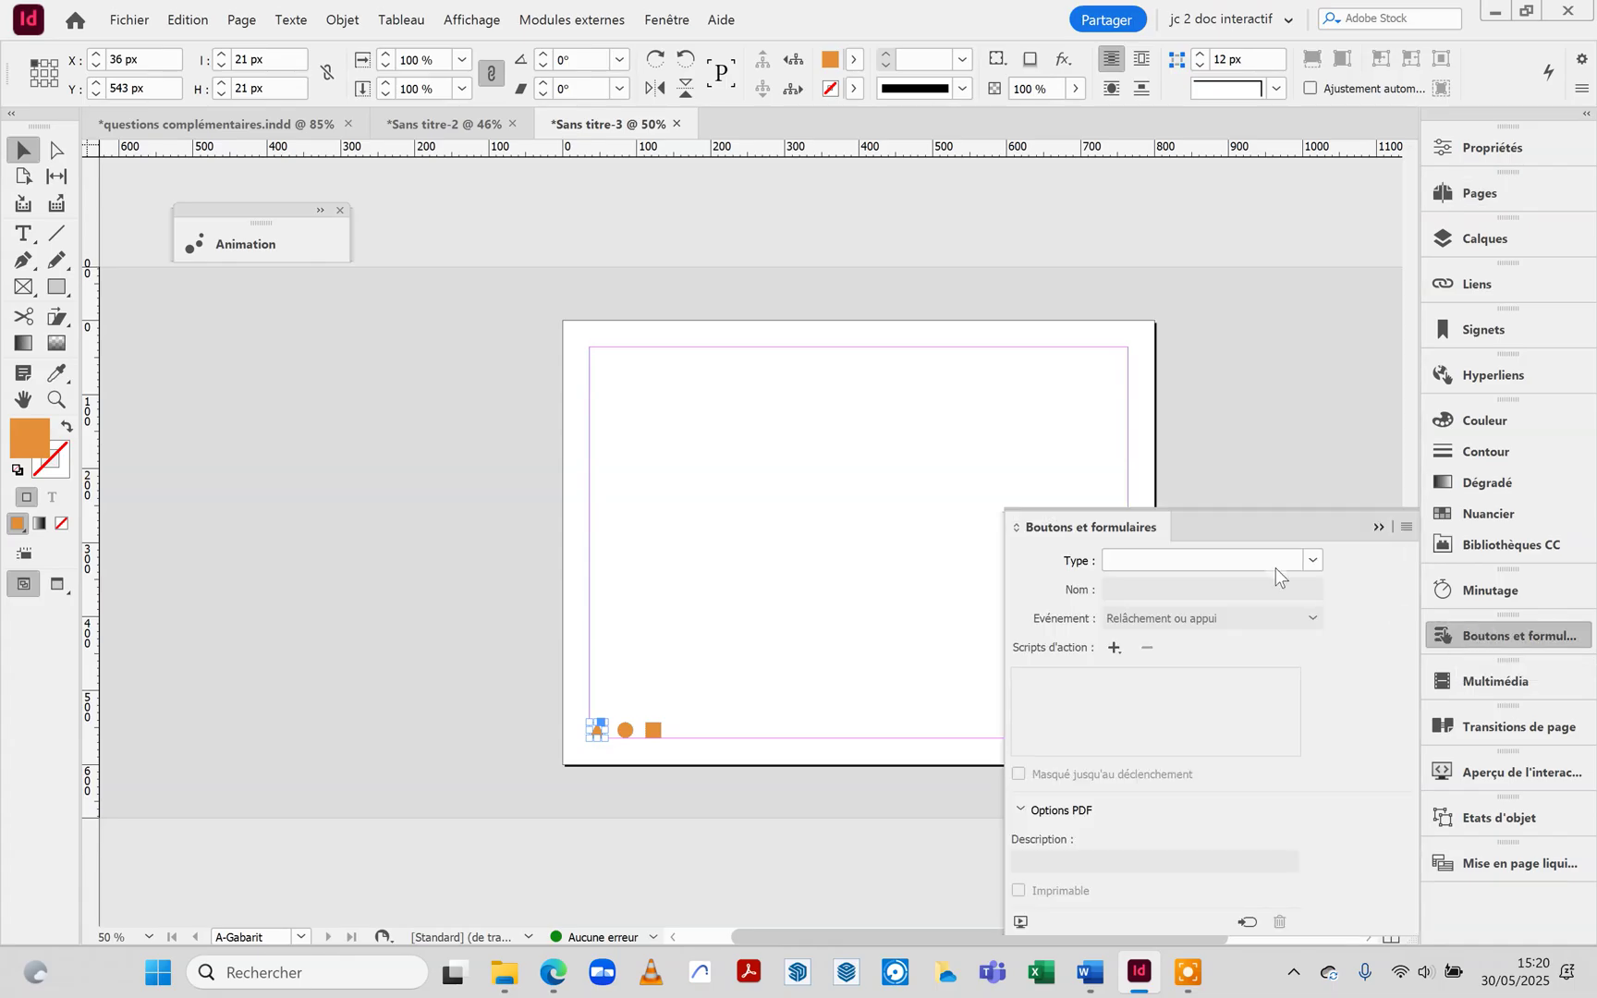
click(1313, 560)
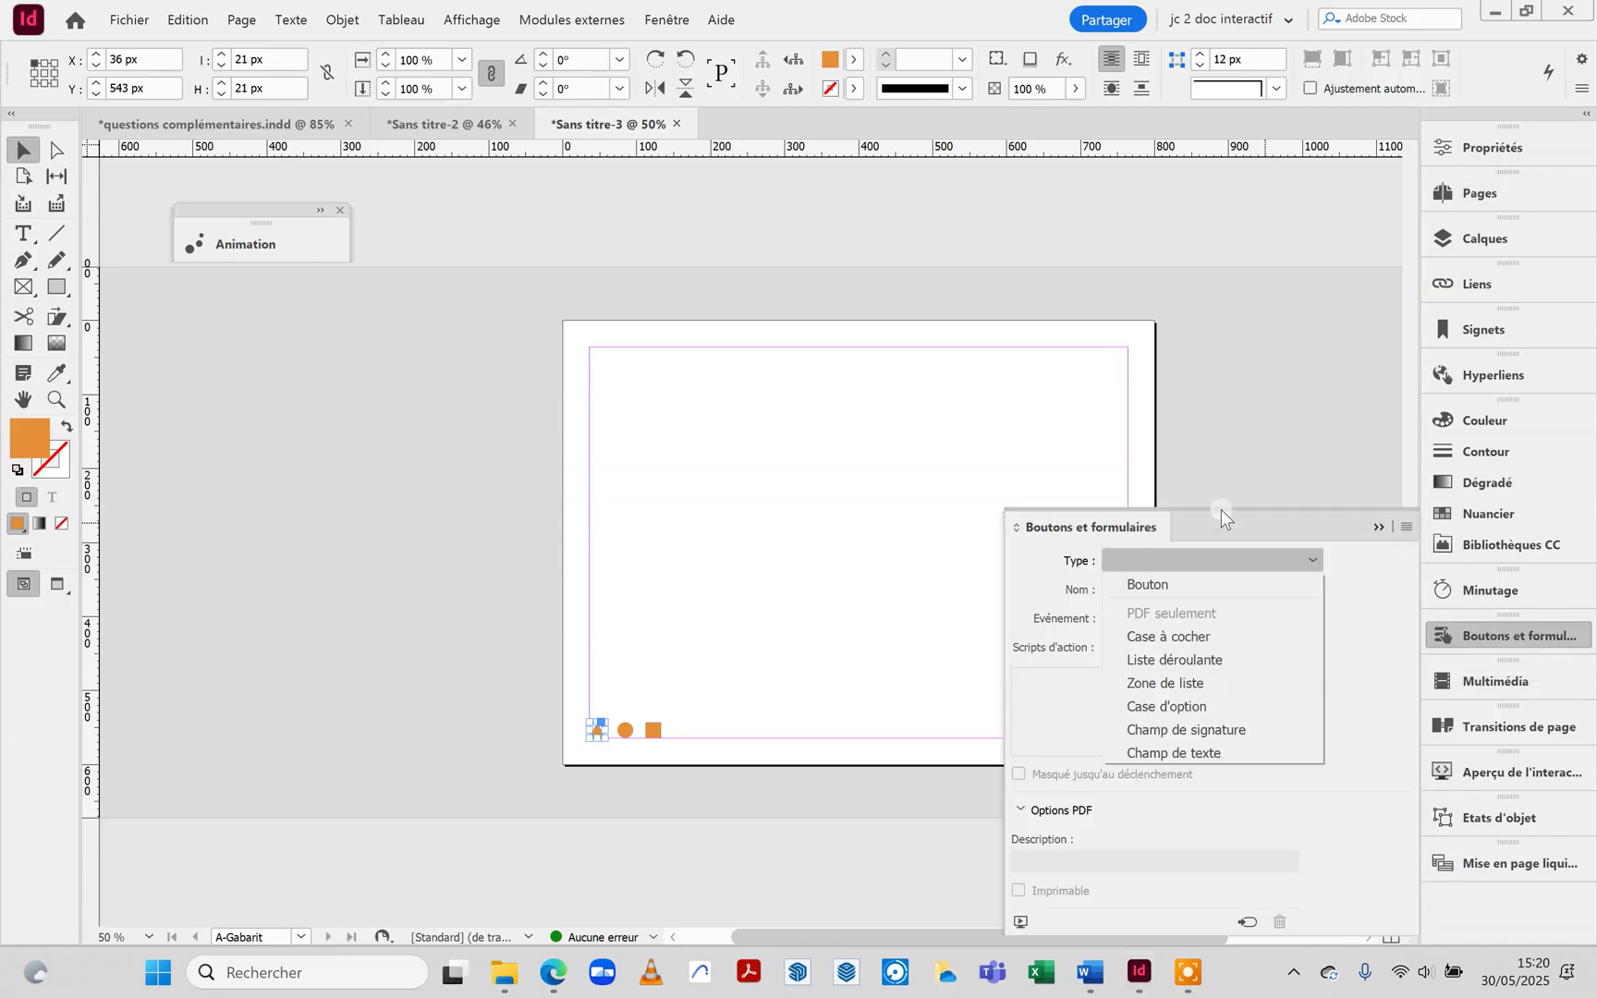
click(1144, 584)
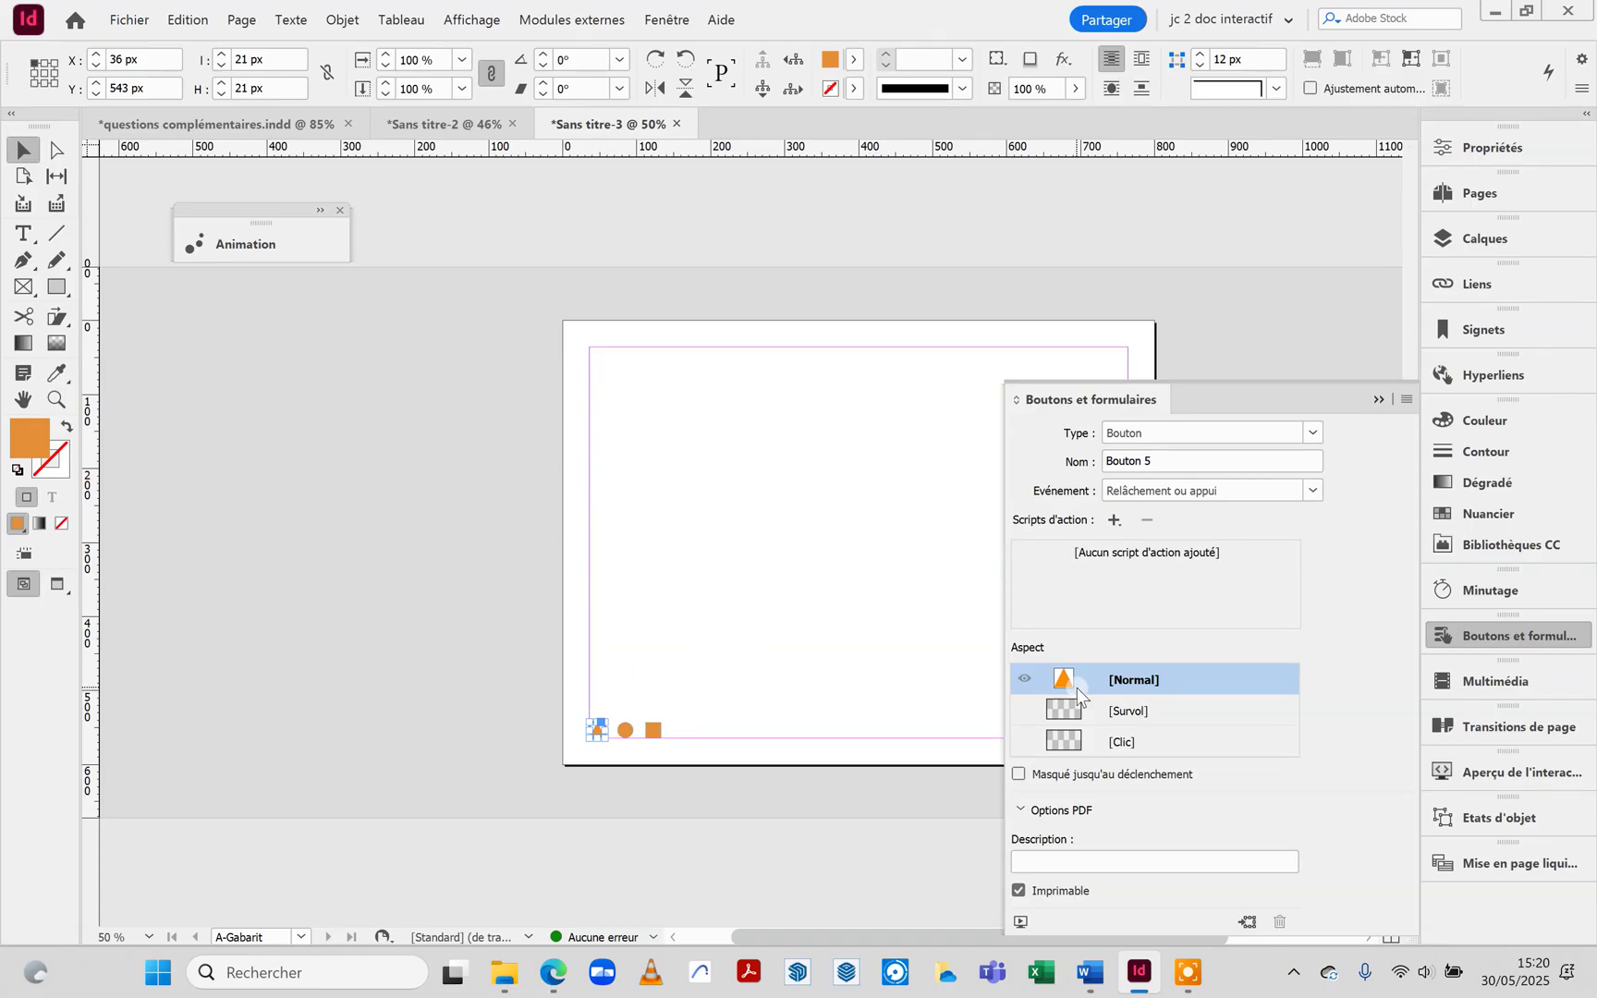
Activate the triangle button's [Survol] appearance with its orange fill, and change the [Normal] appearance's fill to near-black.
click(1126, 710)
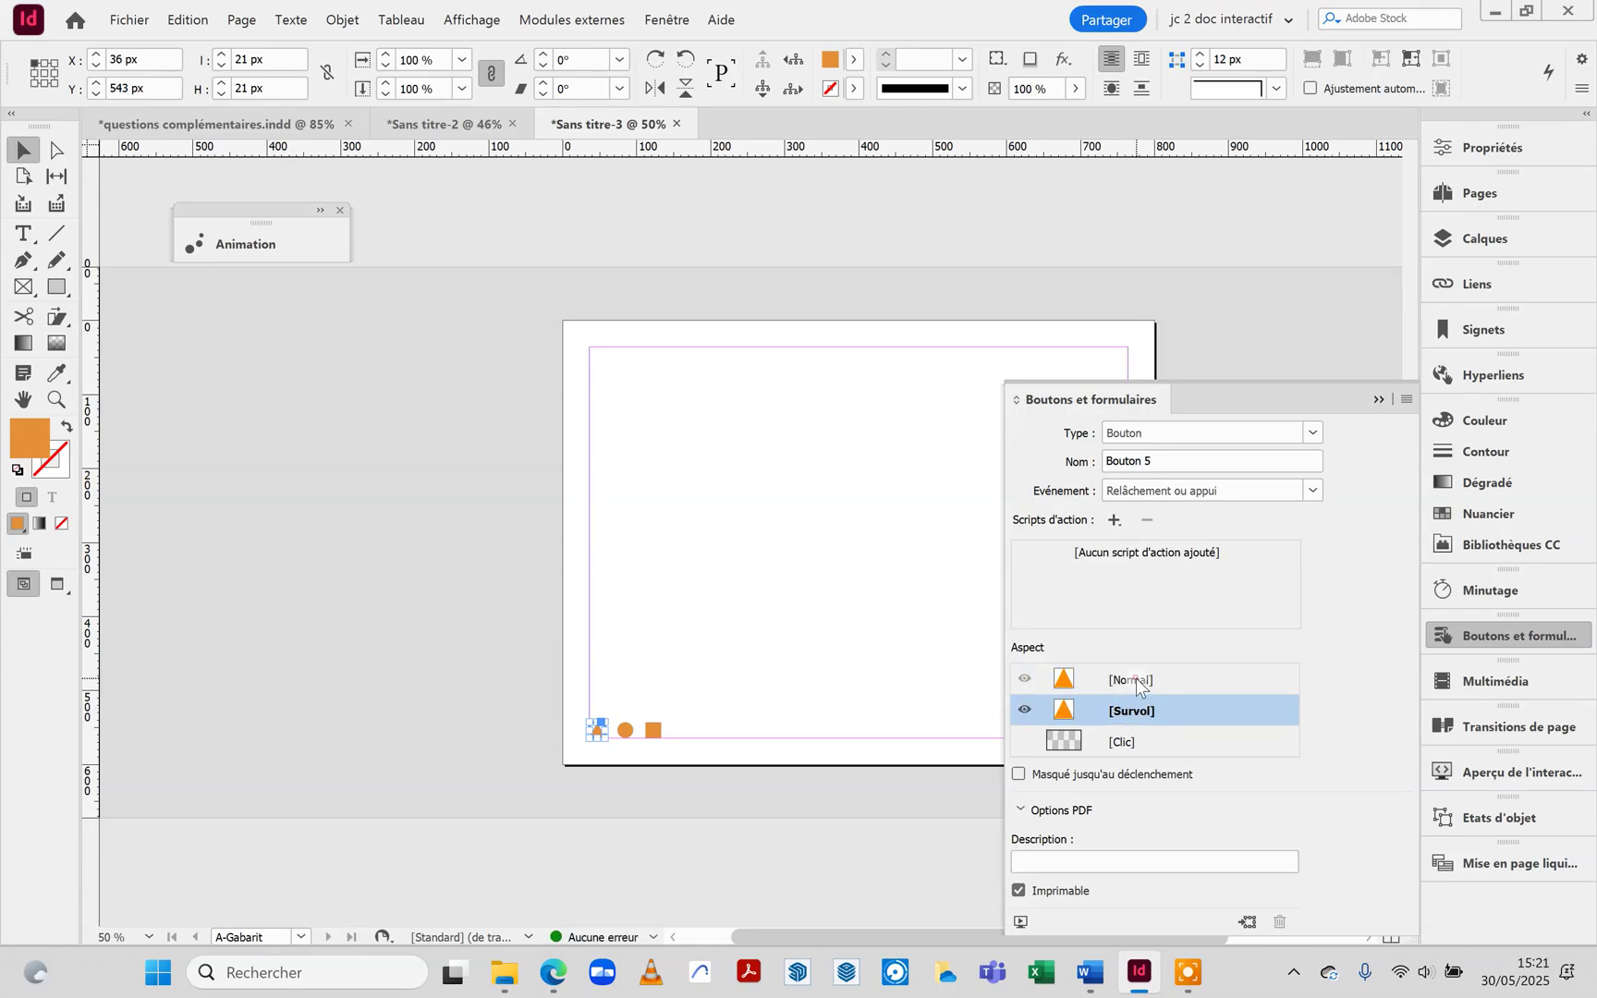
click(1137, 682)
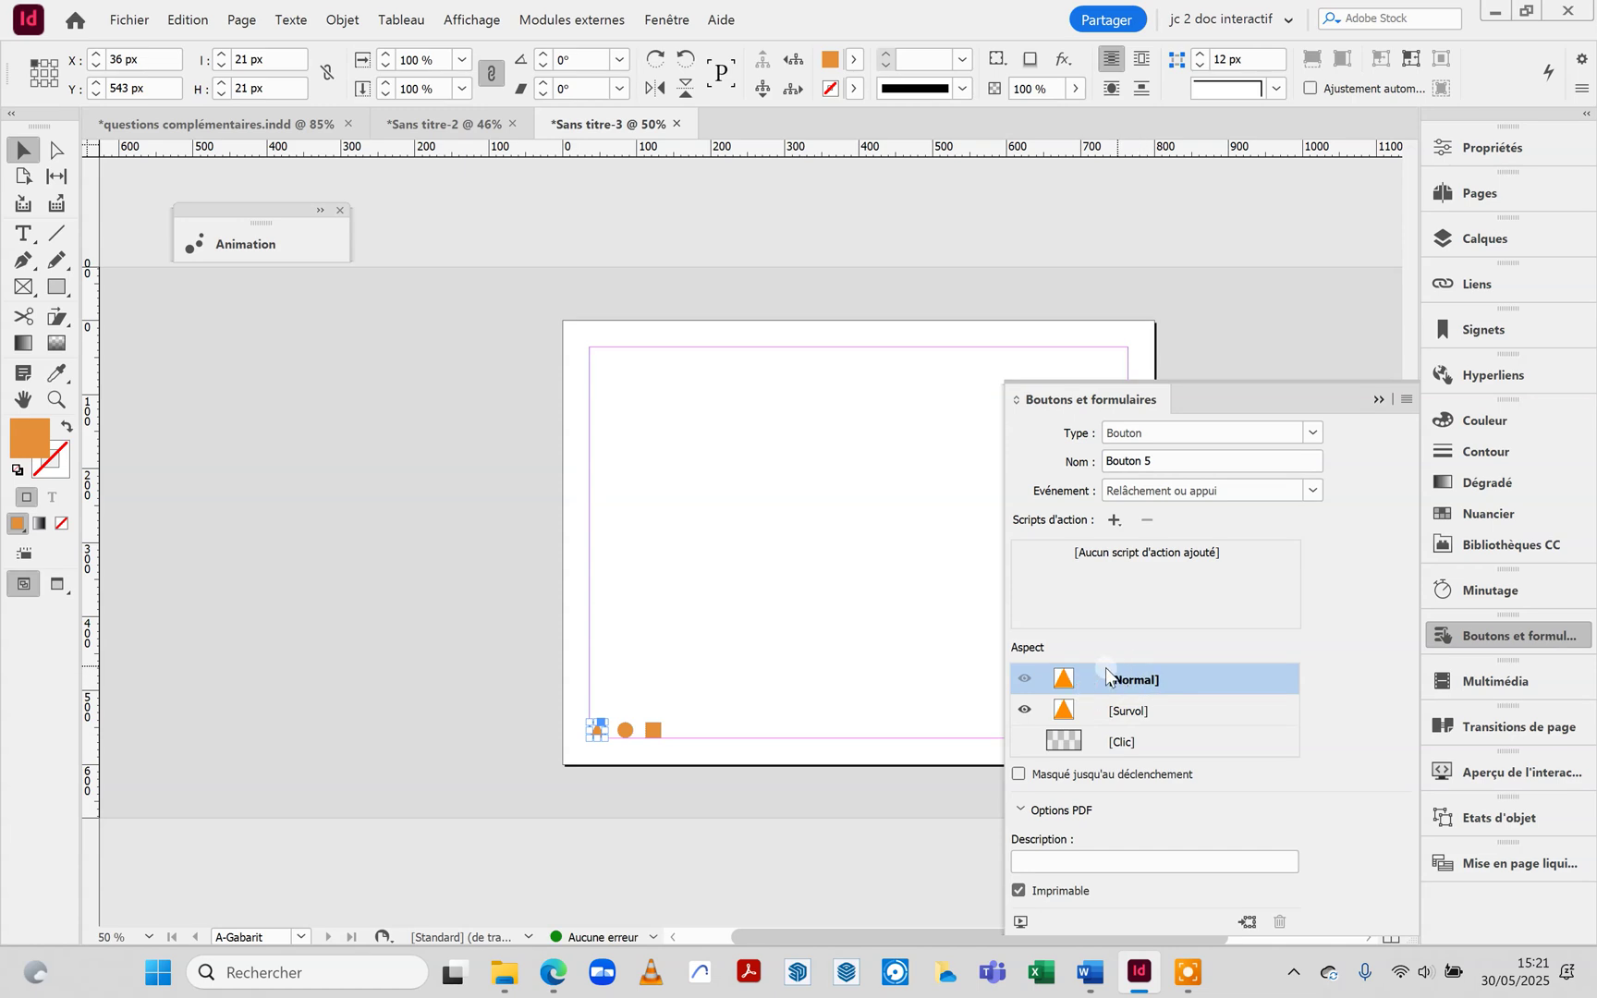
double_click(29, 439)
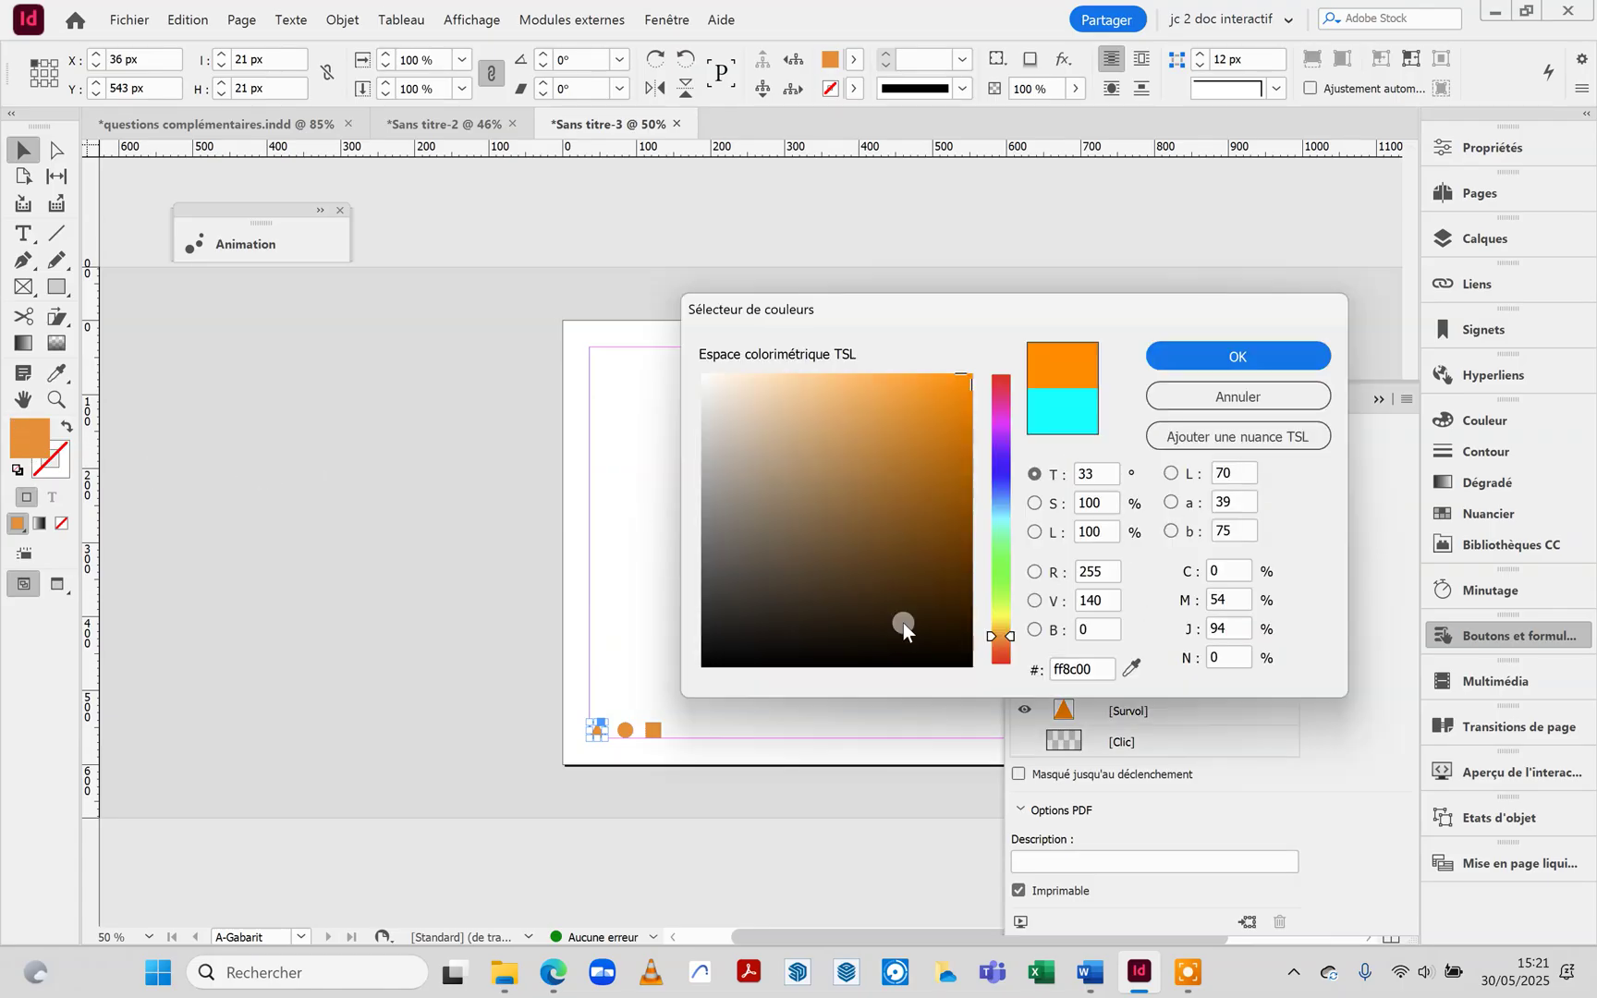
drag(909, 656, 707, 653)
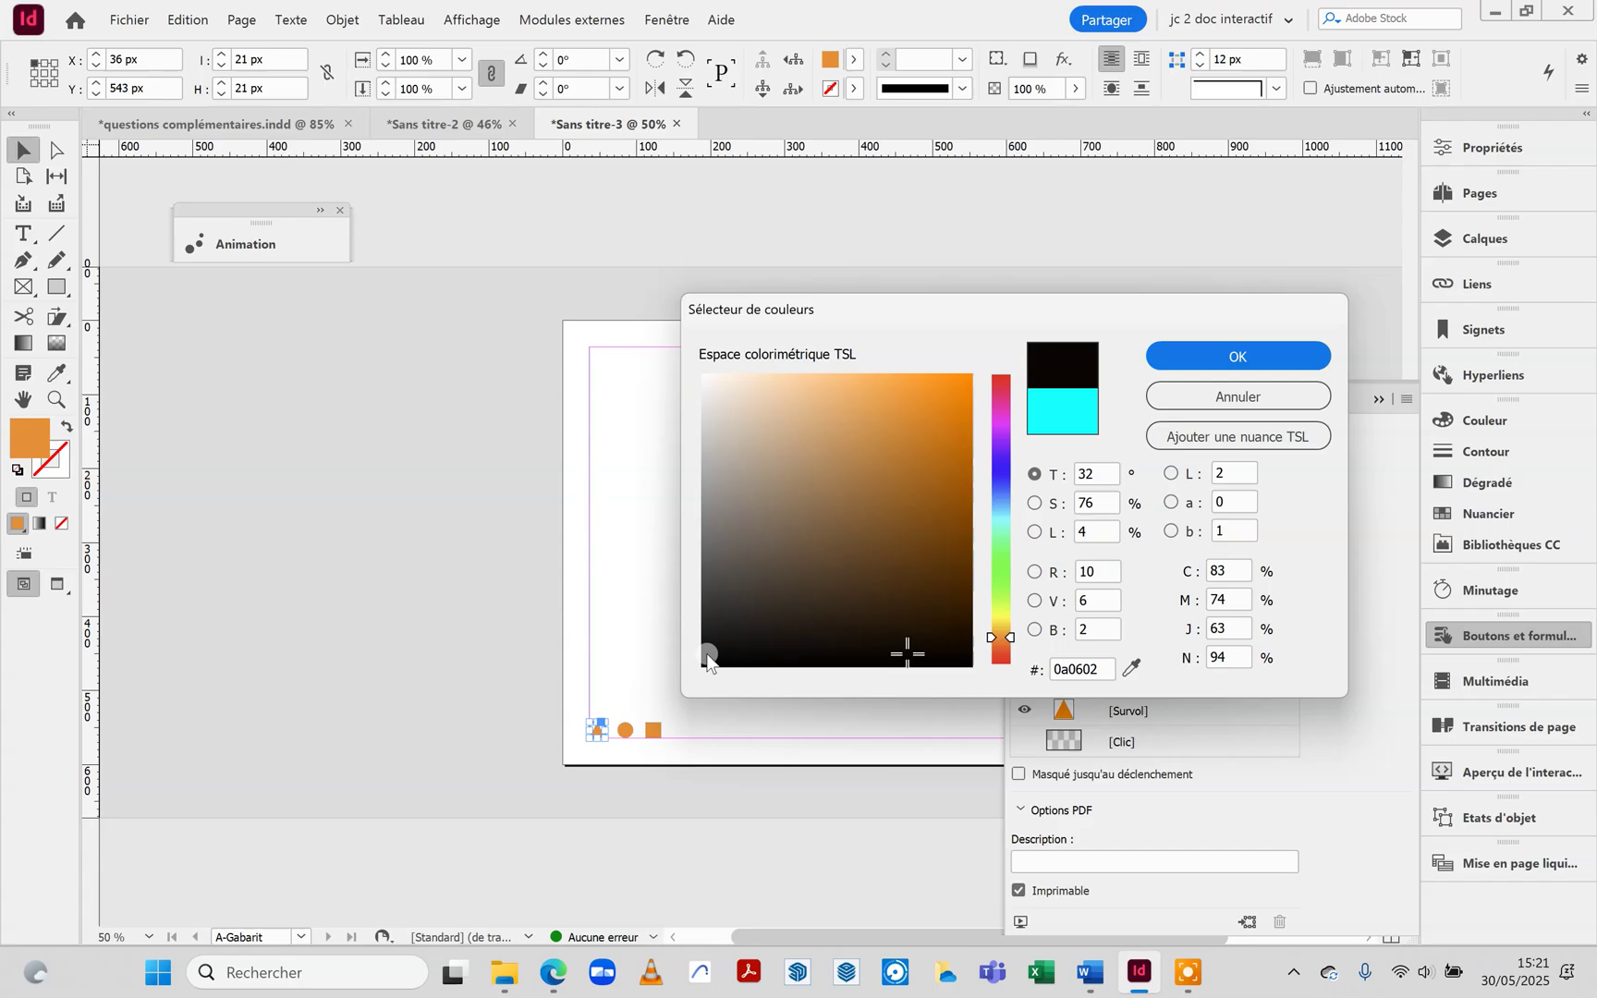
click(1240, 356)
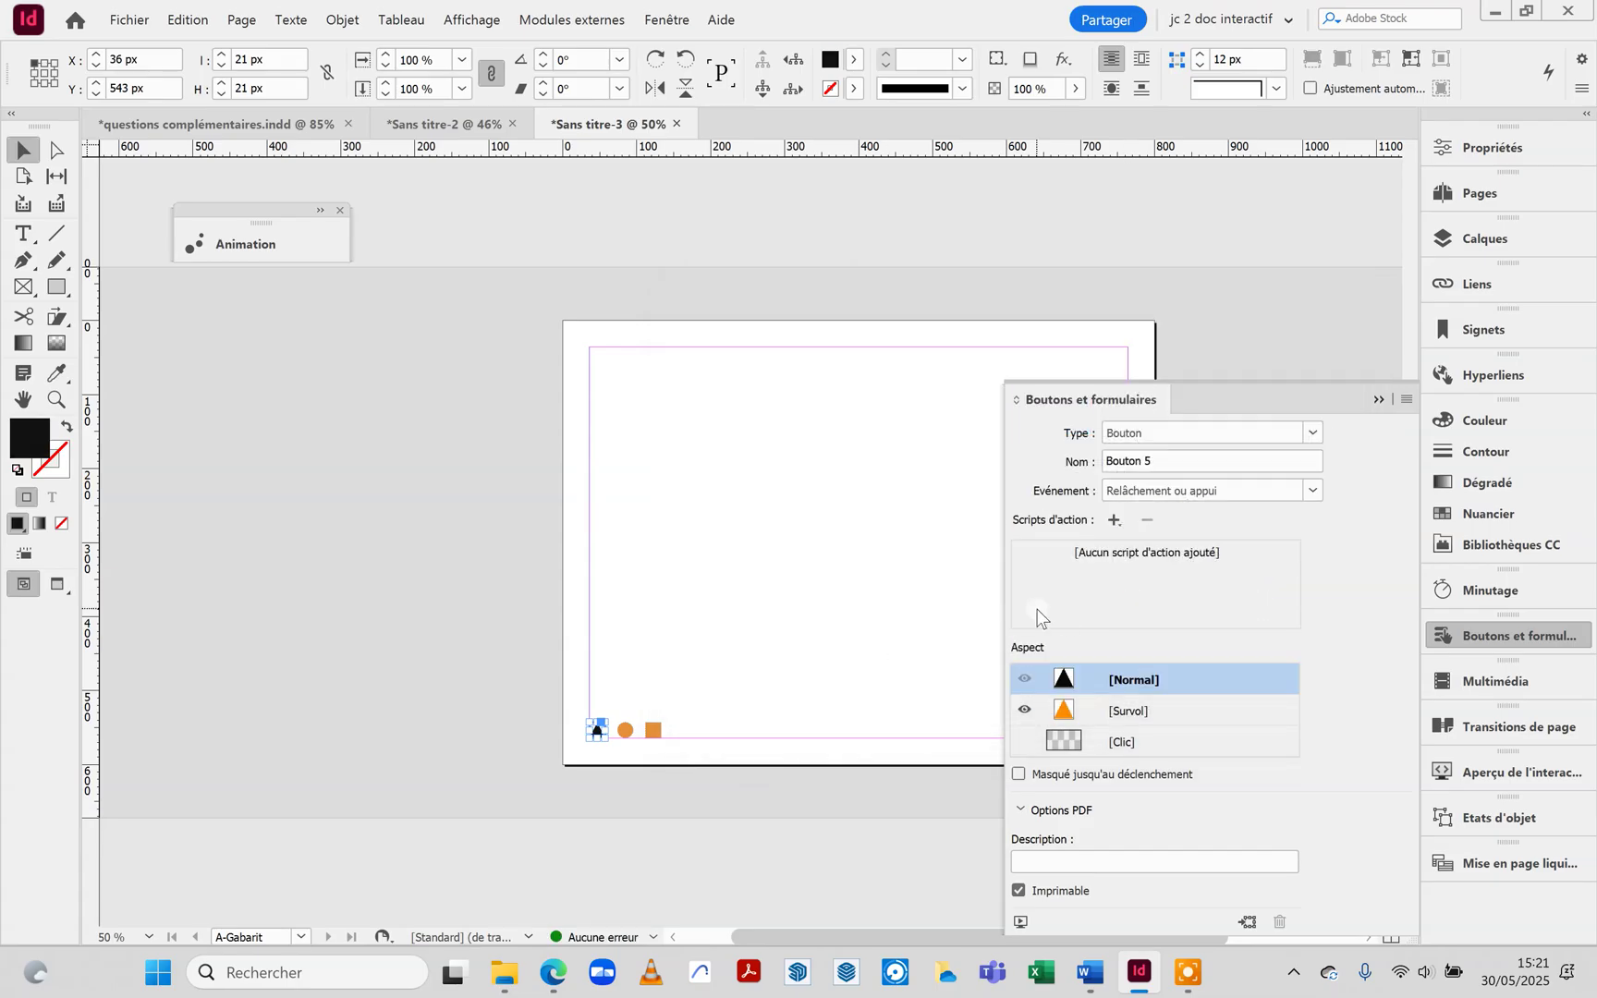
click(1121, 615)
click(1120, 585)
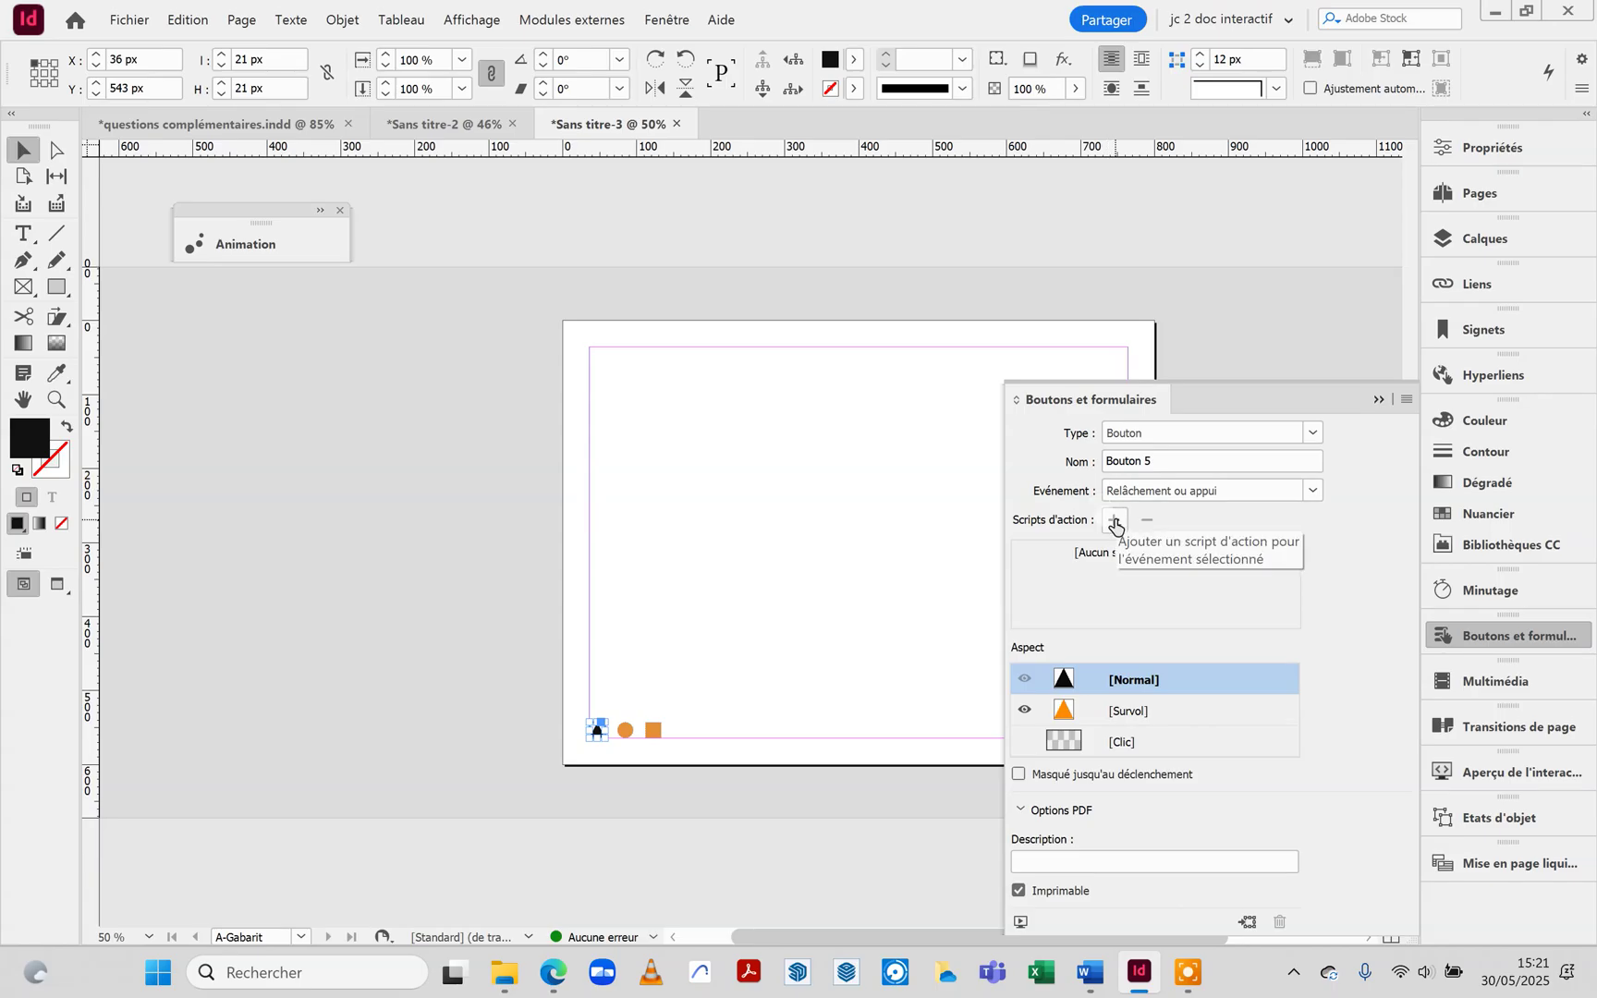
Name the triangle button T and give it an Accéder à la cible action with the destination triangle.
drag(1162, 457, 1052, 459)
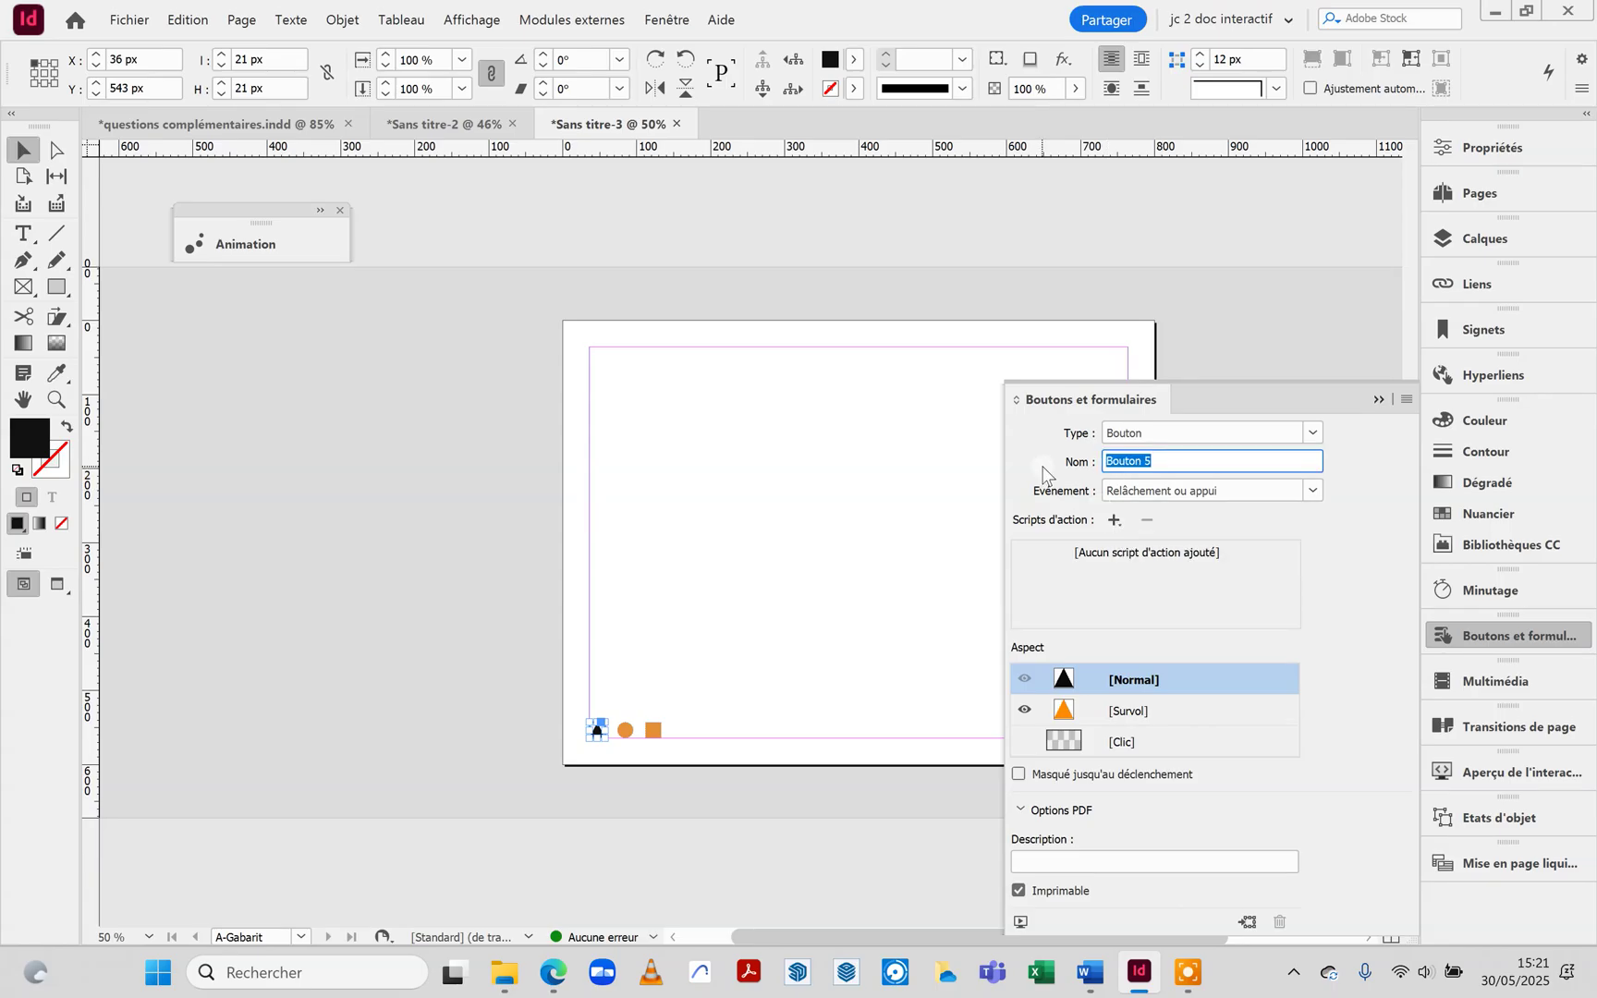
text(T)
click(1115, 523)
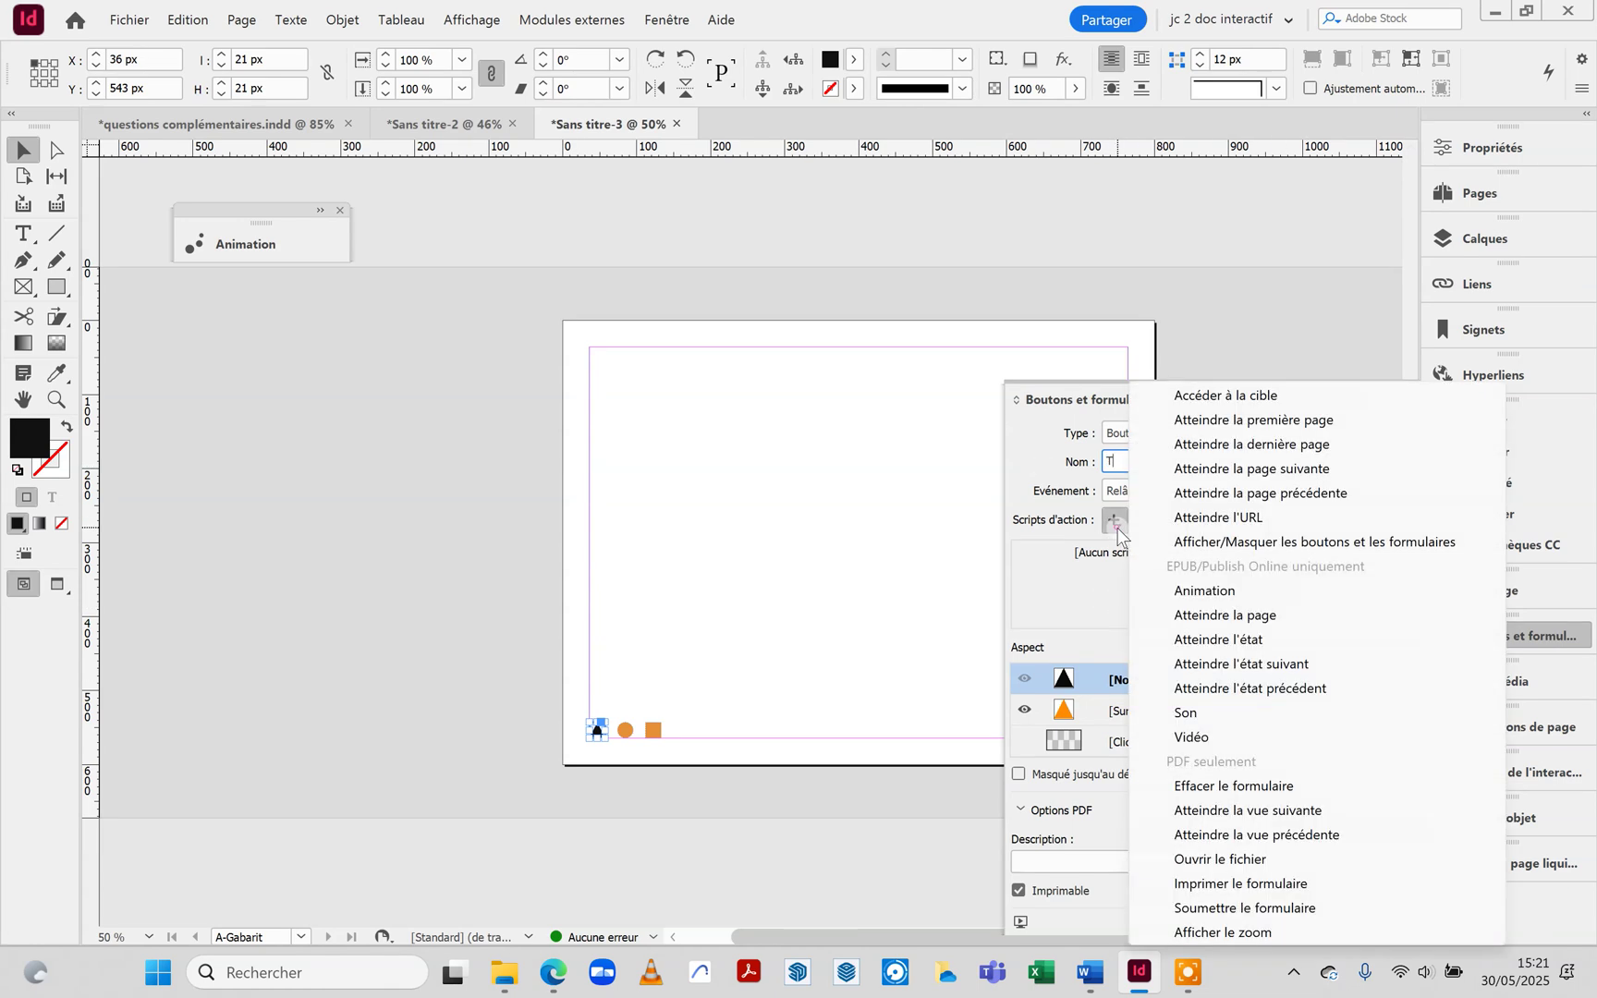
click(1201, 397)
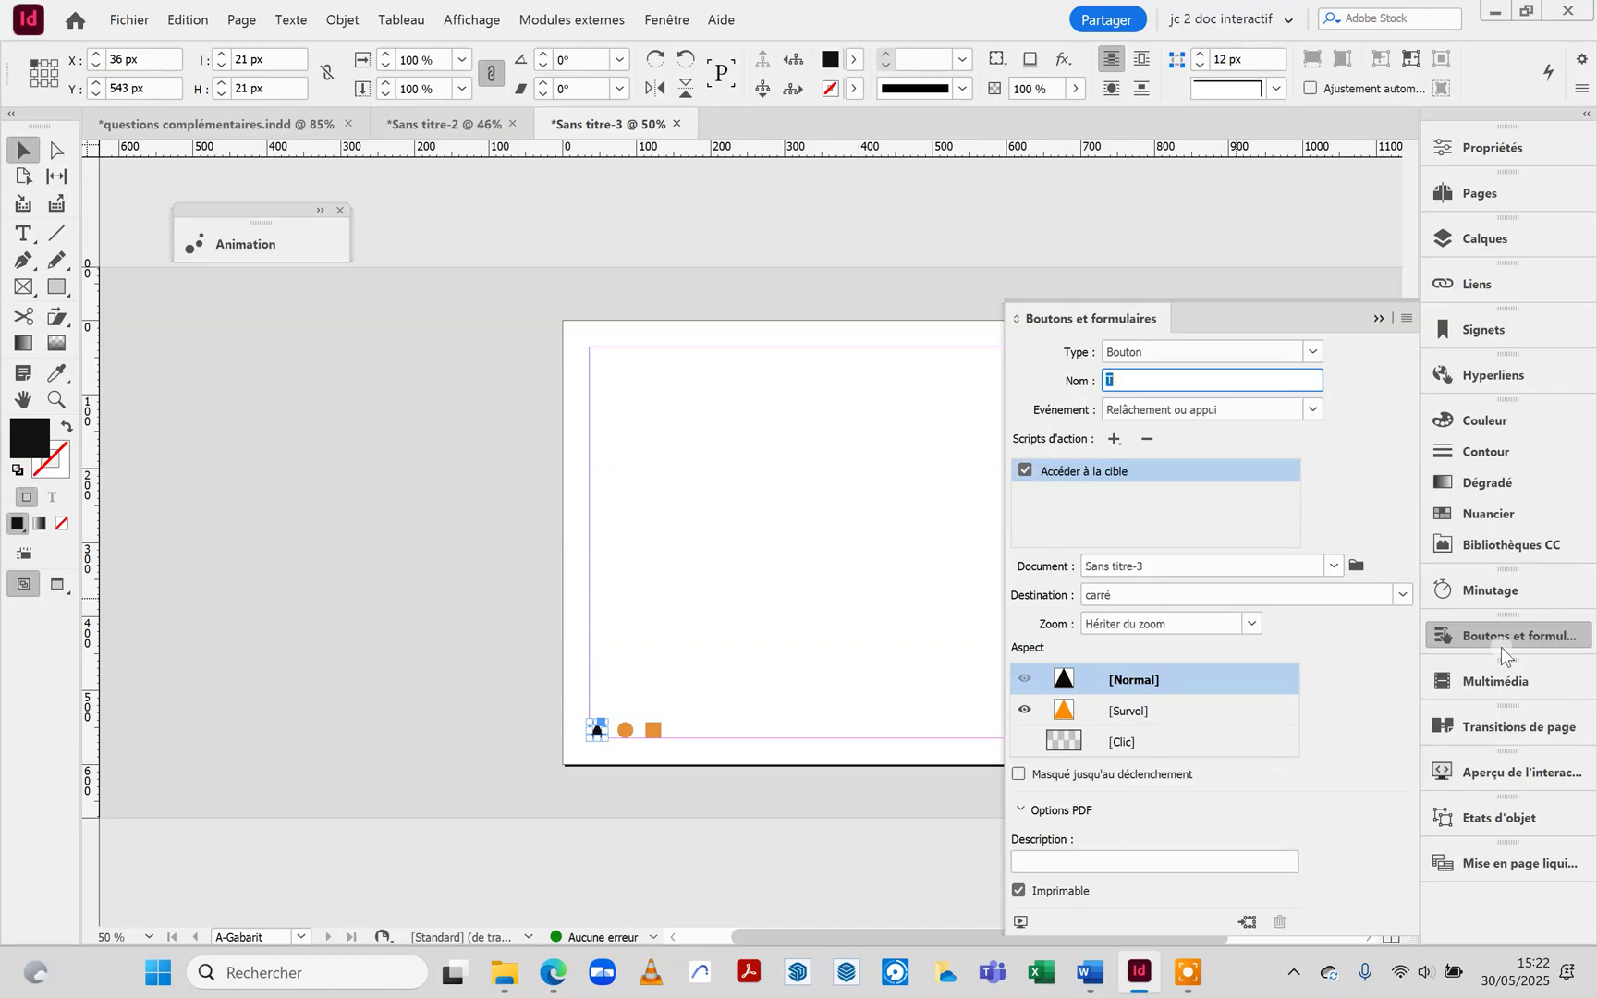
click(1403, 594)
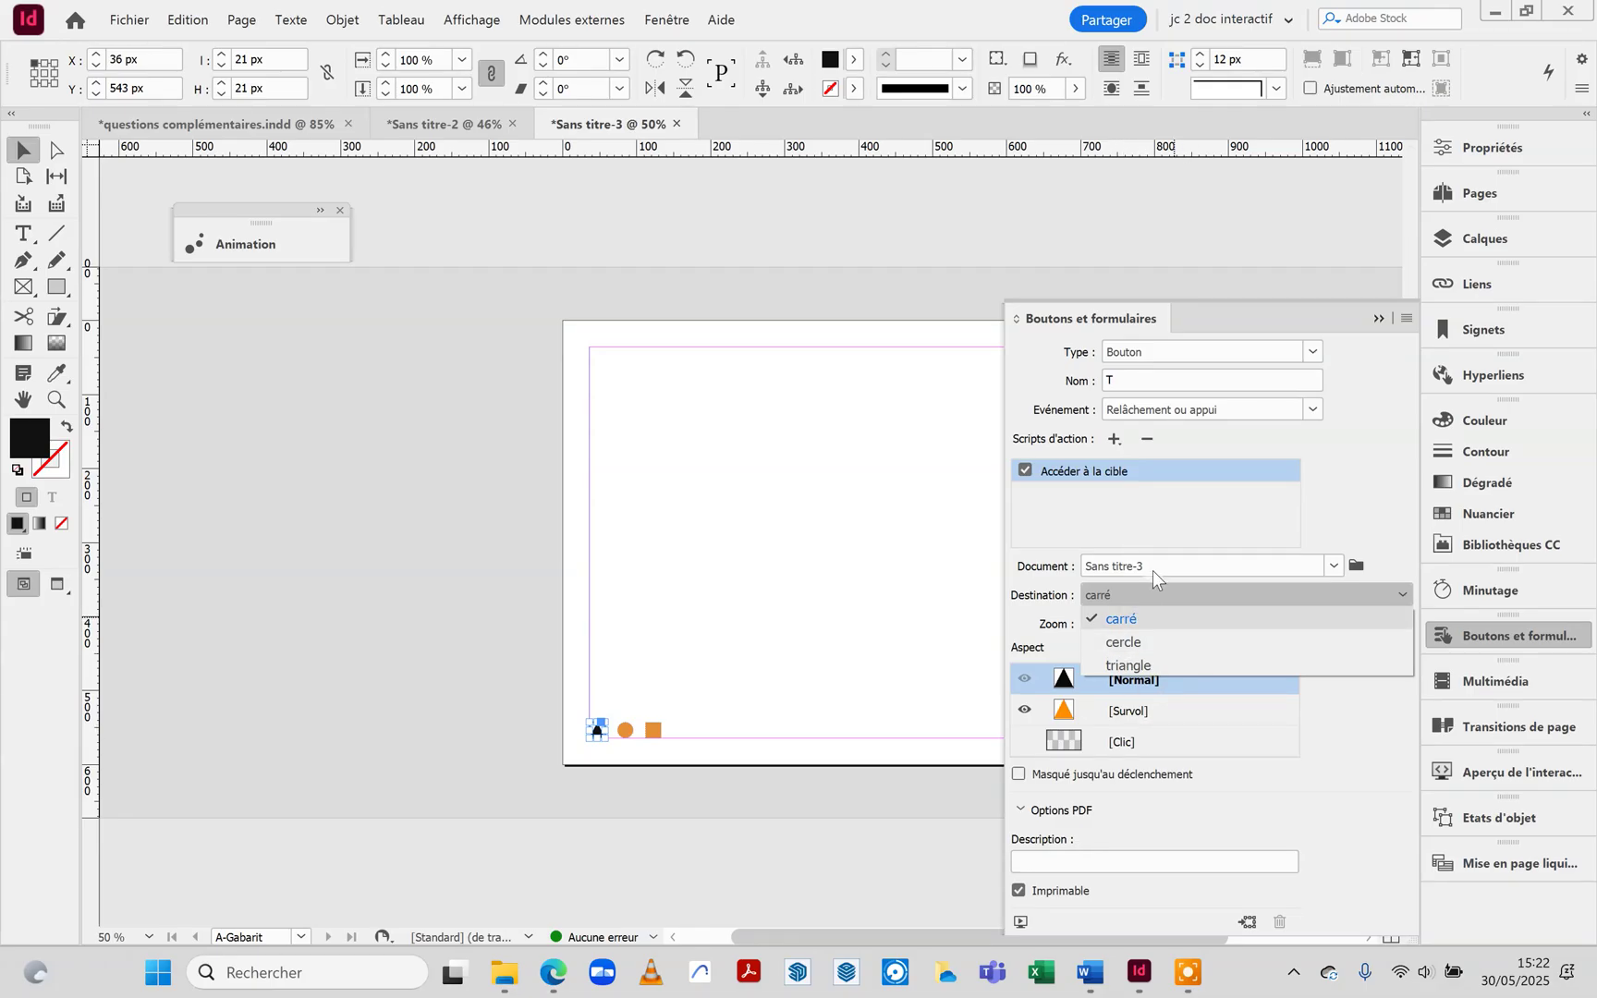
click(1141, 666)
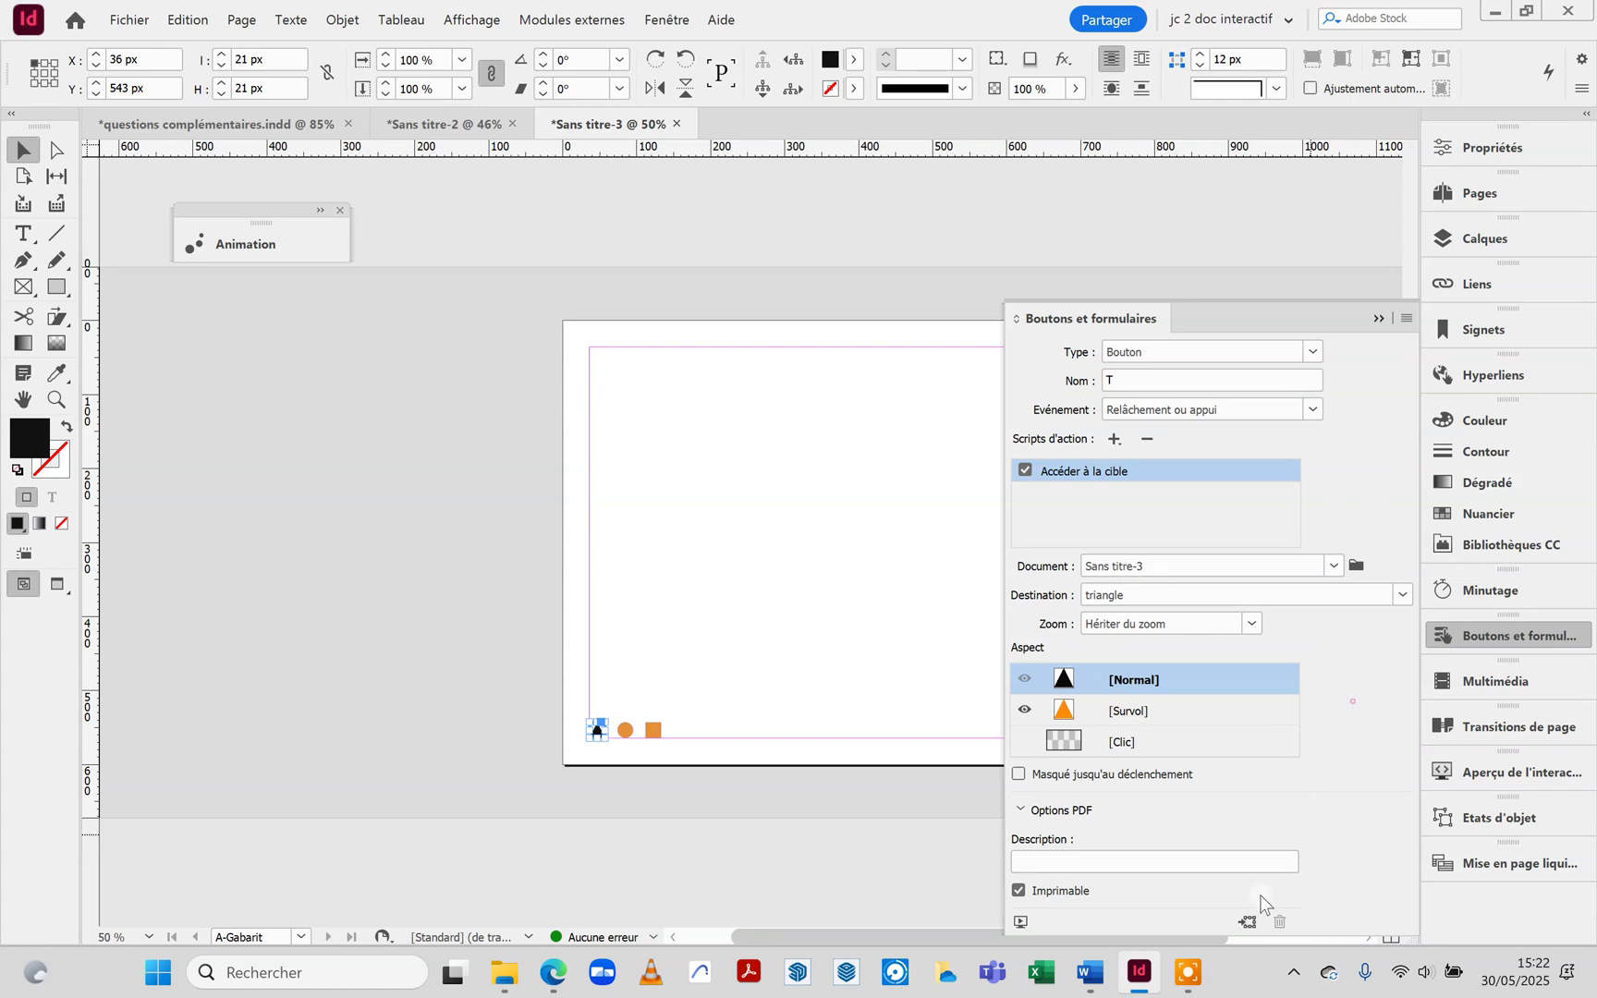
click(802, 591)
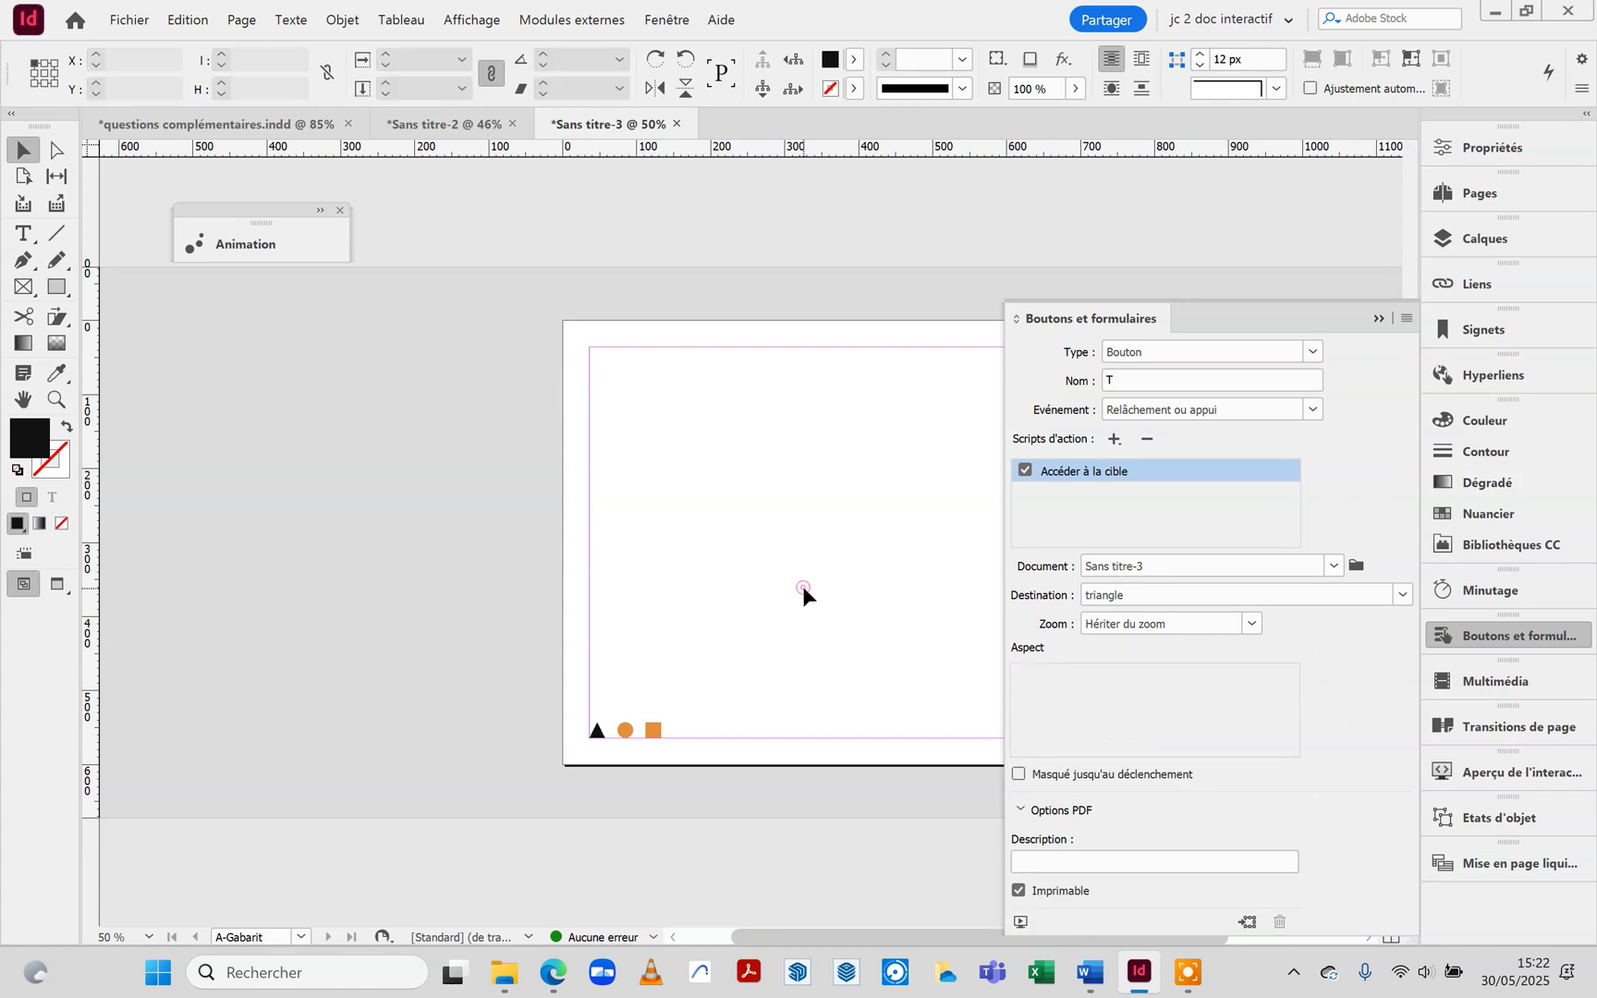
Convert the small orange circle on the A-Gabarit parent page into an interactive element of type Bouton.
click(623, 734)
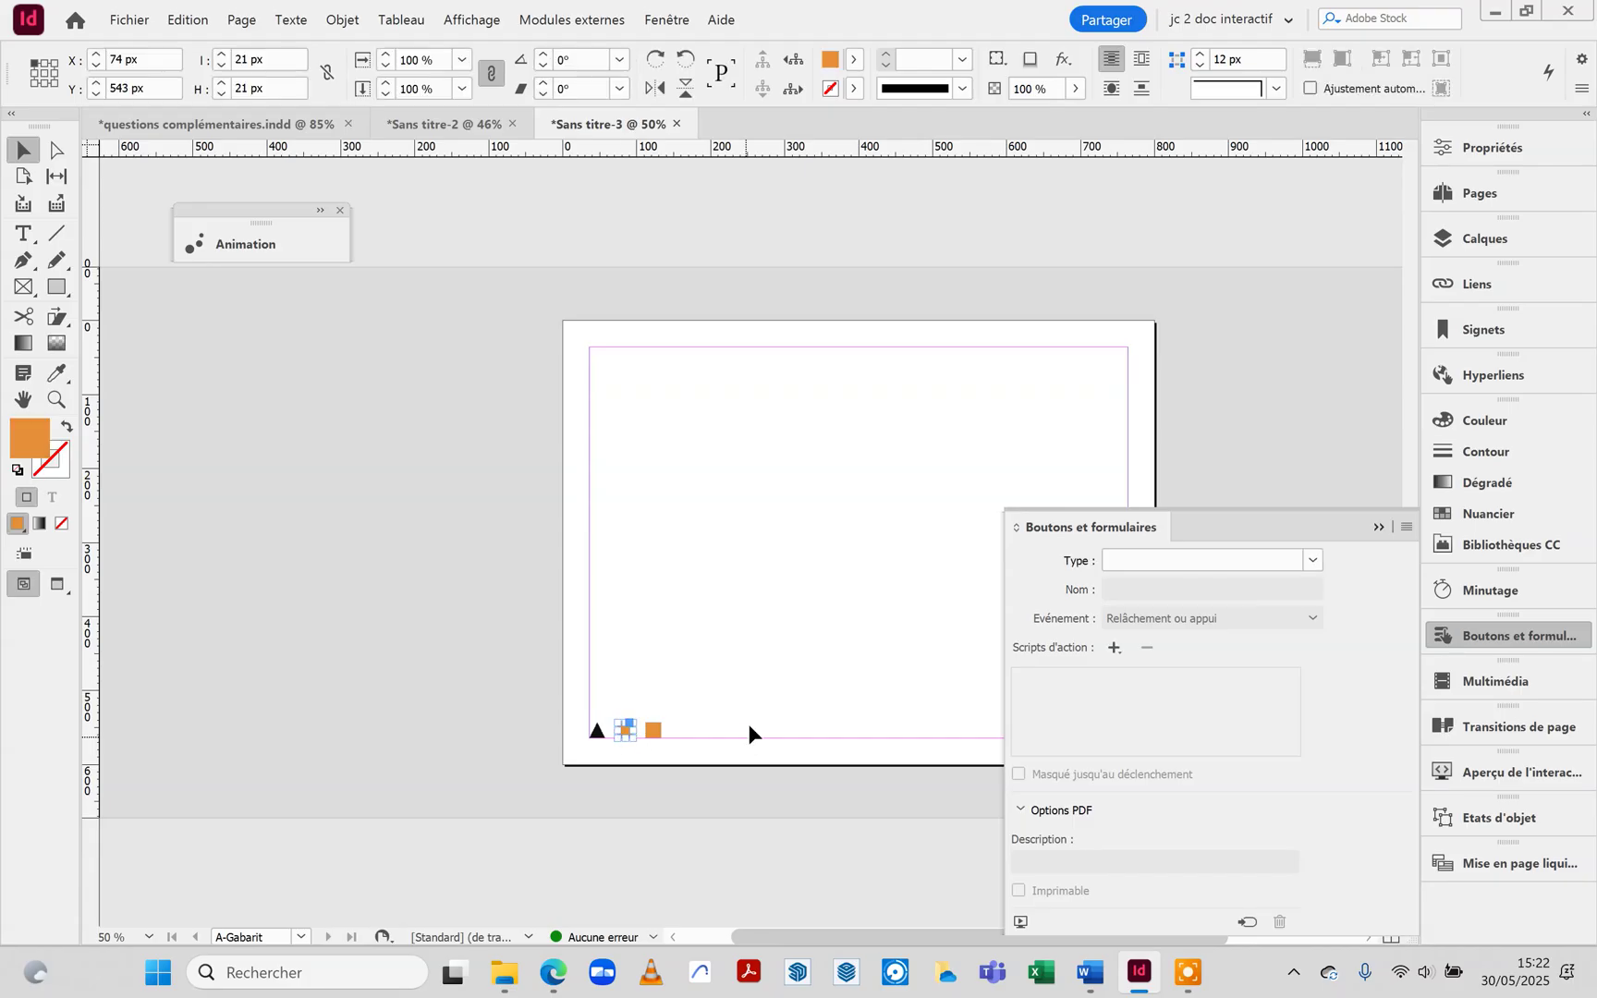
click(1308, 562)
click(1161, 590)
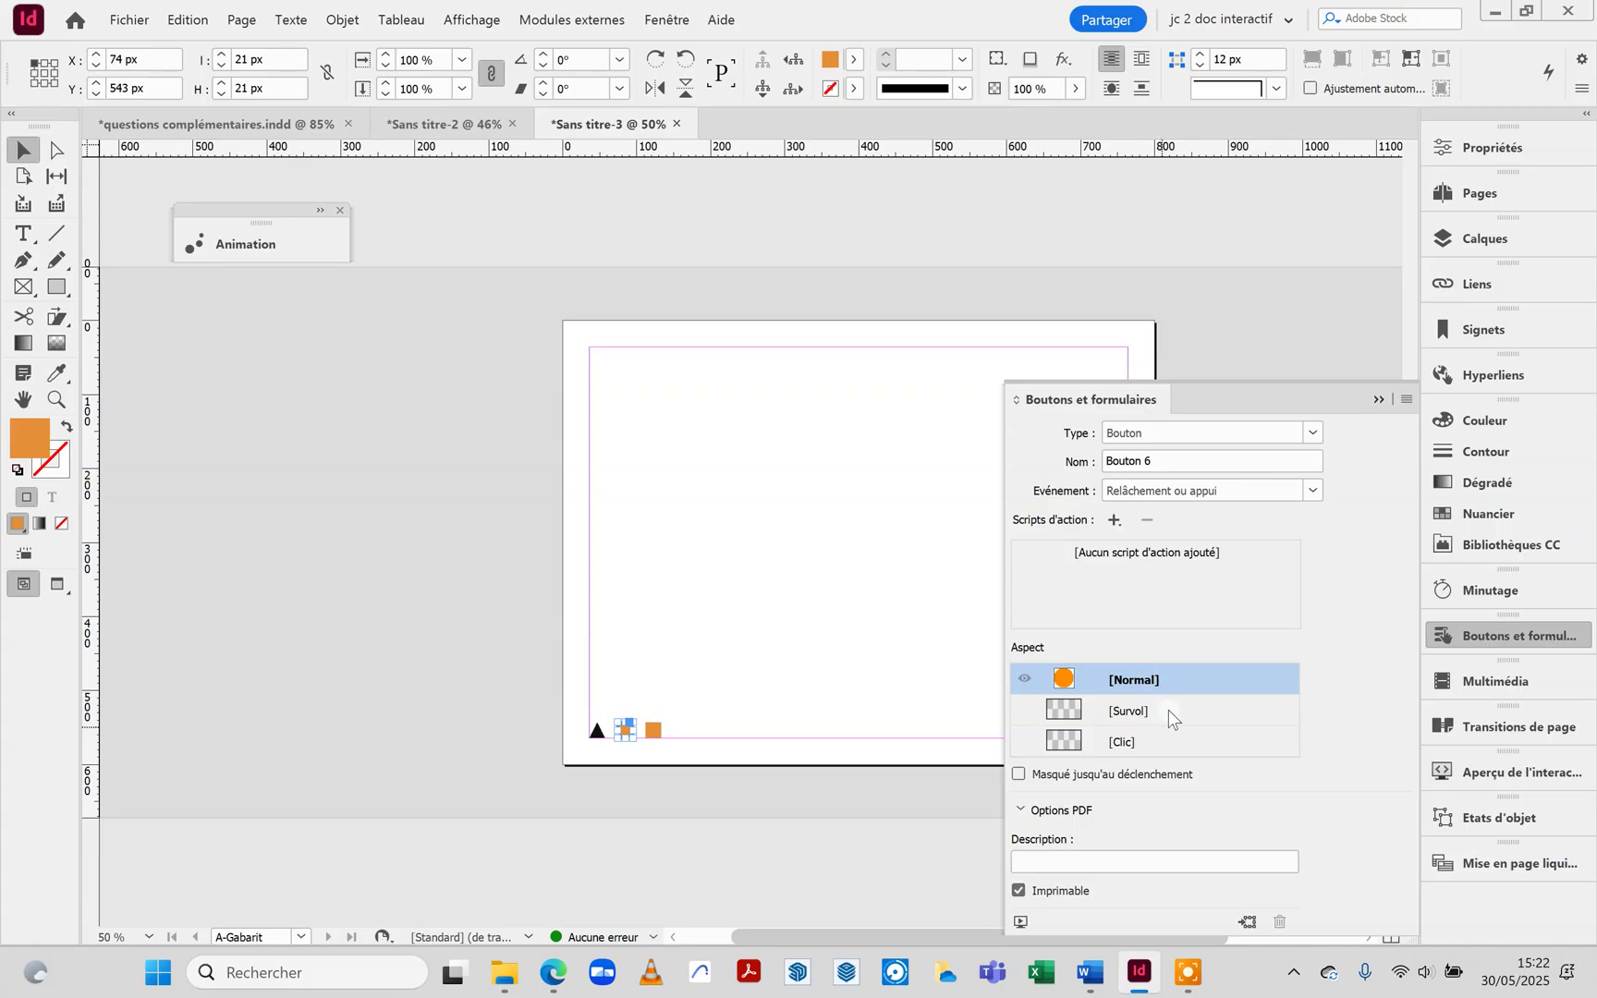
Activate the circle button's [Survol] appearance with its orange fill and set the [Normal] appearance's fill to black, 000000.
click(1169, 710)
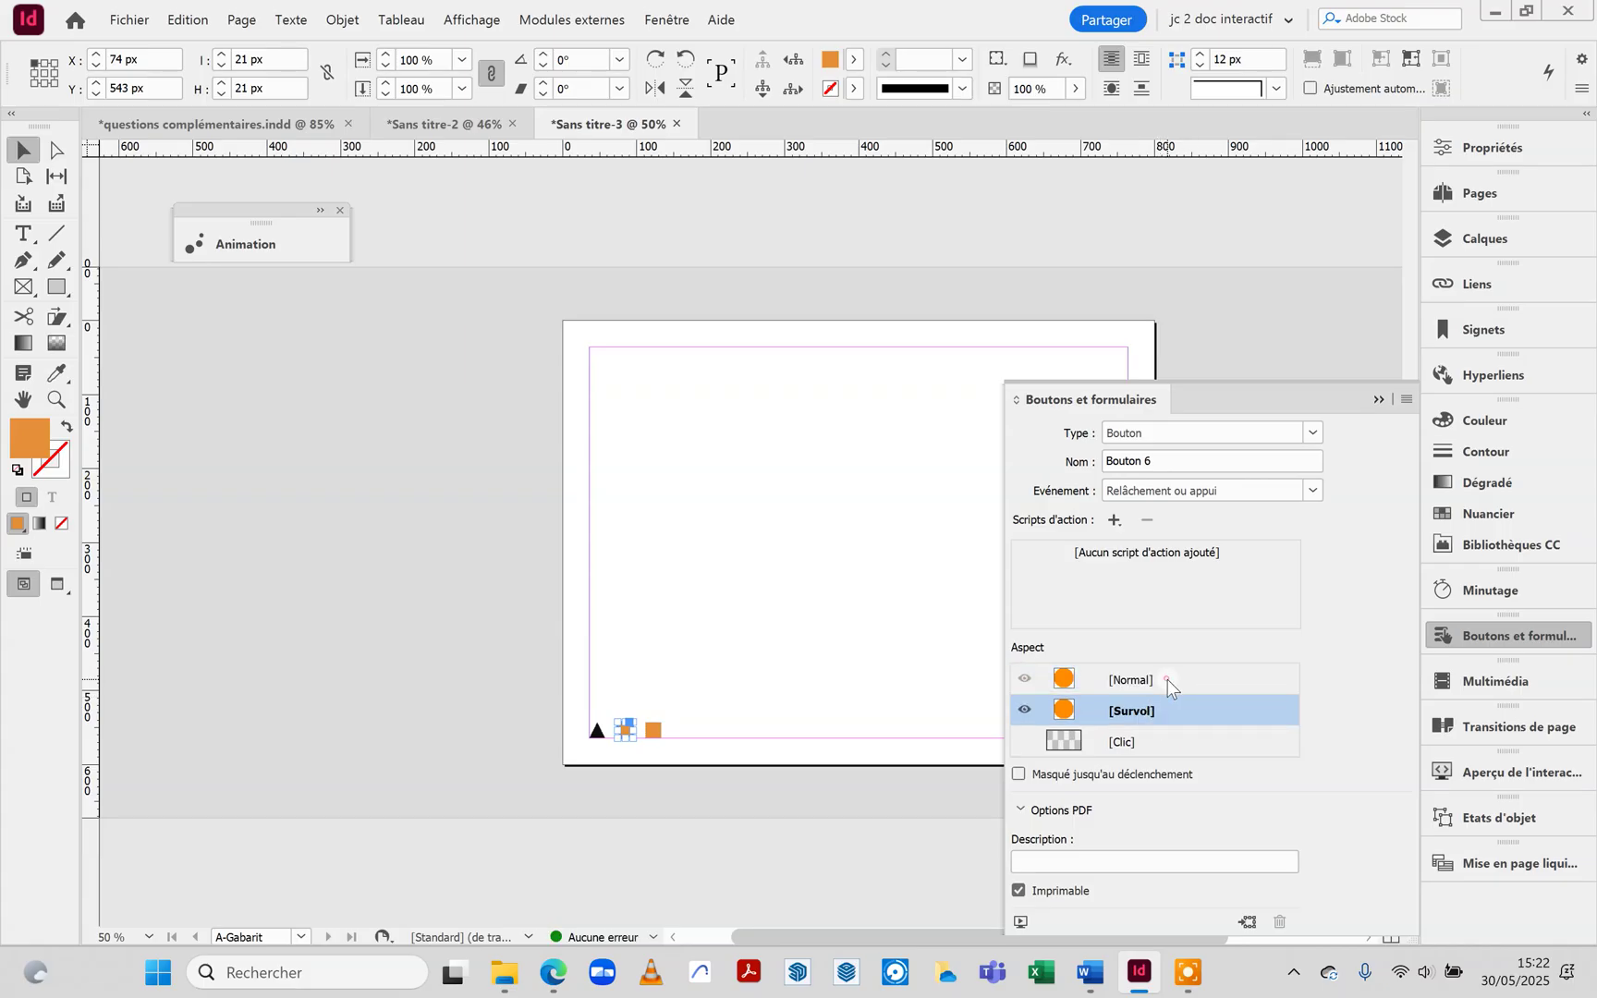
click(1169, 682)
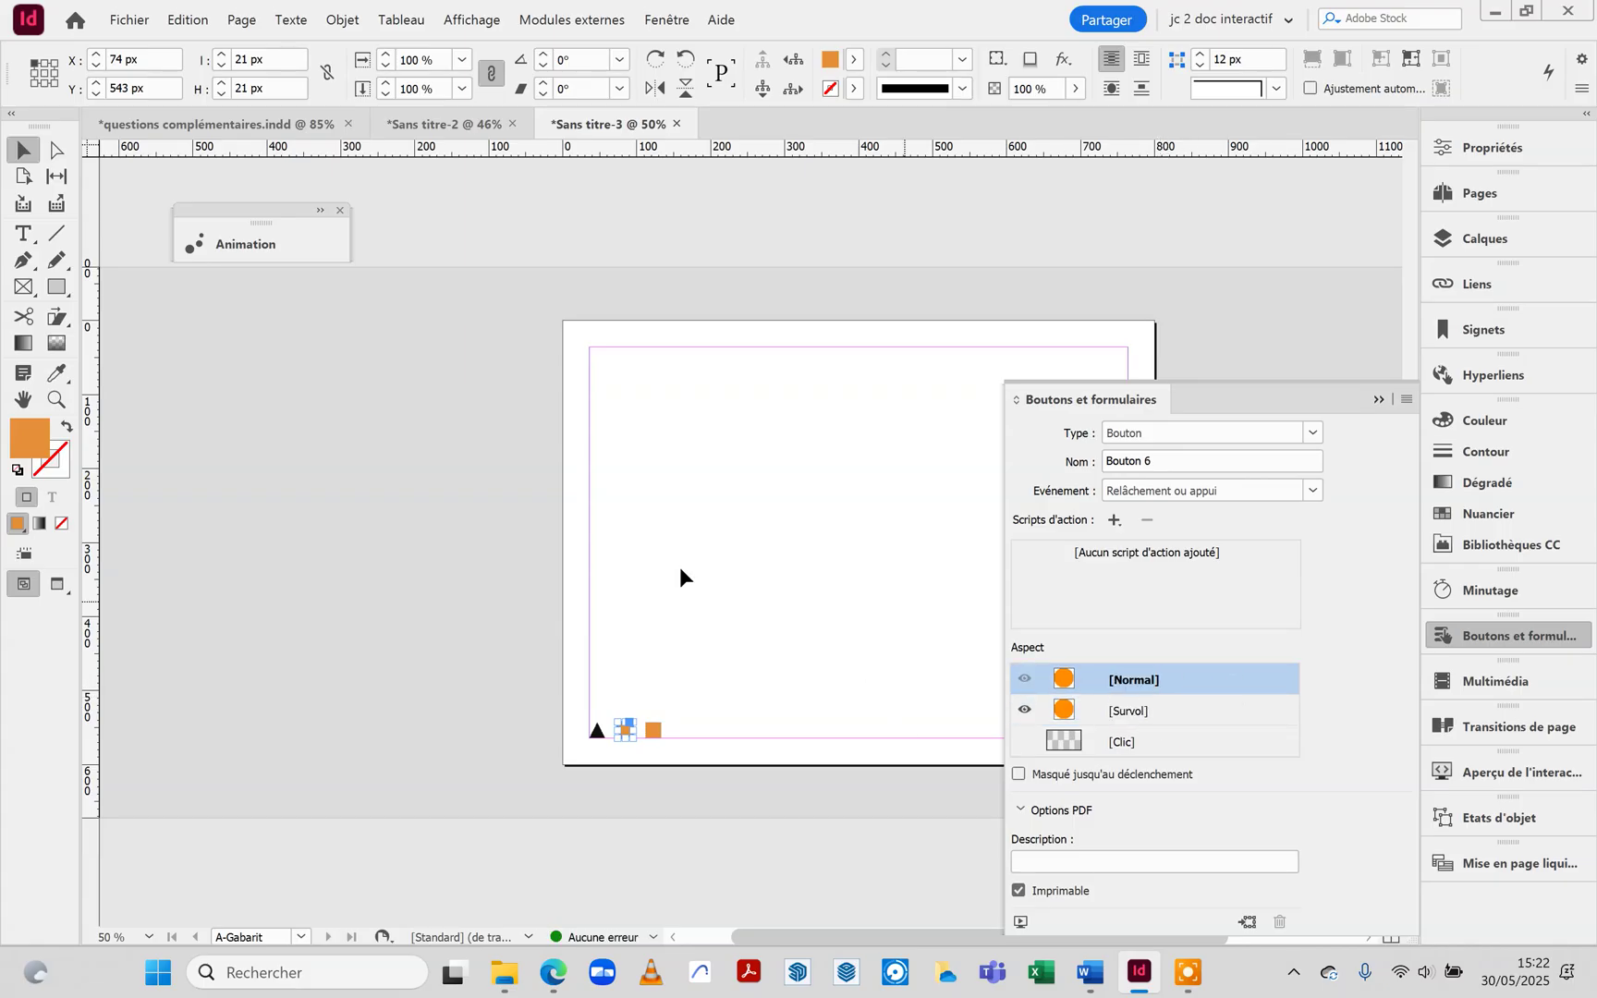
double_click(34, 434)
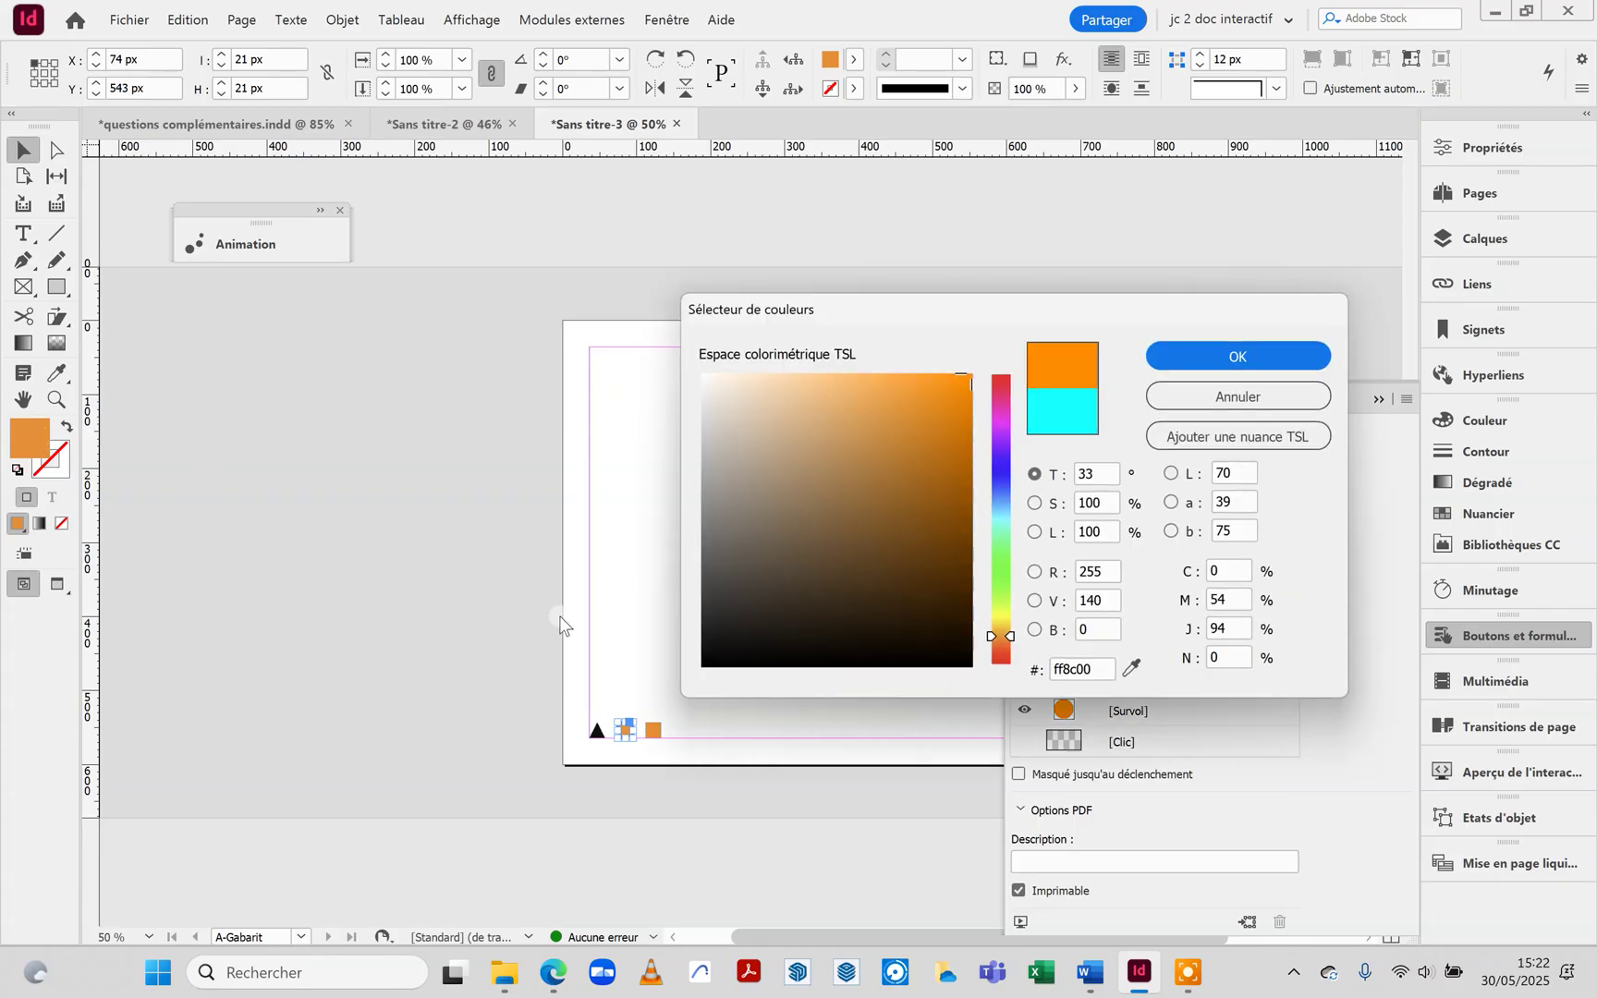
click(703, 666)
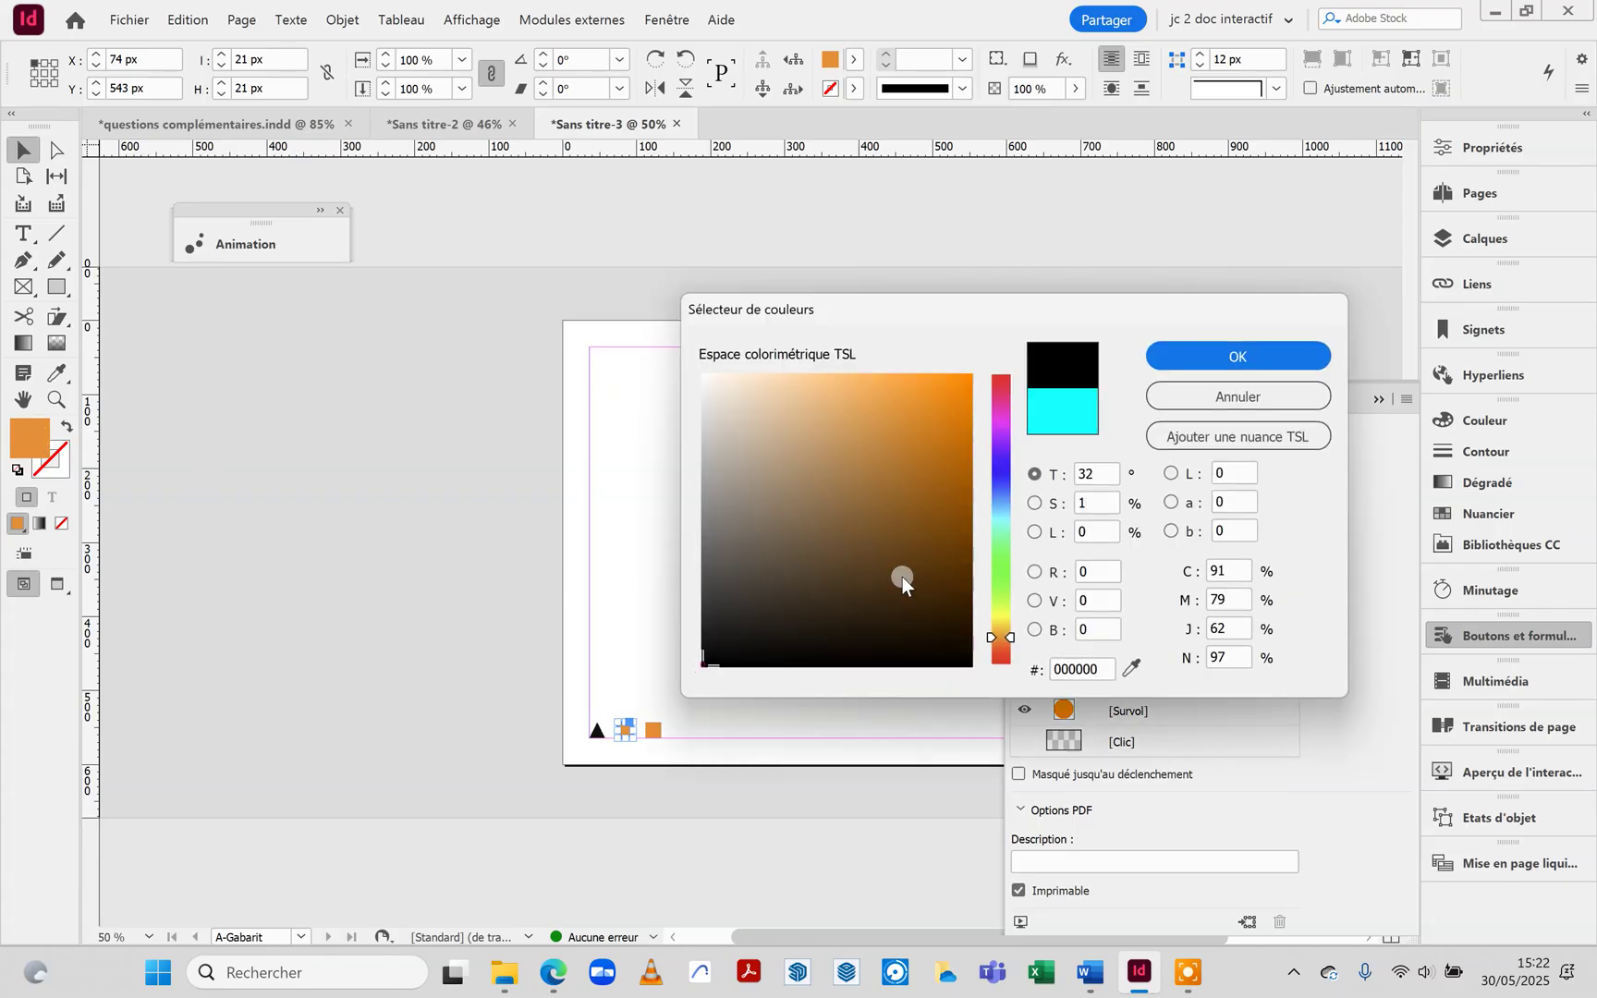
click(1235, 357)
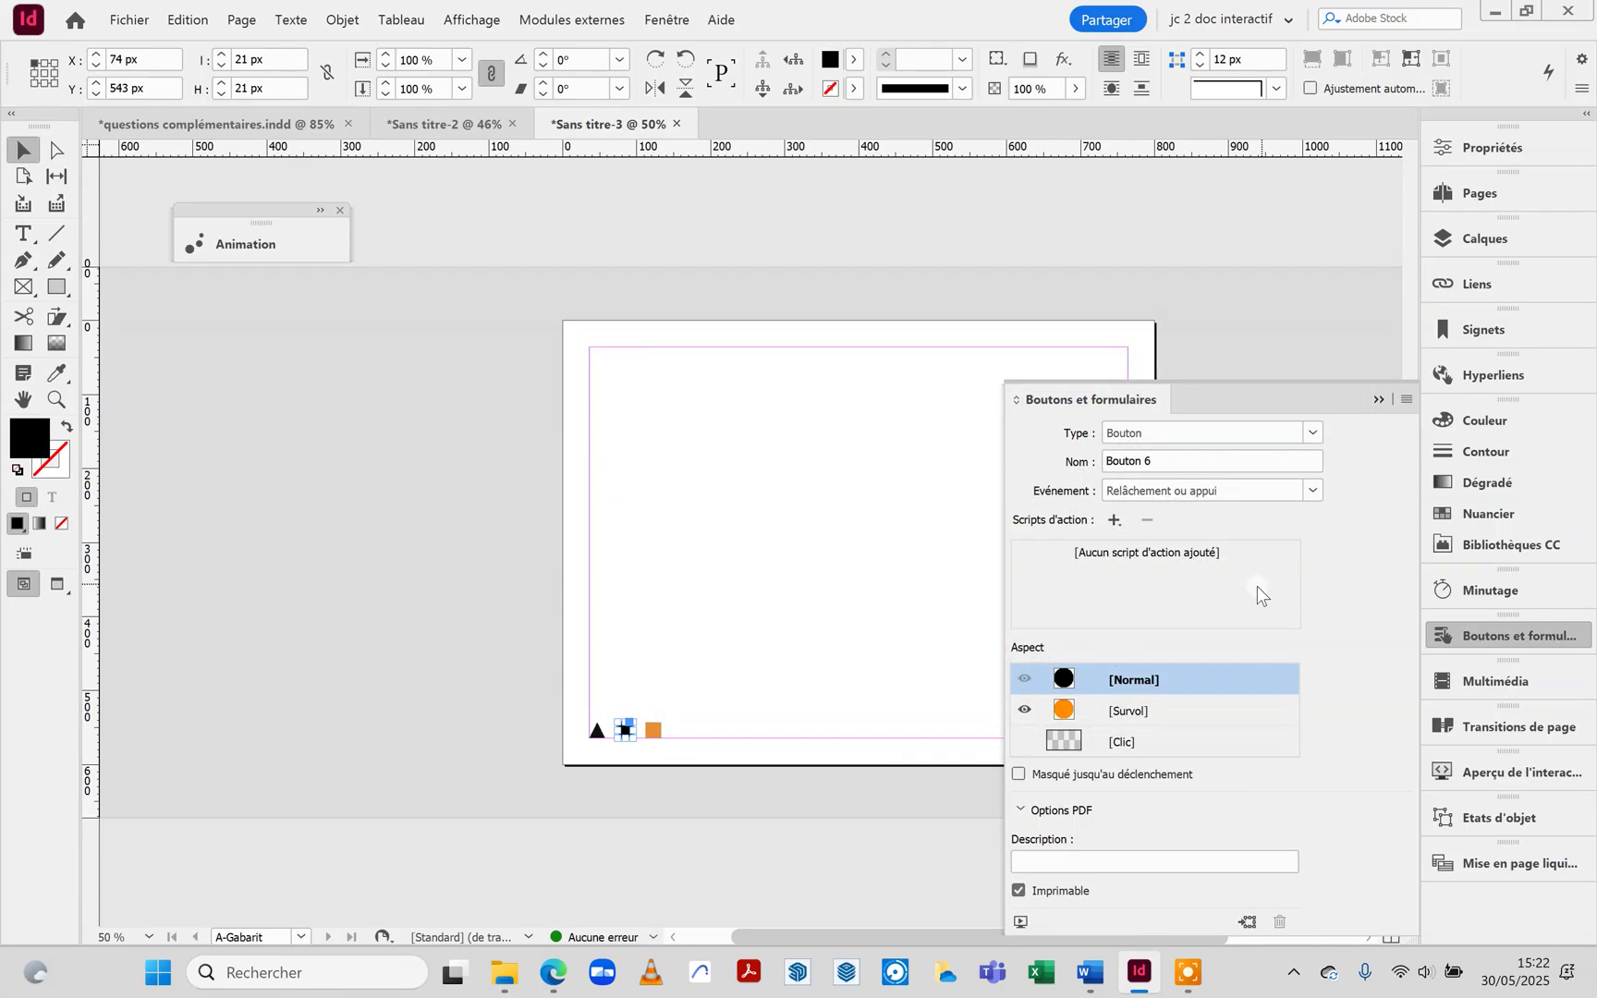
Add an Accéder à la cible action to the circle button with the destination cercle.
click(1115, 520)
click(1224, 396)
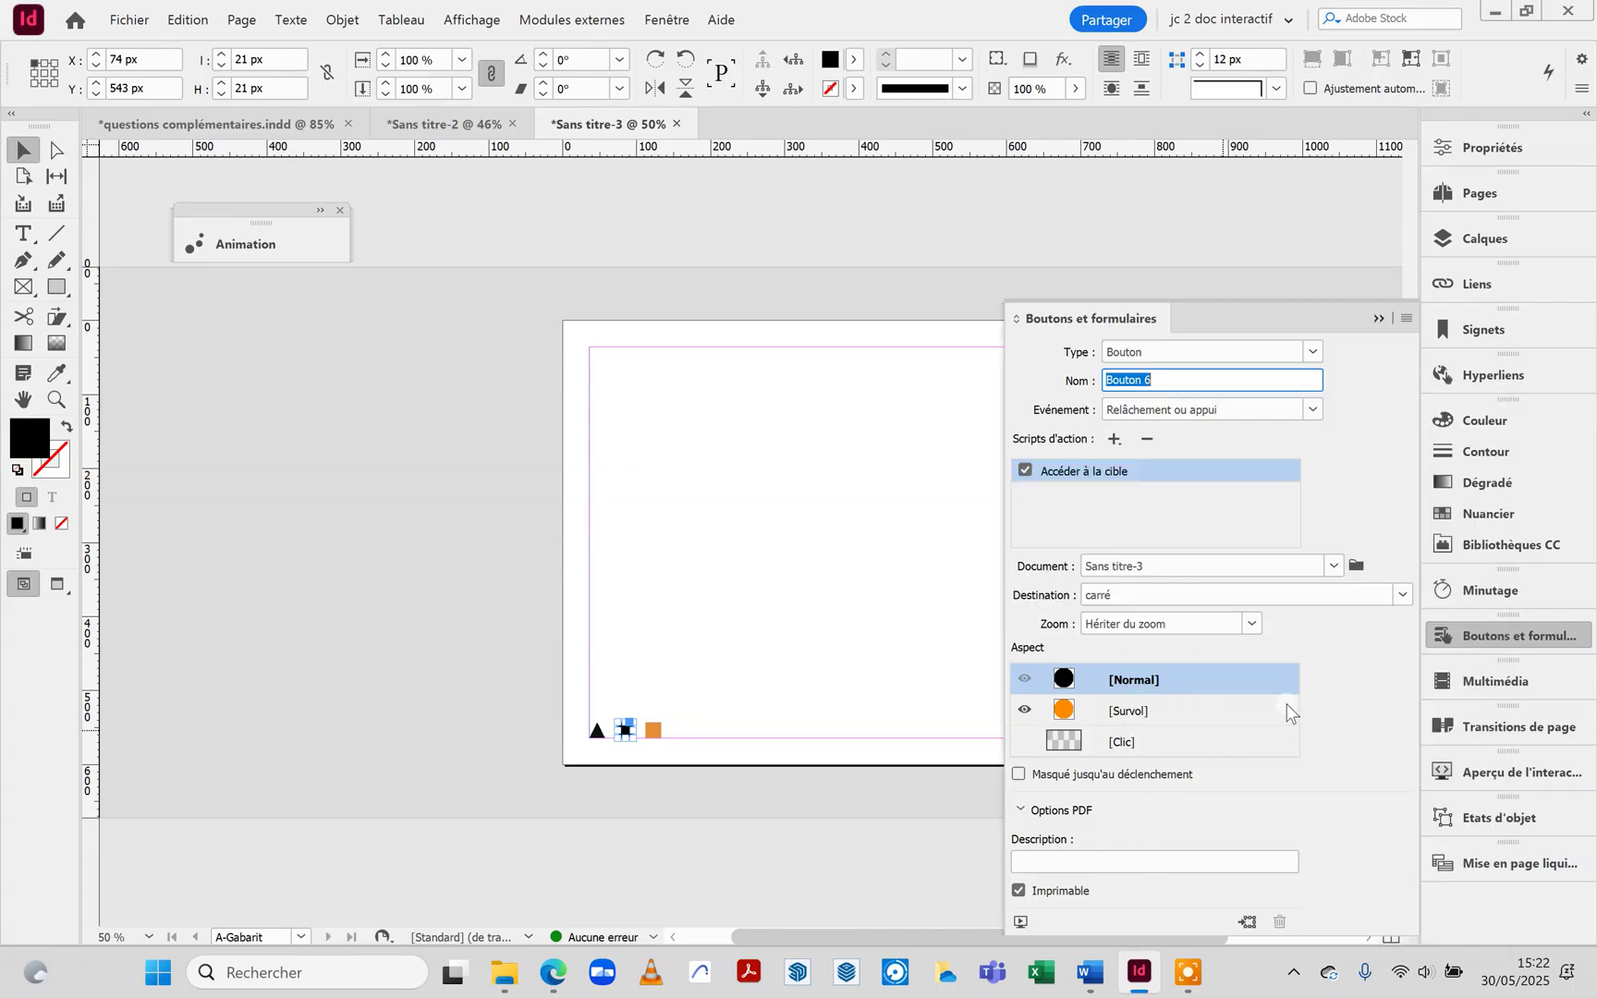
click(1400, 596)
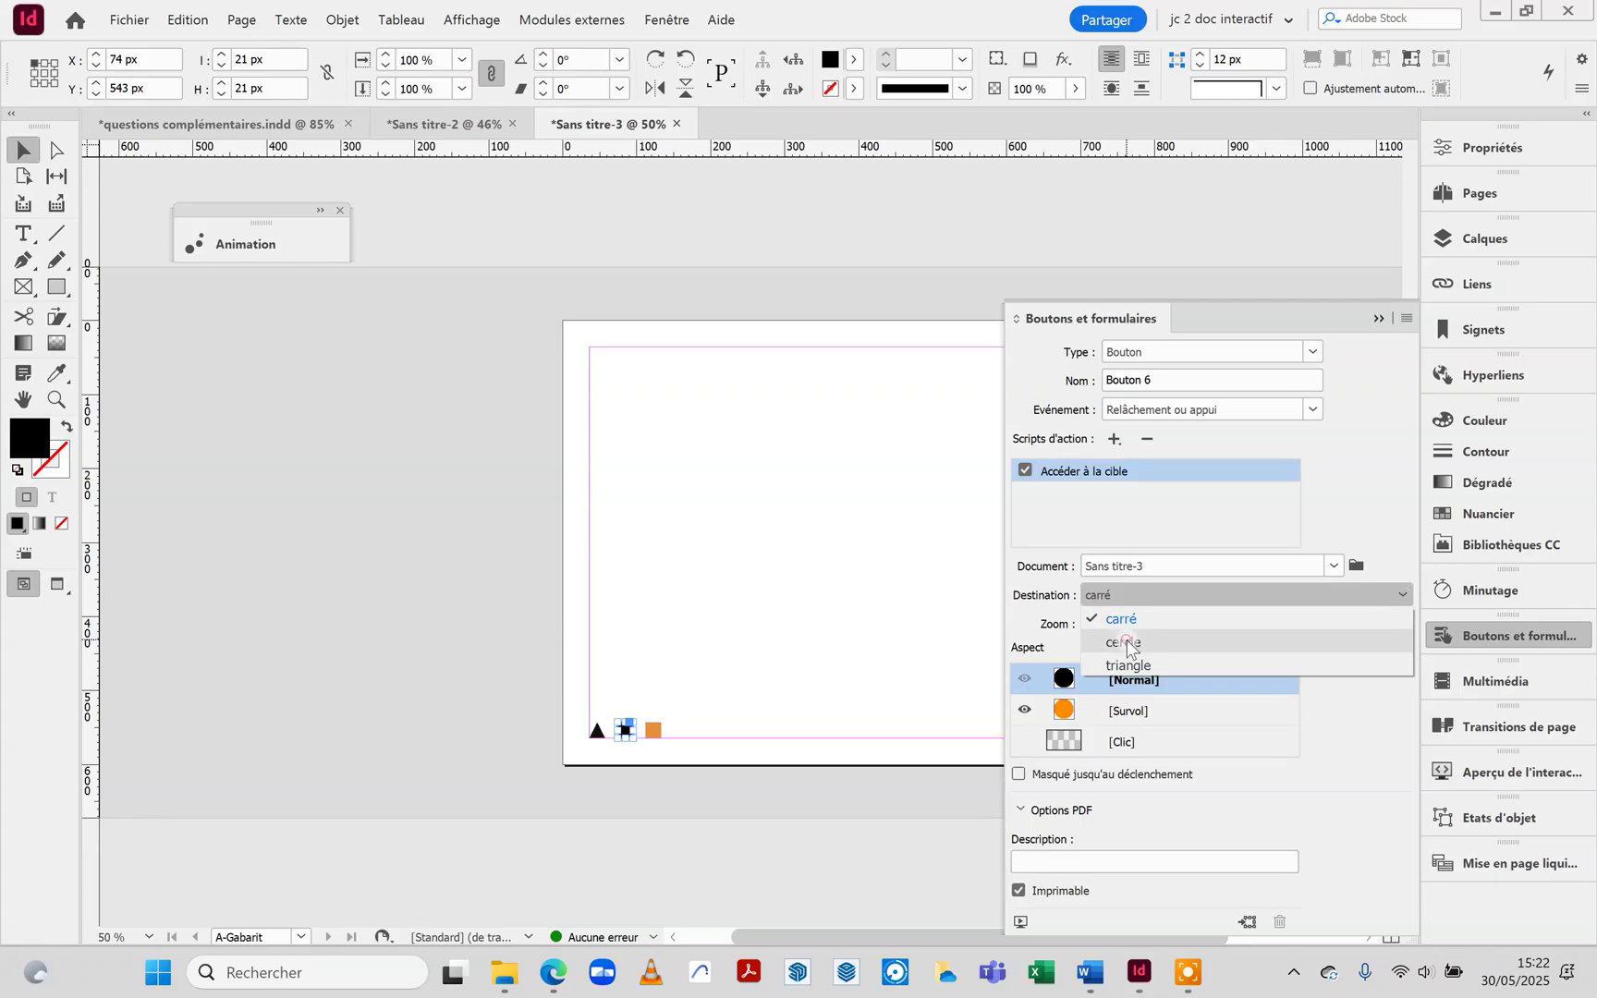
click(1288, 642)
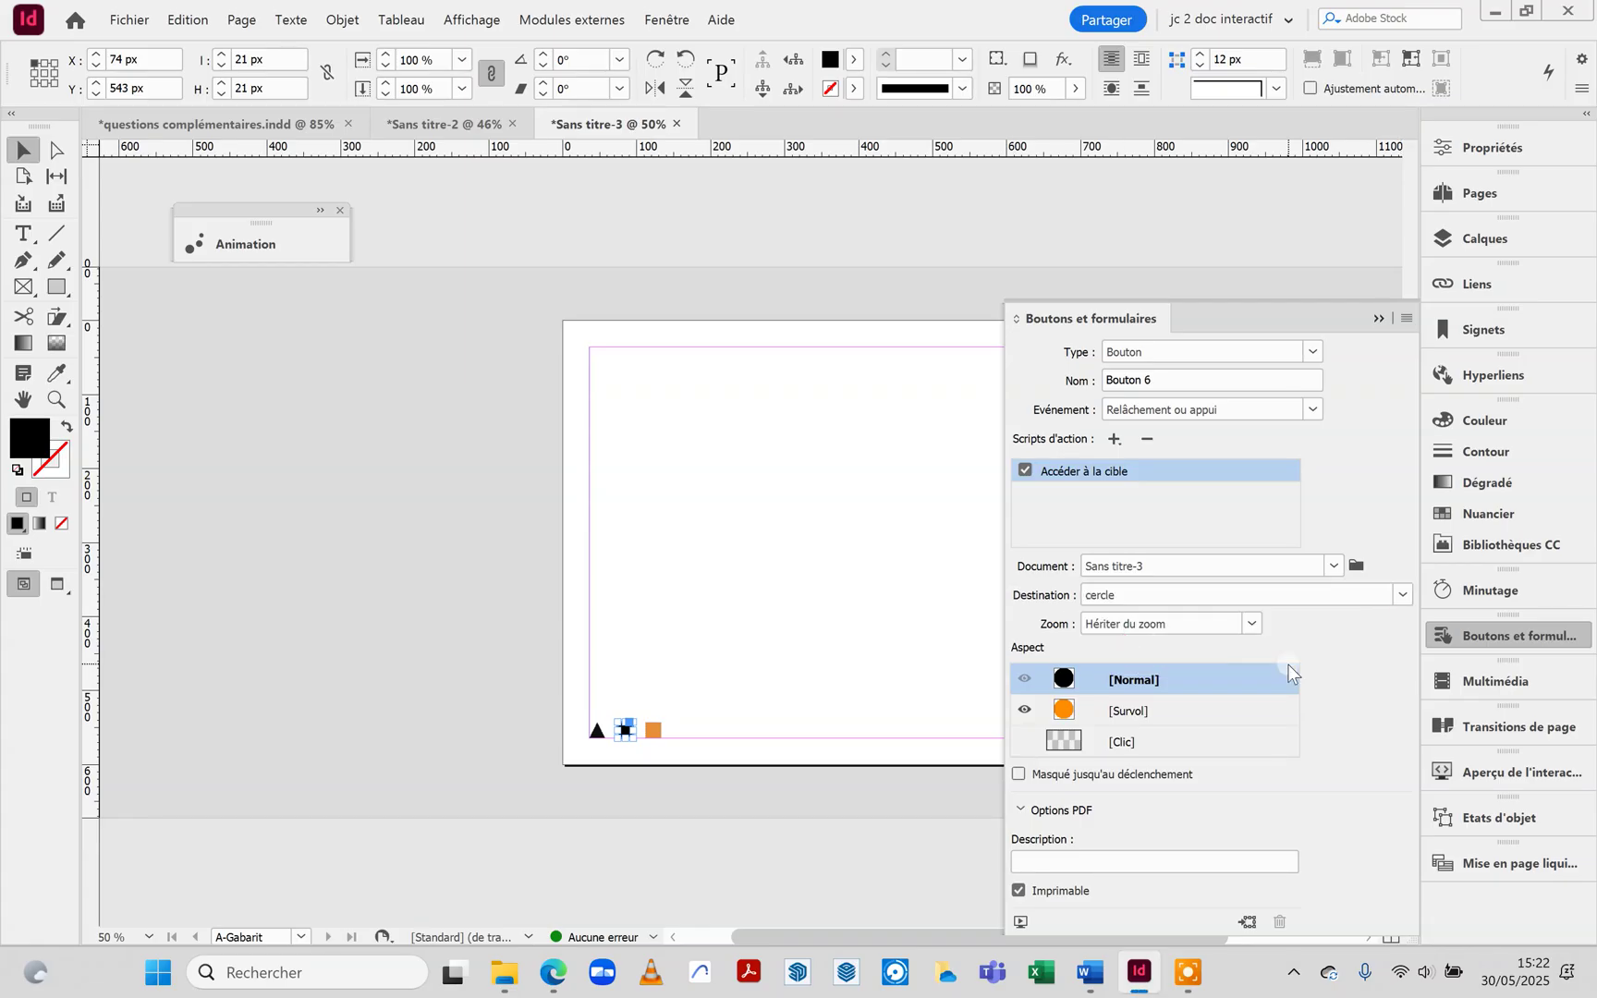
Convert the small orange square on the A-Gabarit parent page into an interactive element of type Bouton.
click(654, 729)
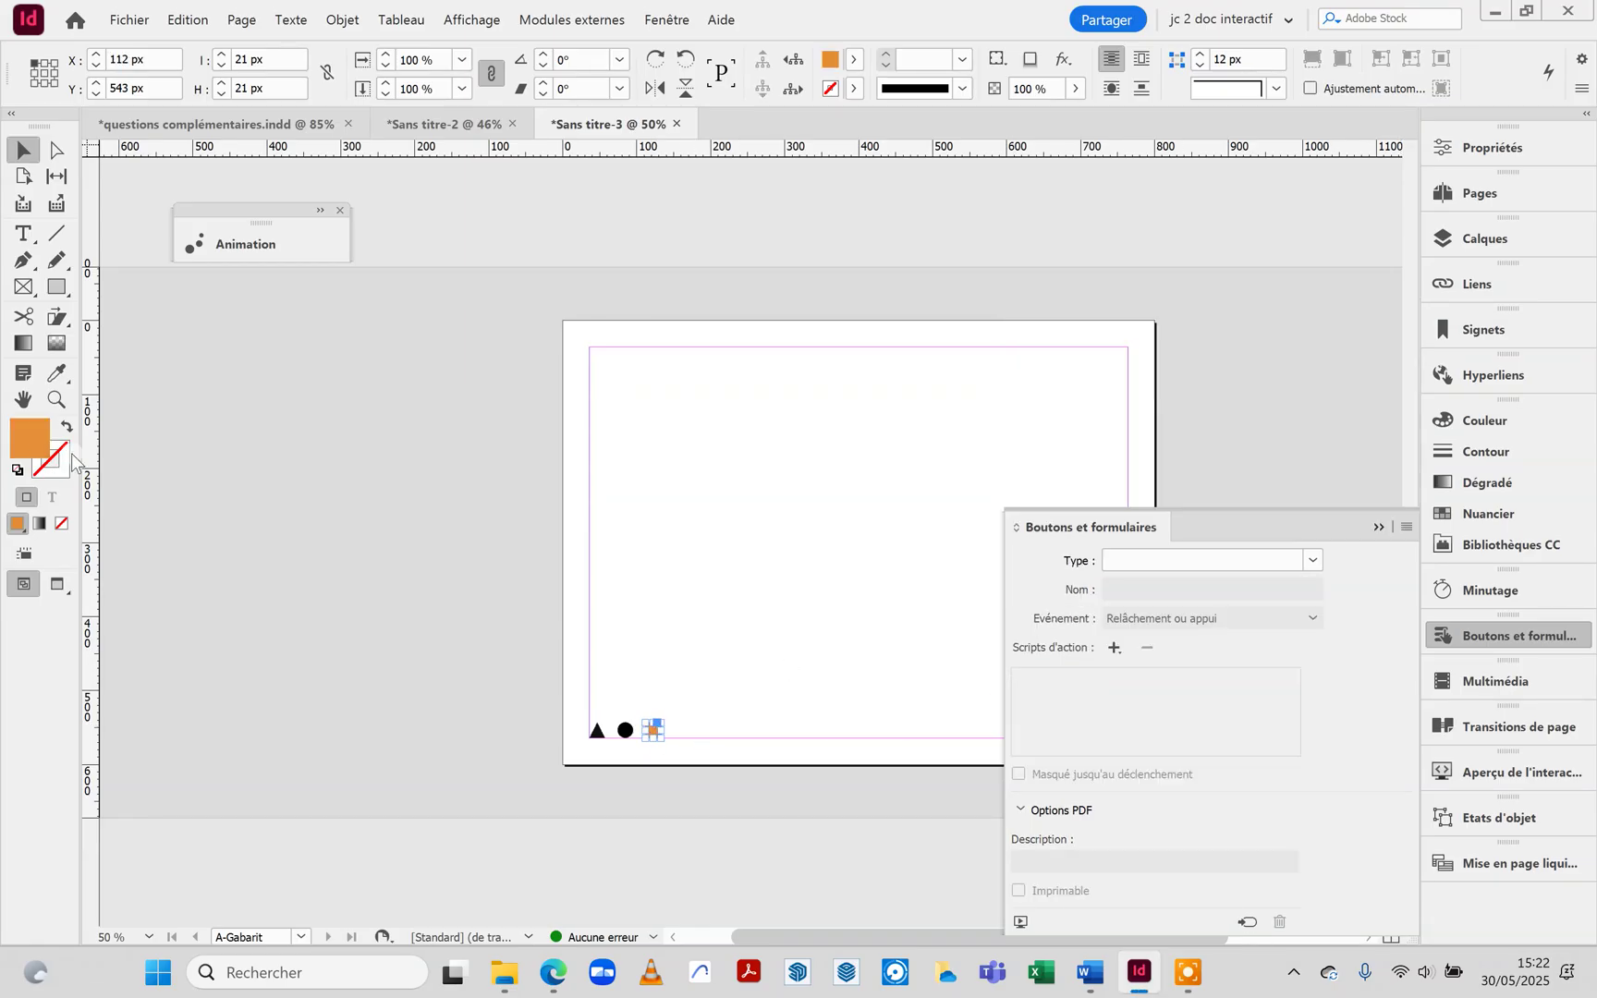
click(1312, 560)
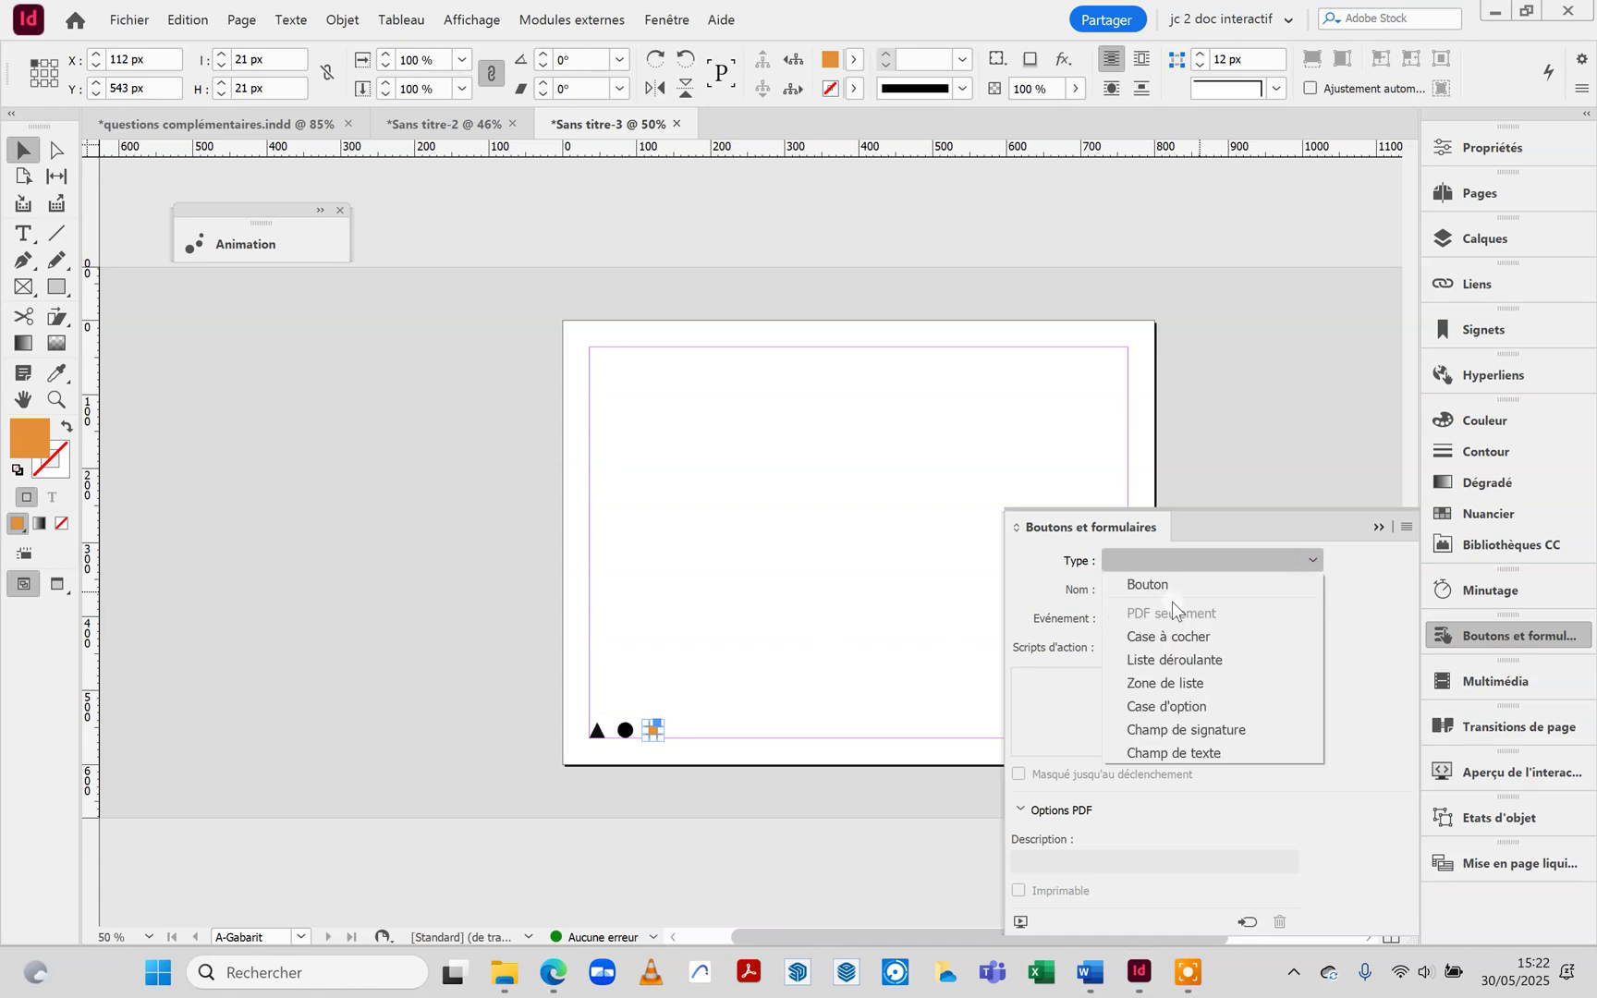
click(1147, 584)
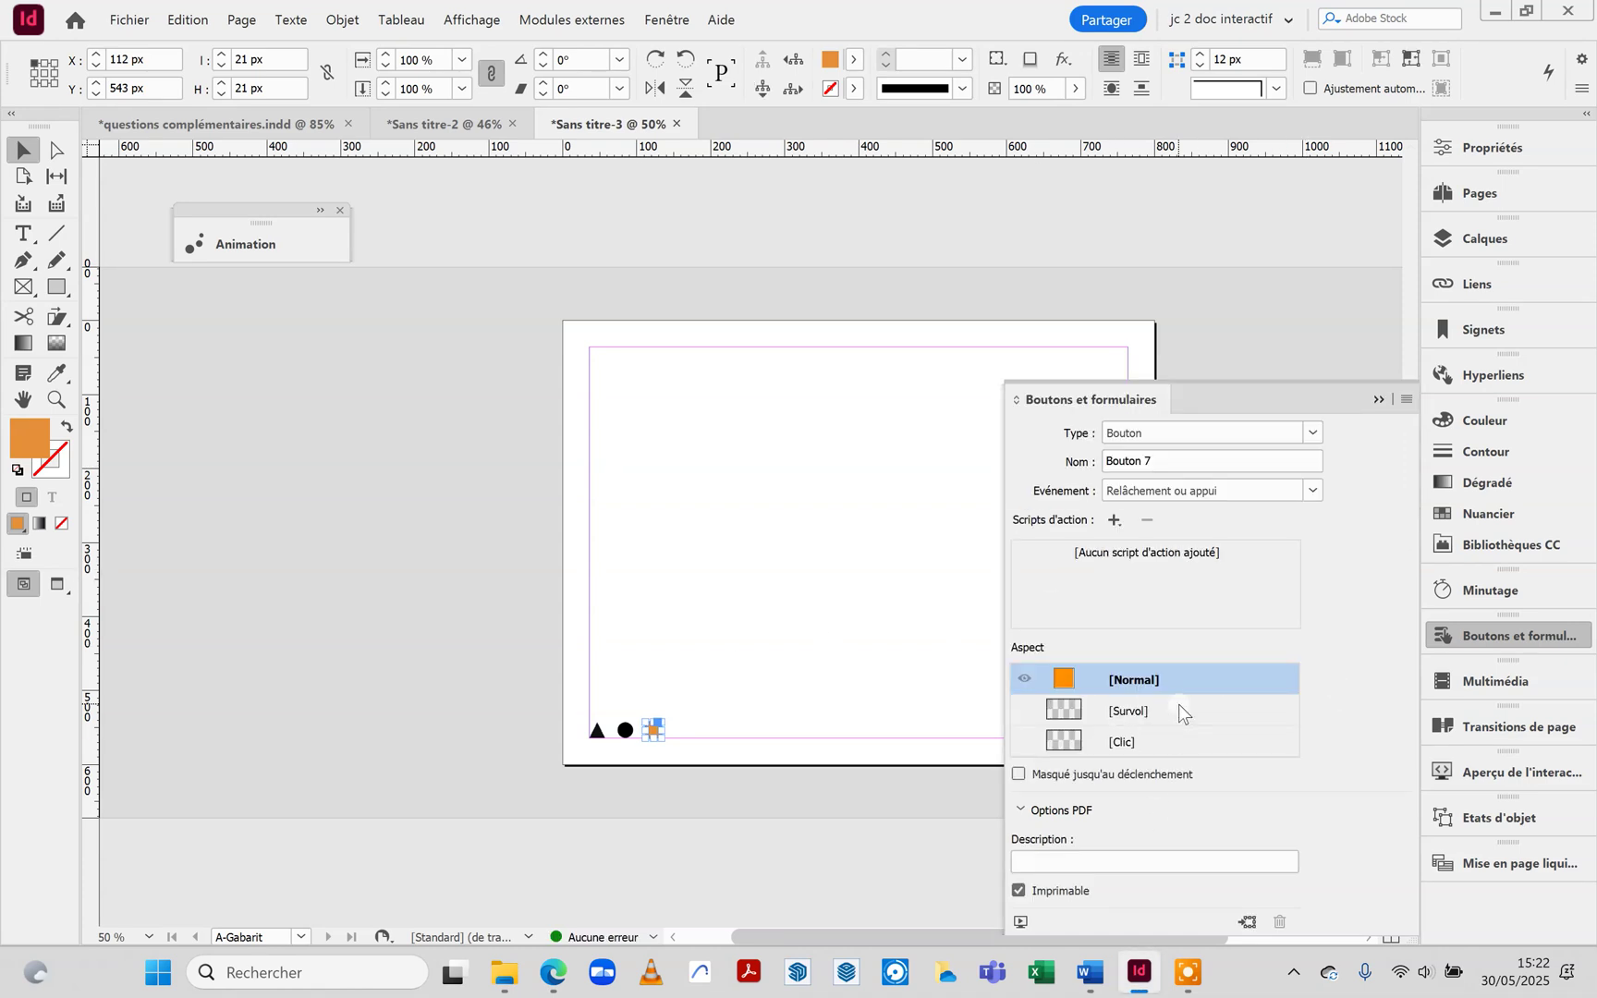
Activate the square button's [Survol] appearance with its orange fill and set the [Normal] appearance's fill to near-black, 040404.
click(1176, 710)
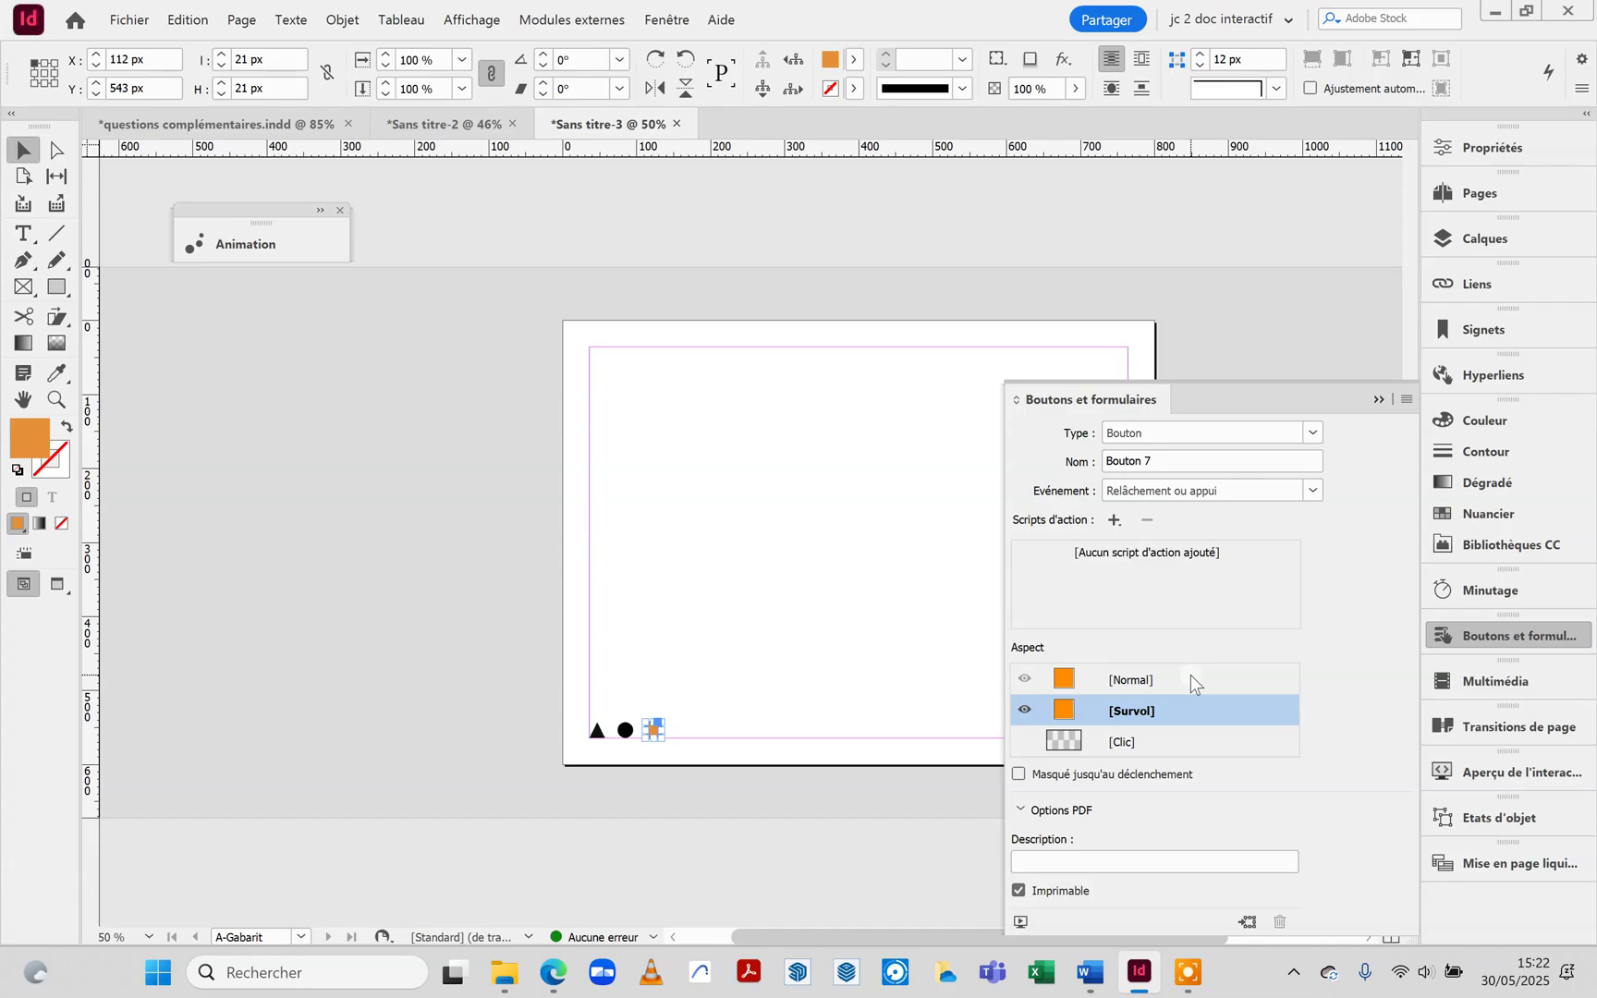
click(1191, 682)
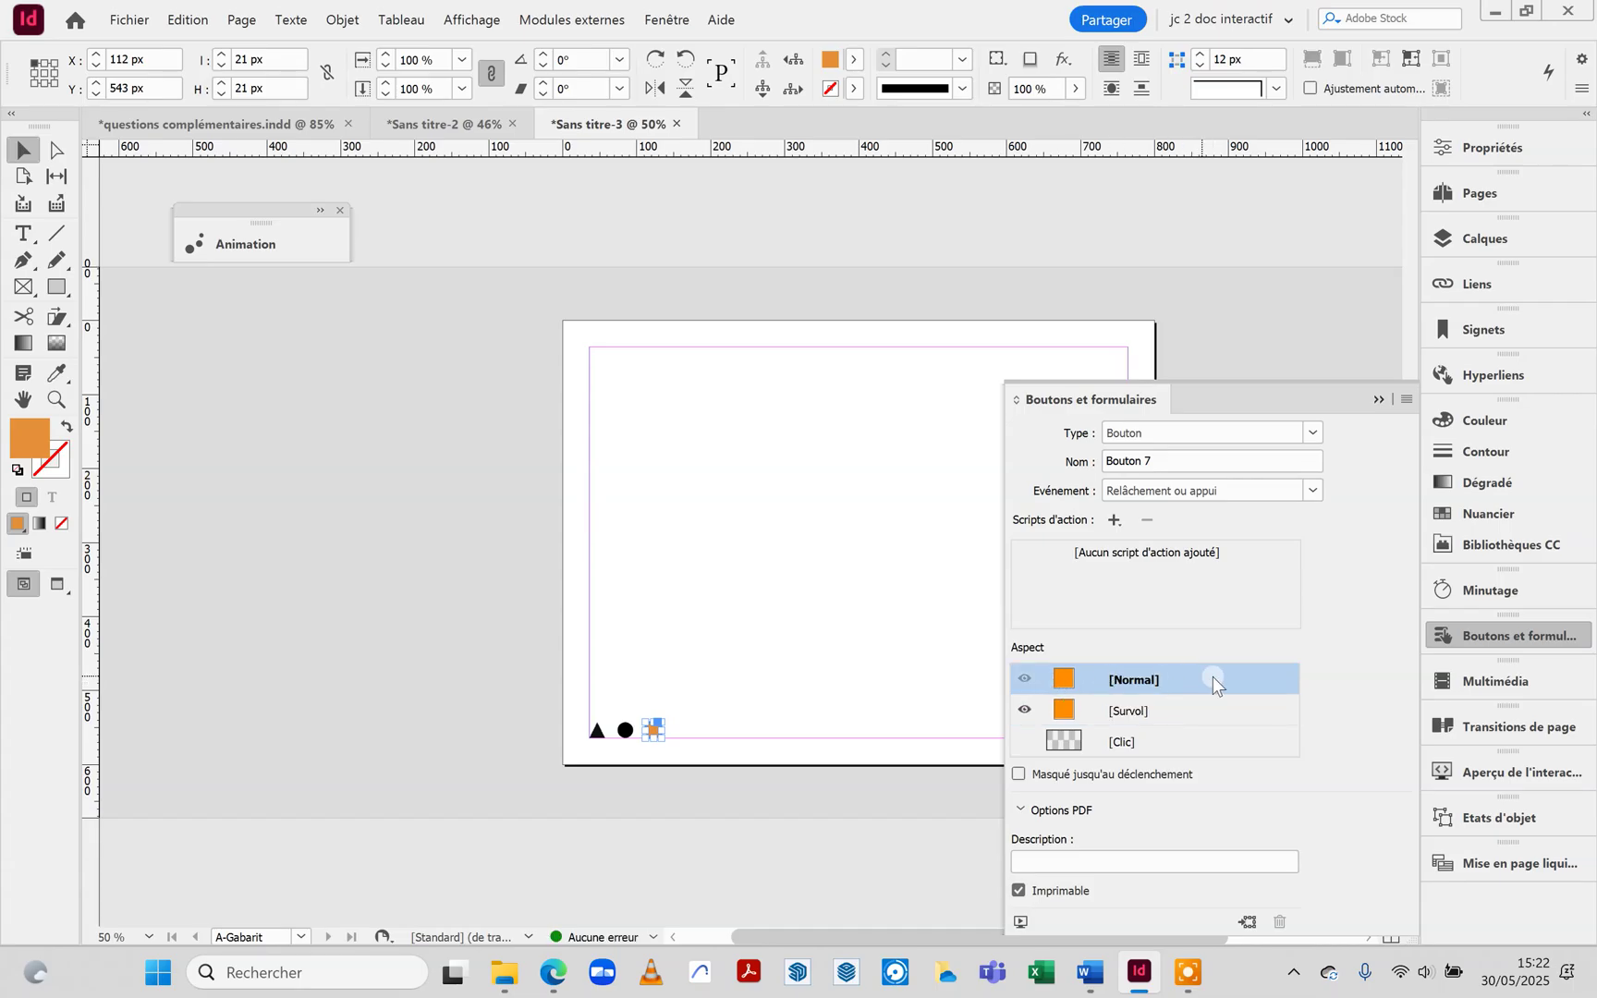
click(29, 437)
drag(762, 642, 708, 657)
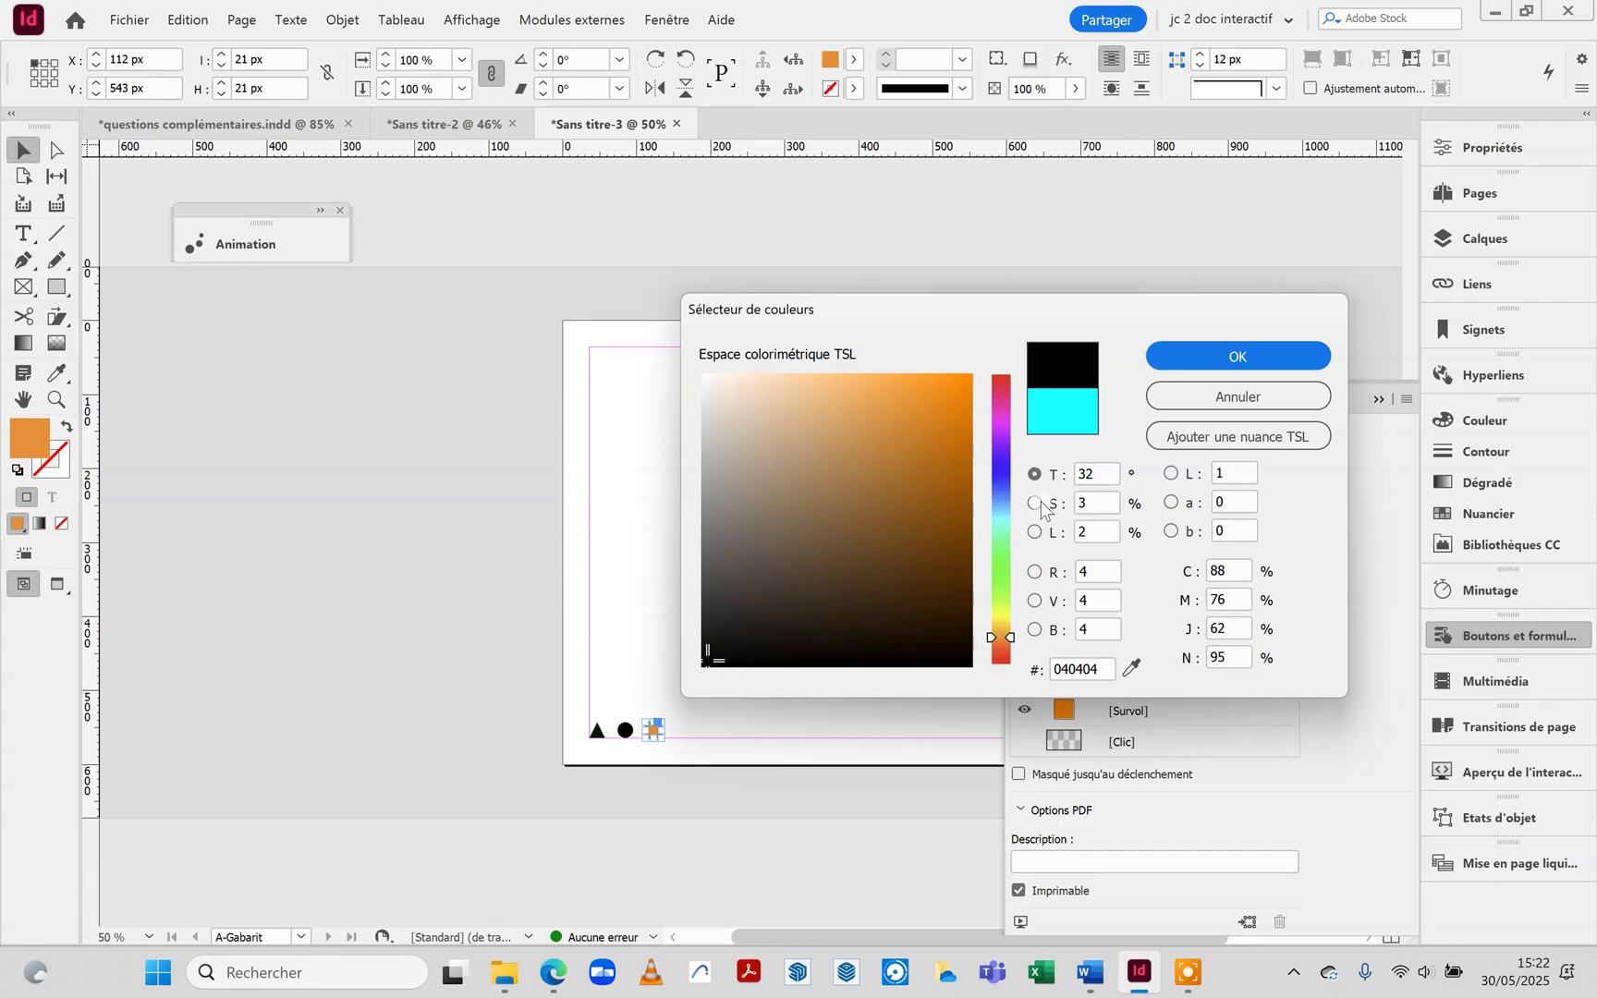
click(1232, 356)
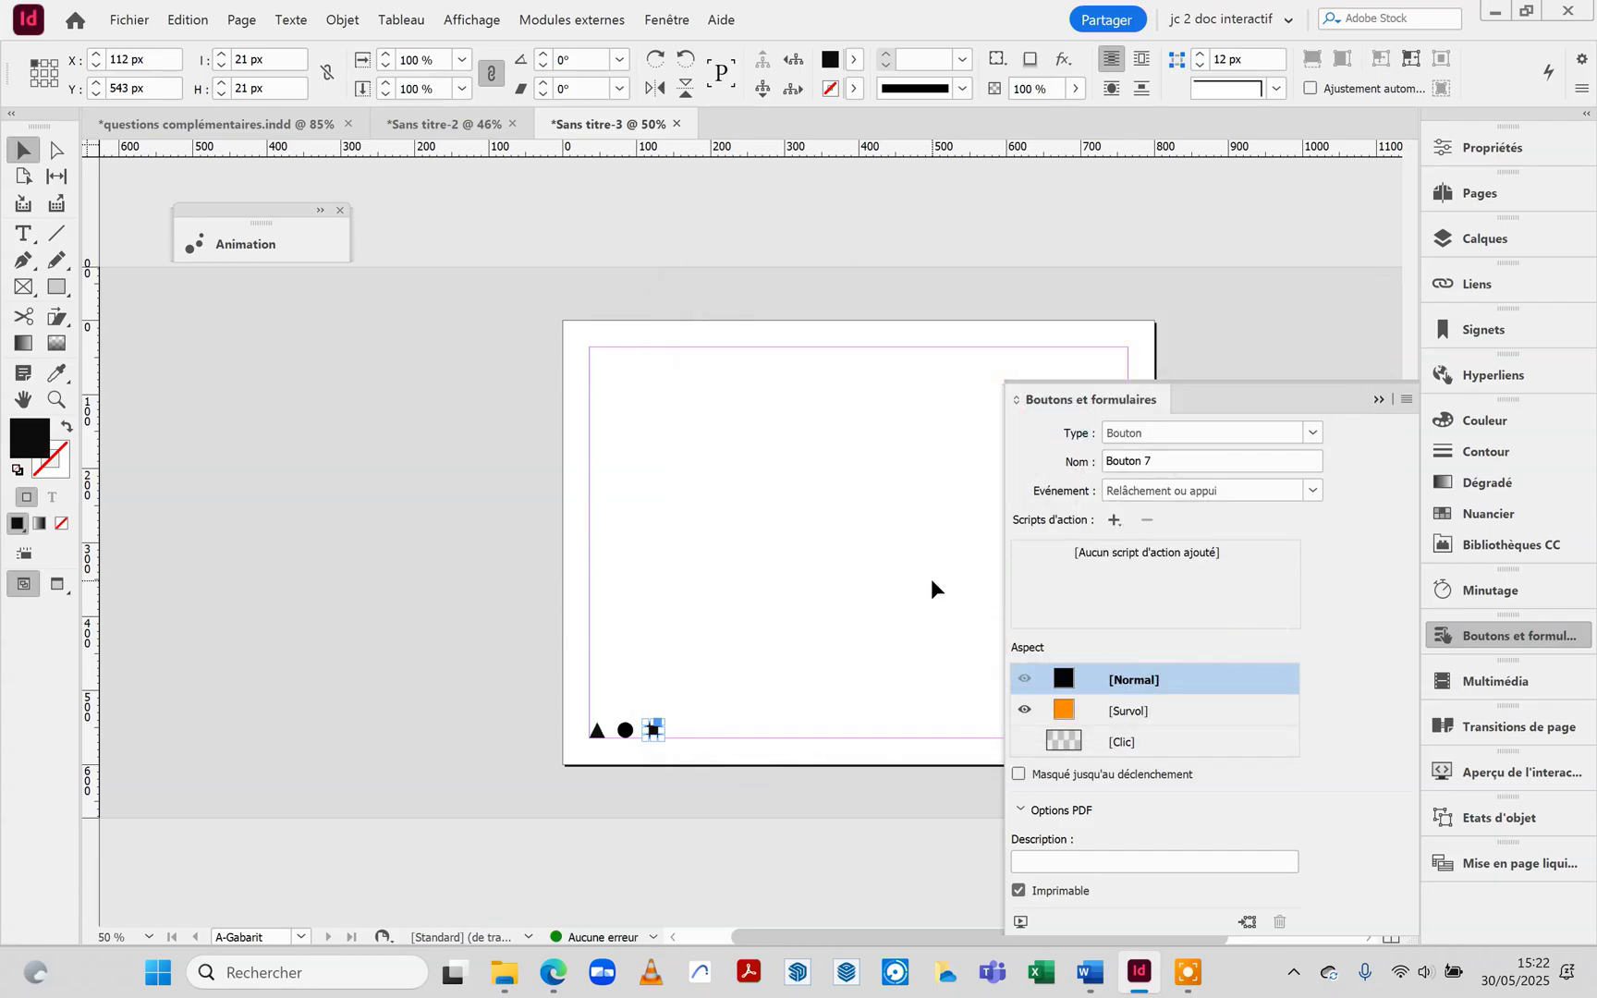
click(932, 580)
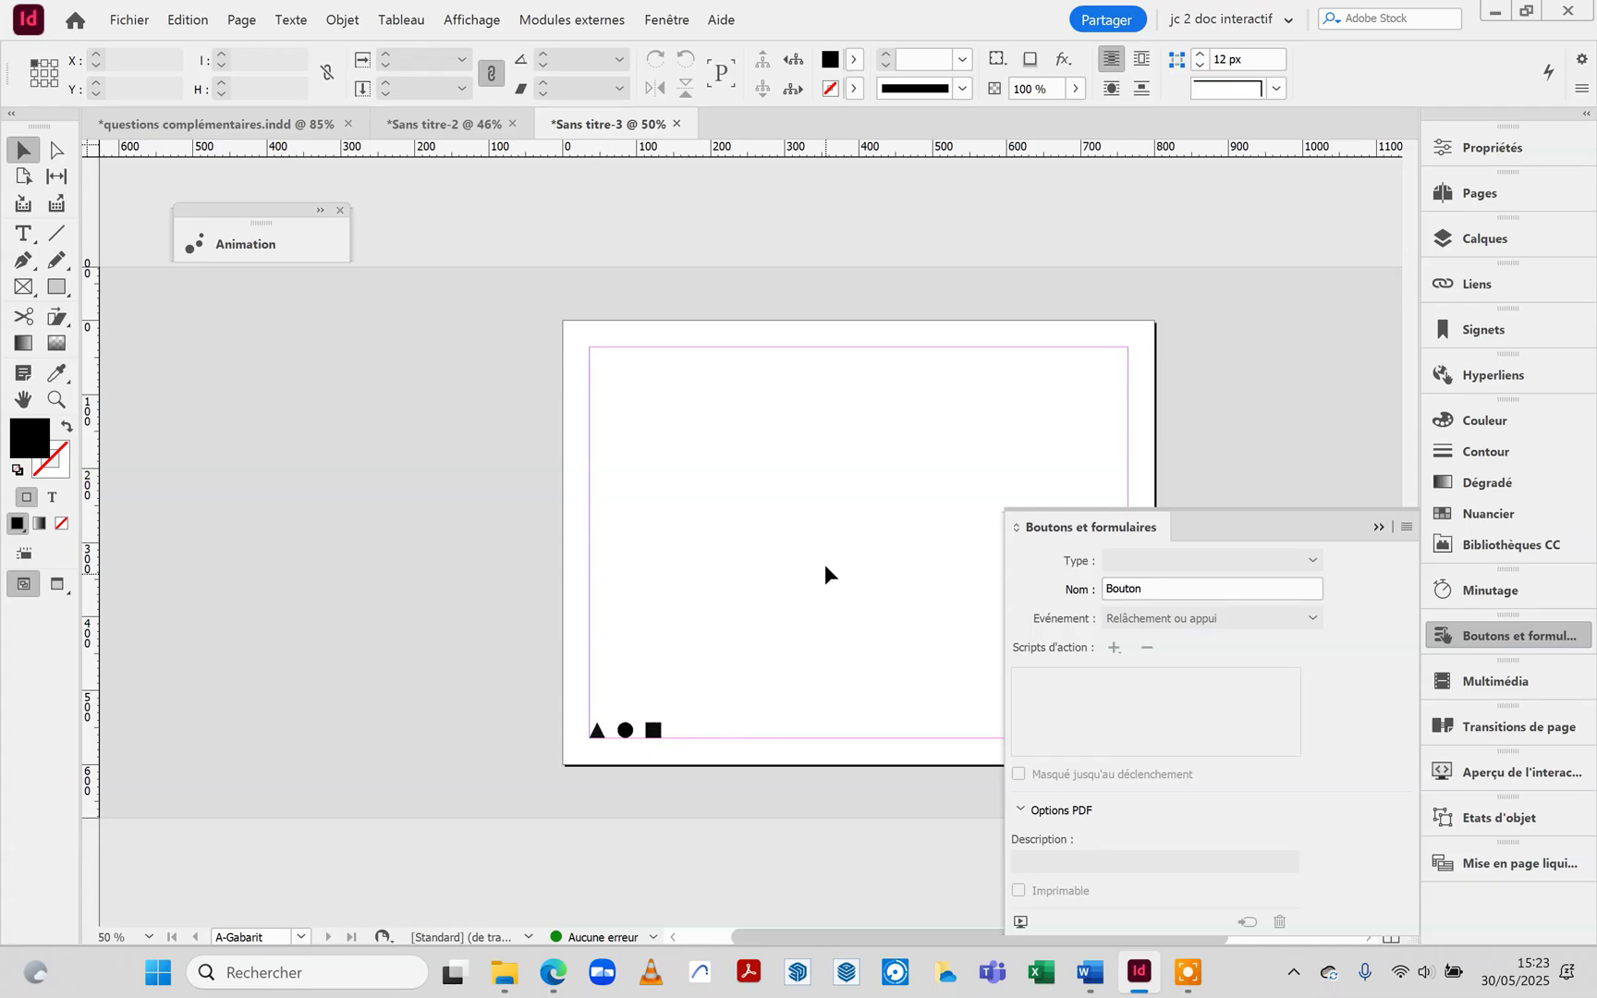
Apply the A-Gabarit parent page to page 2 of the document.
click(1501, 191)
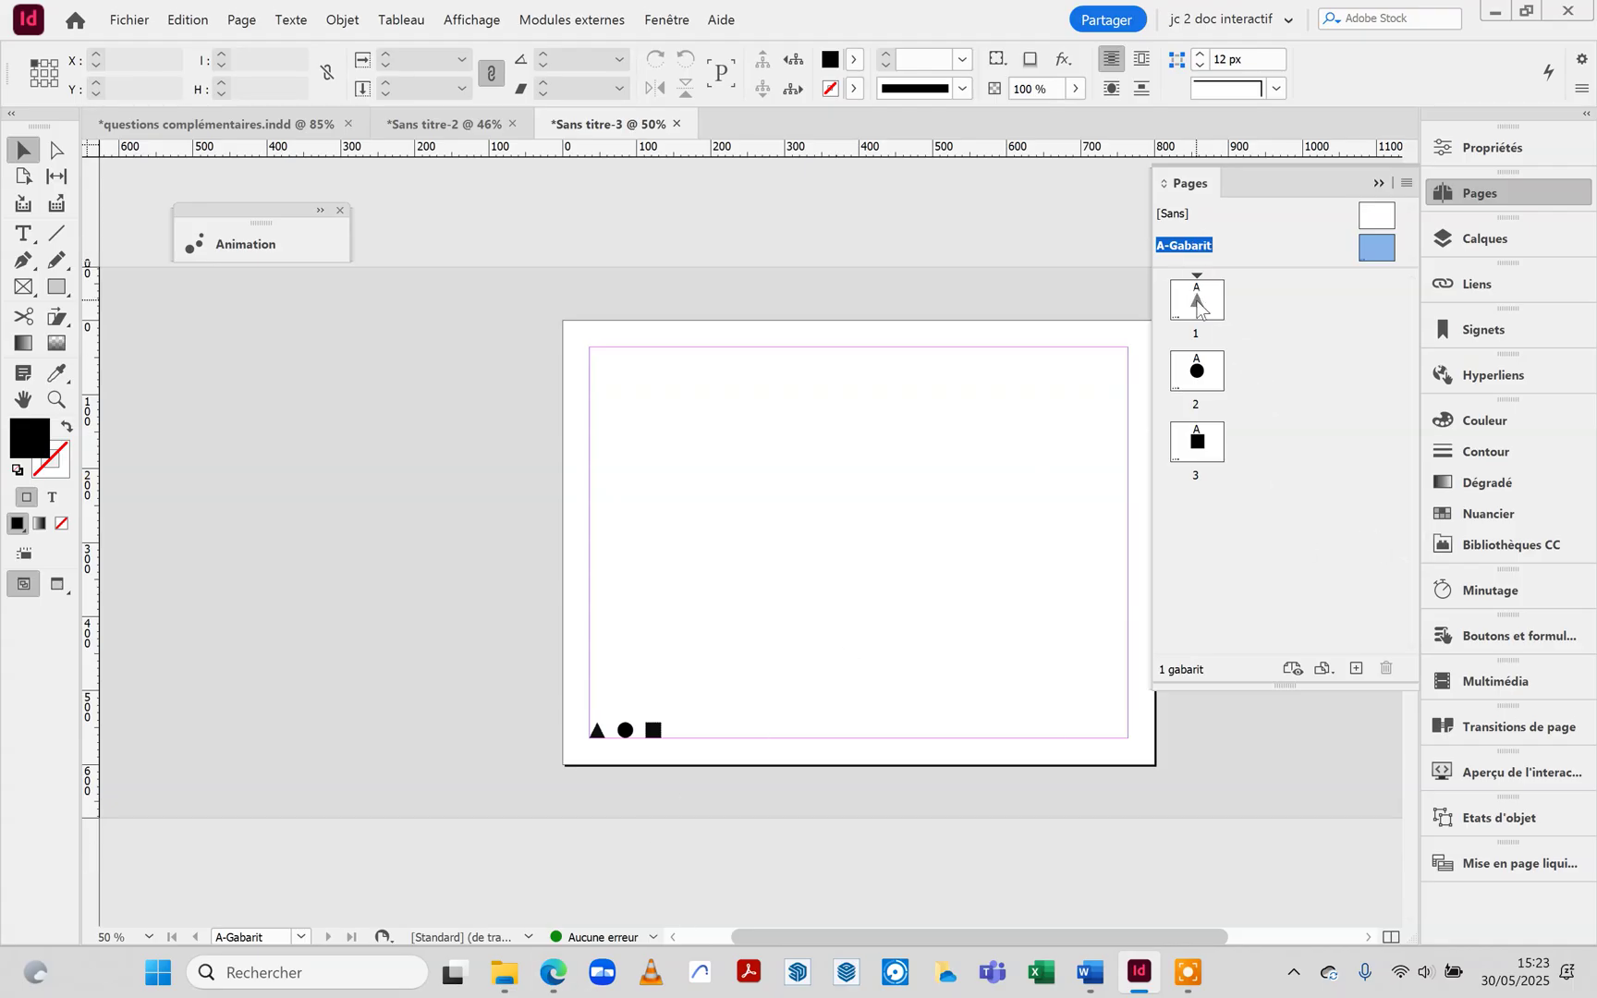
drag(1193, 245, 1195, 367)
click(1189, 245)
mouse_move(1201, 245)
mouse_down()
mouse_move(1202, 368)
mouse_move(1201, 245)
mouse_up()
click(1318, 405)
Preview the document's interactivity with the three navigation buttons and close the preview.
click(1489, 773)
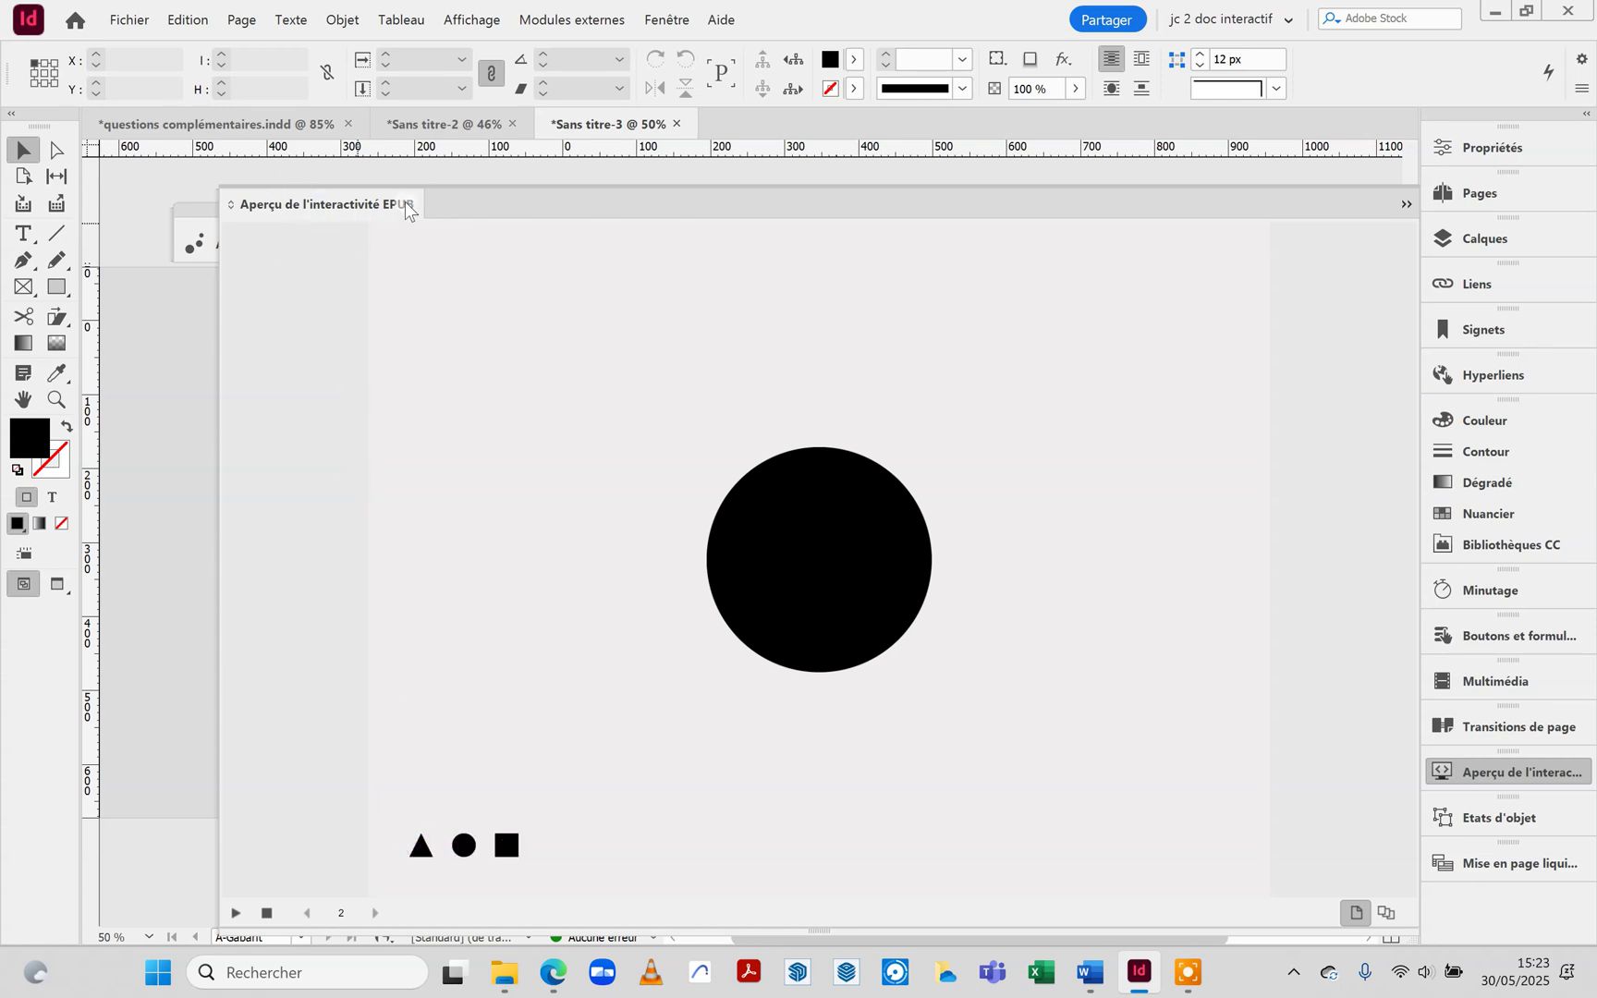
click(1405, 203)
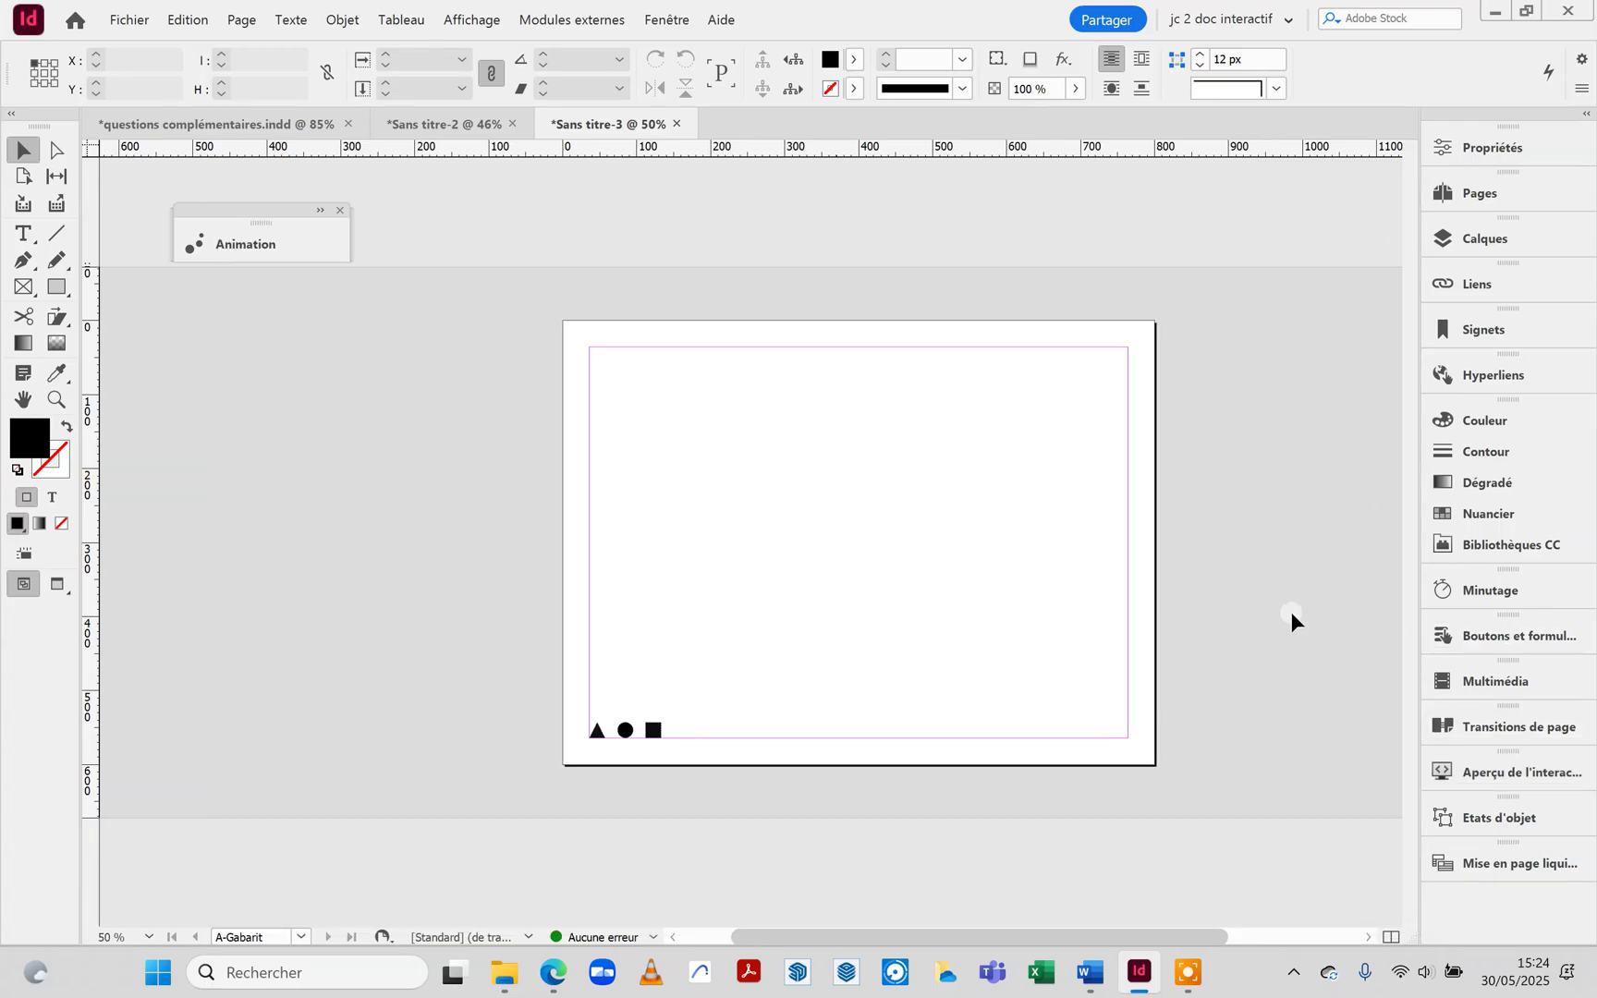
Export all pages as an interactive Adobe PDF named EX 01 NAVIGATION SIGNET.pdf in the DEMOS folder, replacing the existing file.
click(127, 19)
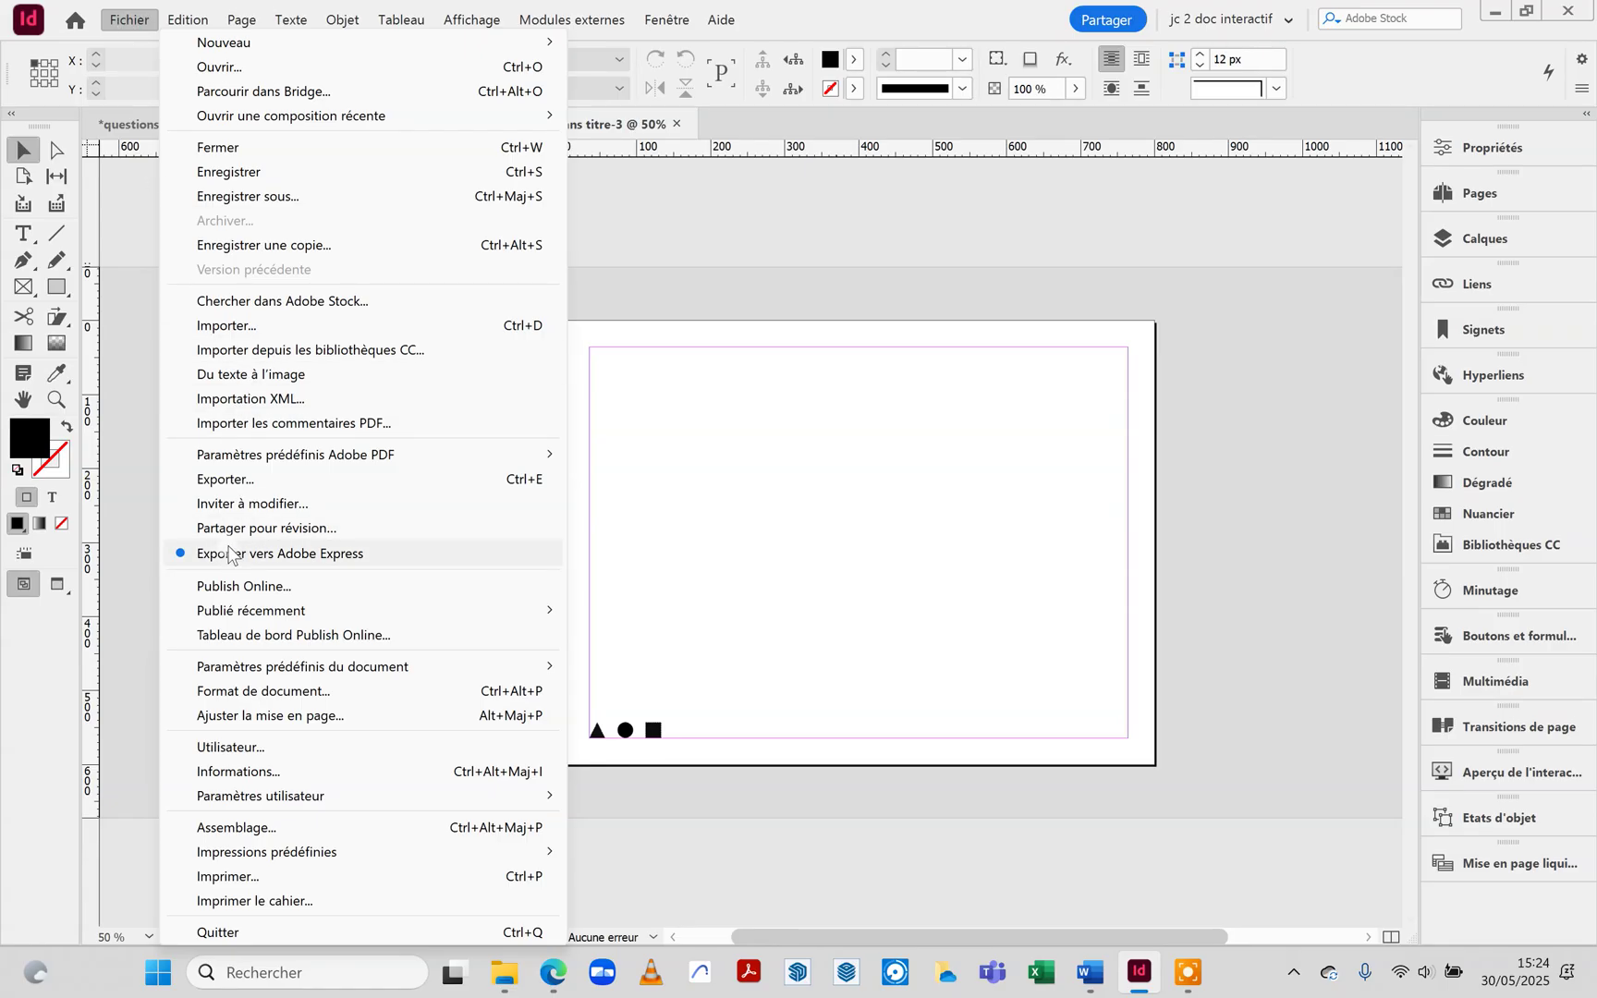
click(234, 480)
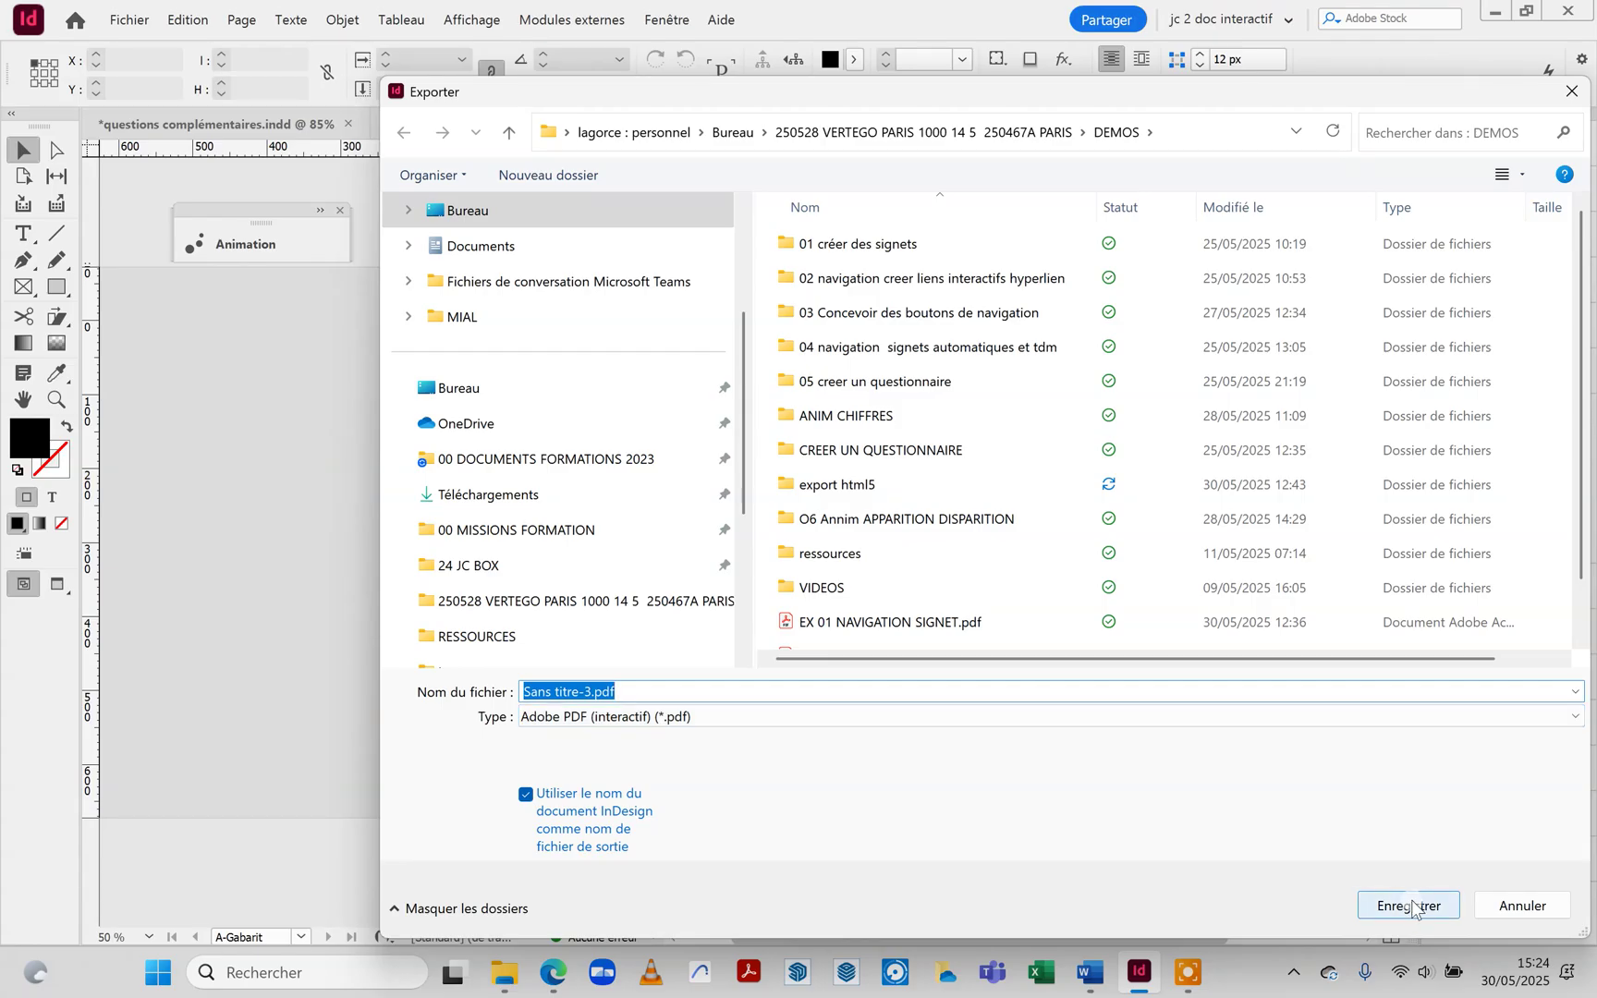
click(916, 619)
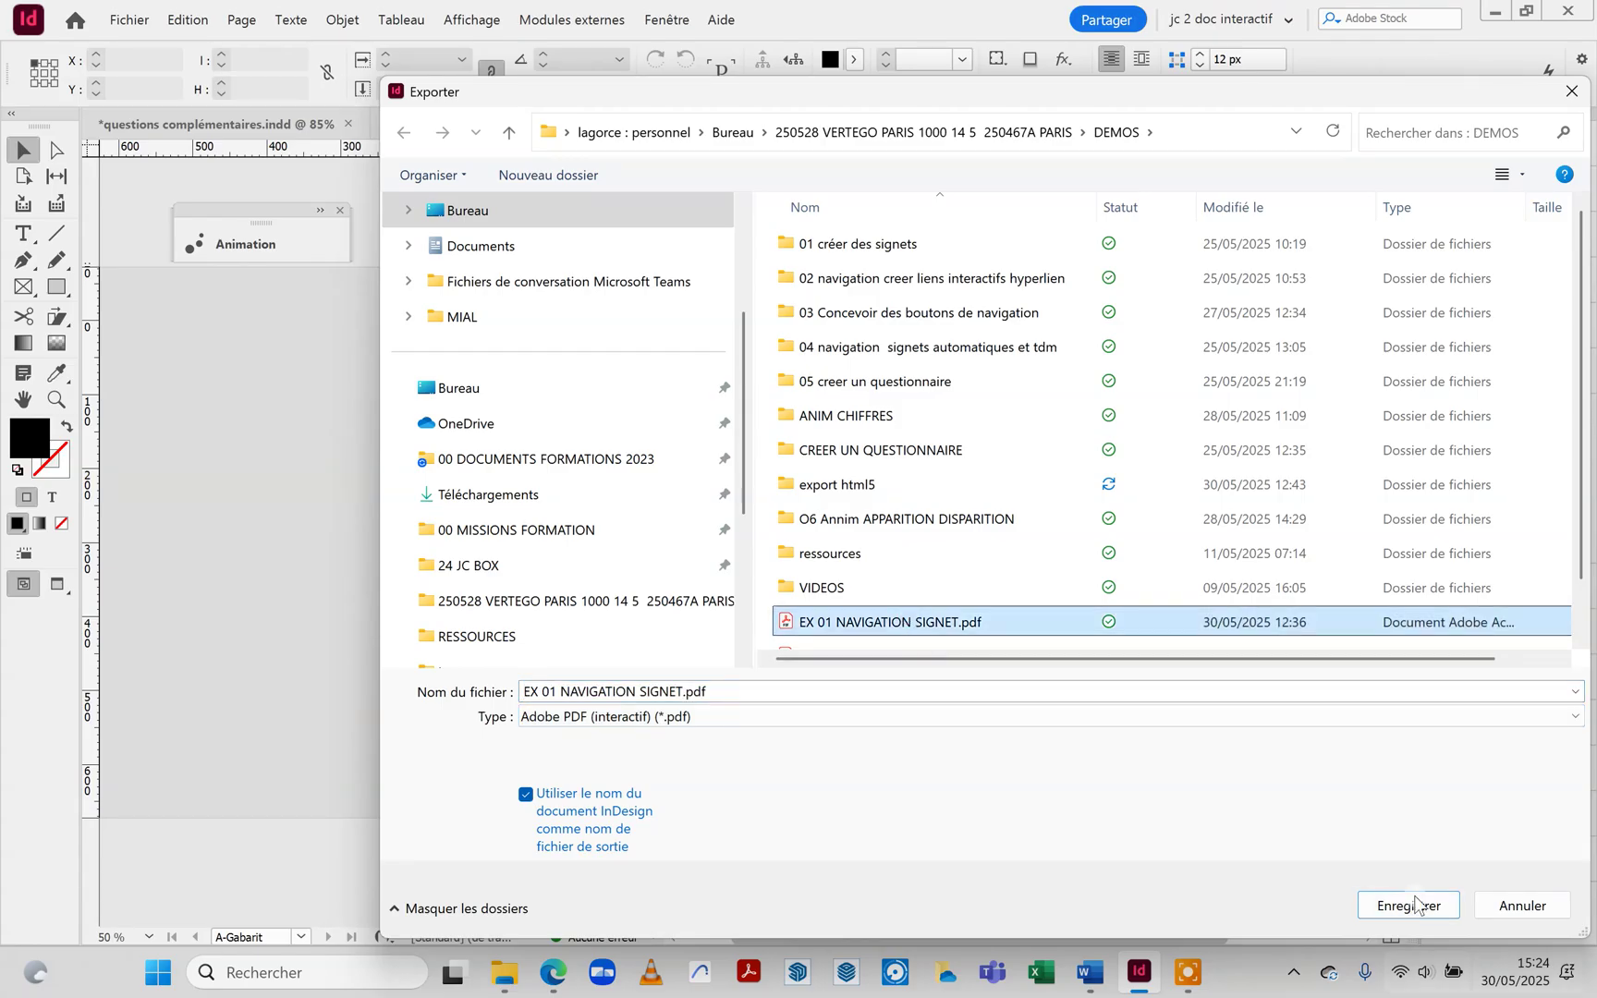
click(1407, 907)
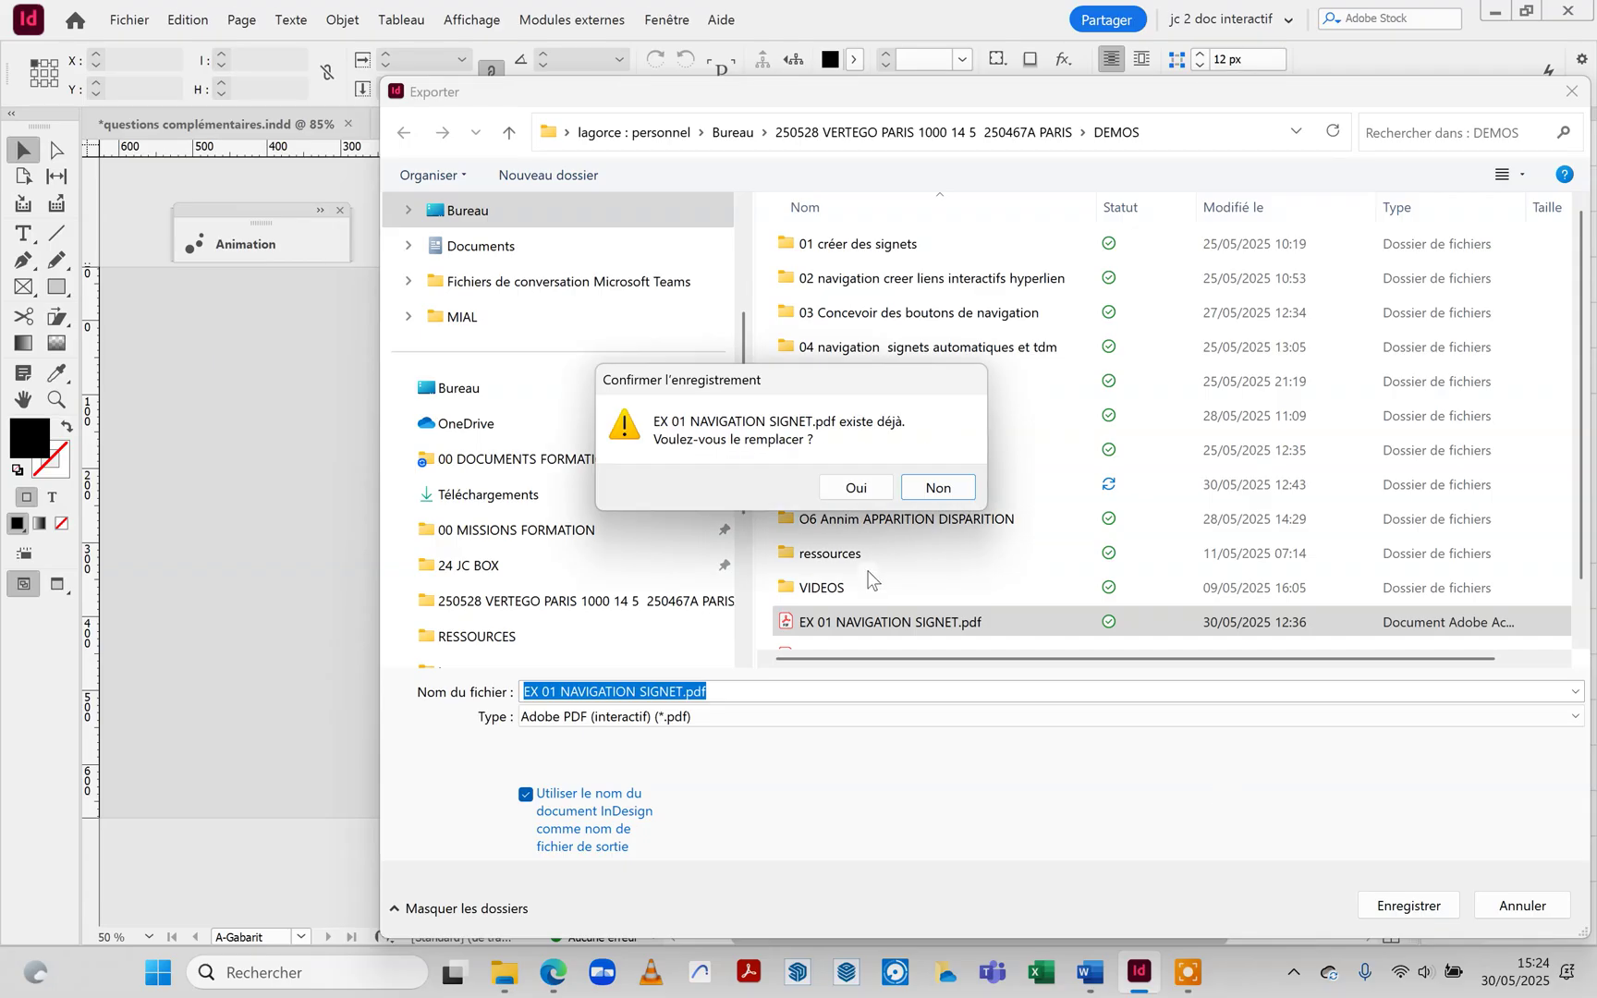
click(857, 488)
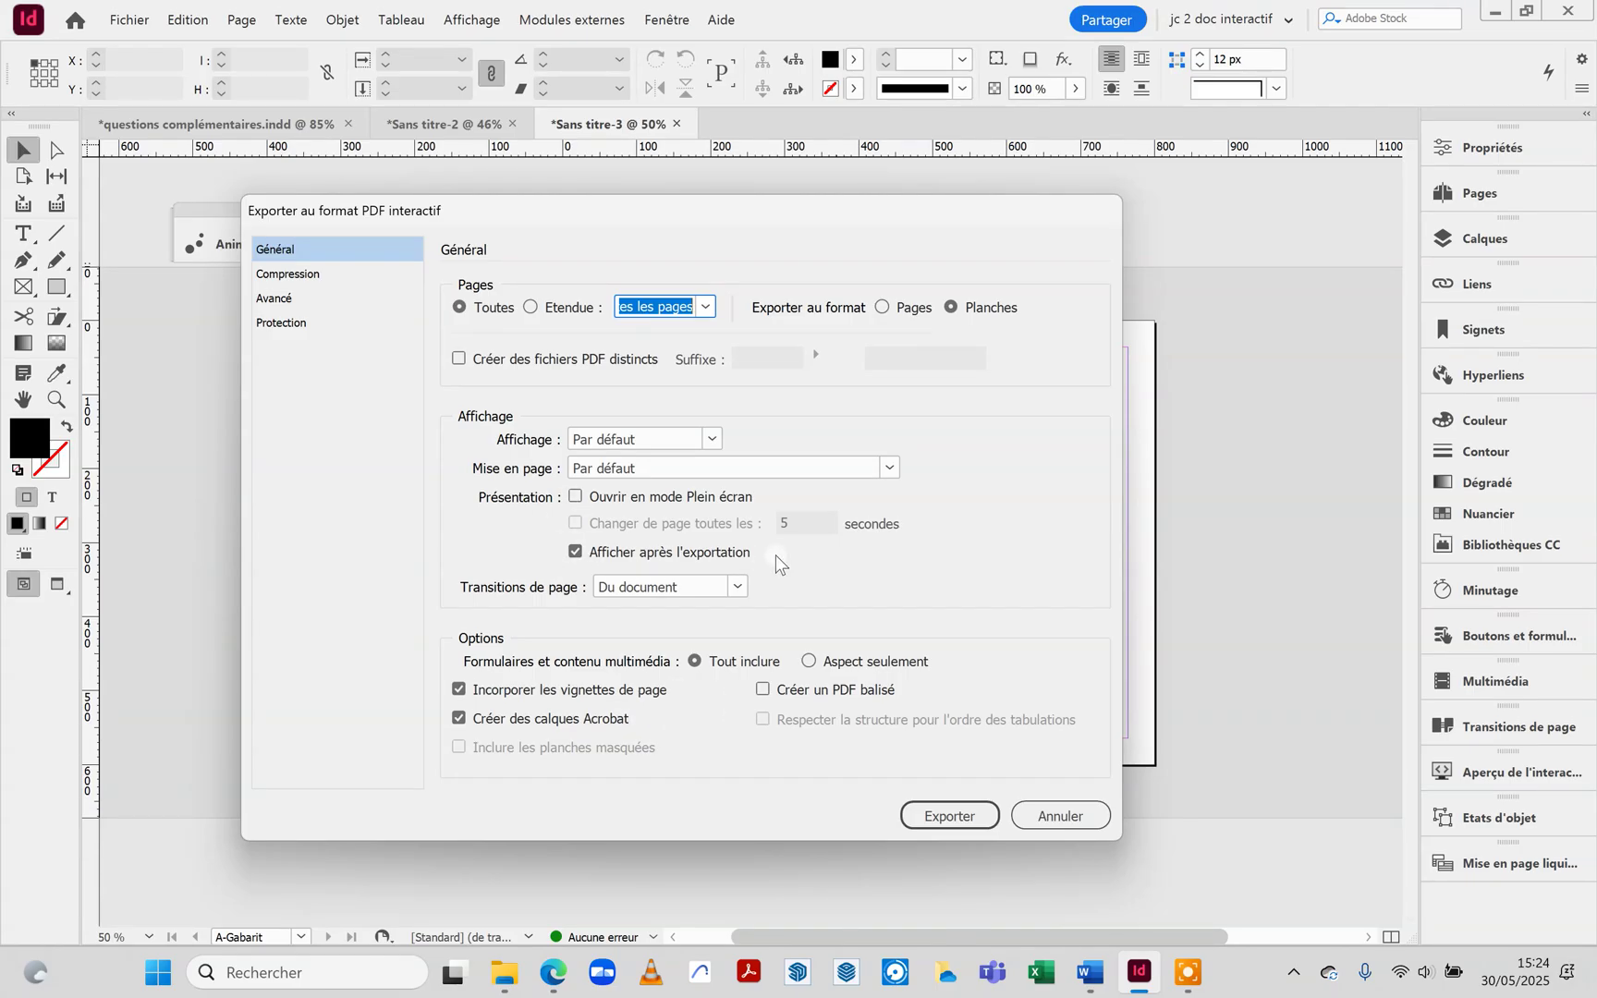
click(955, 818)
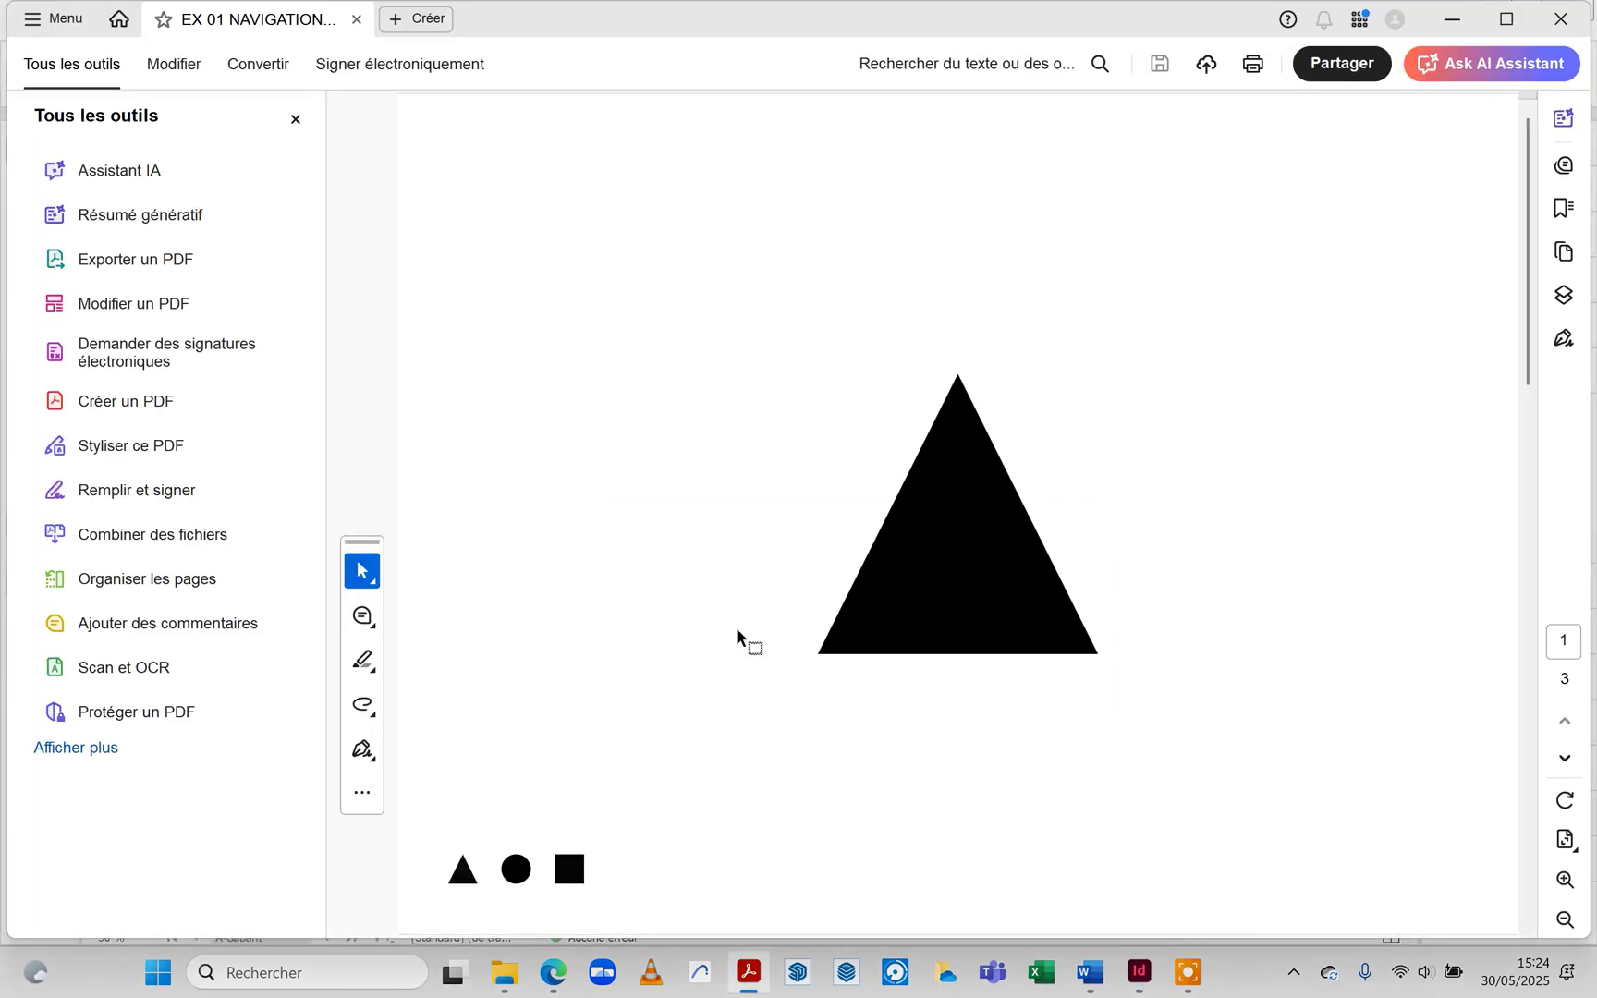
Test the triangle, circle and square navigation buttons in the exported PDF, then close the PDF viewer.
click(926, 578)
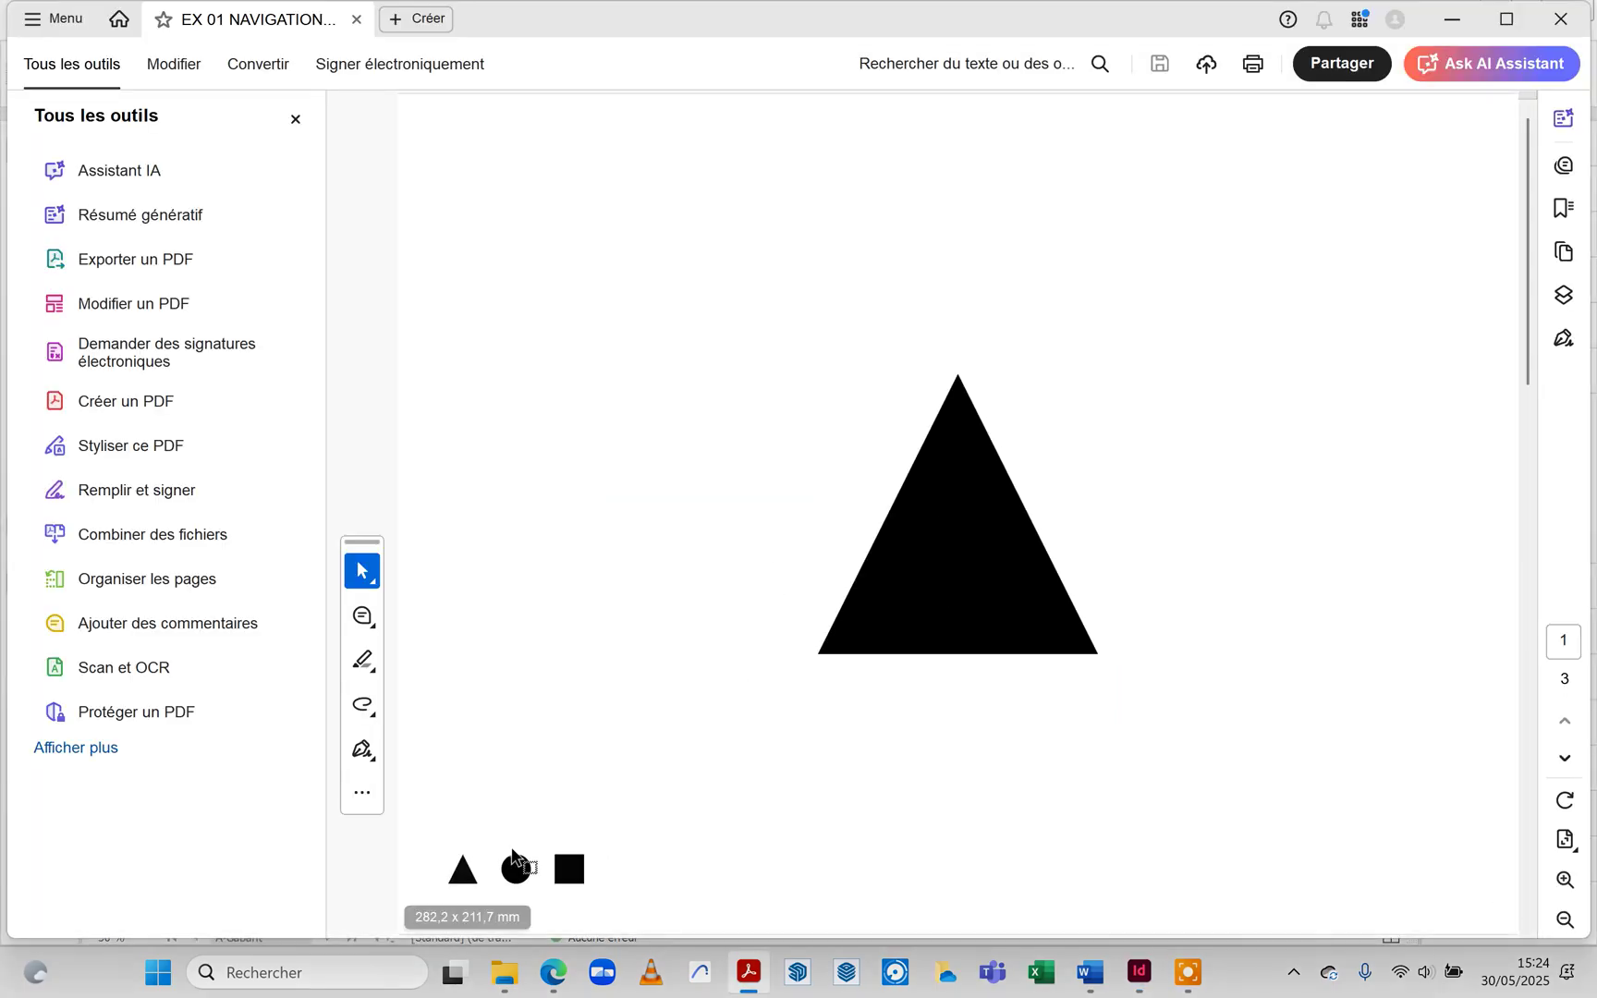
click(516, 872)
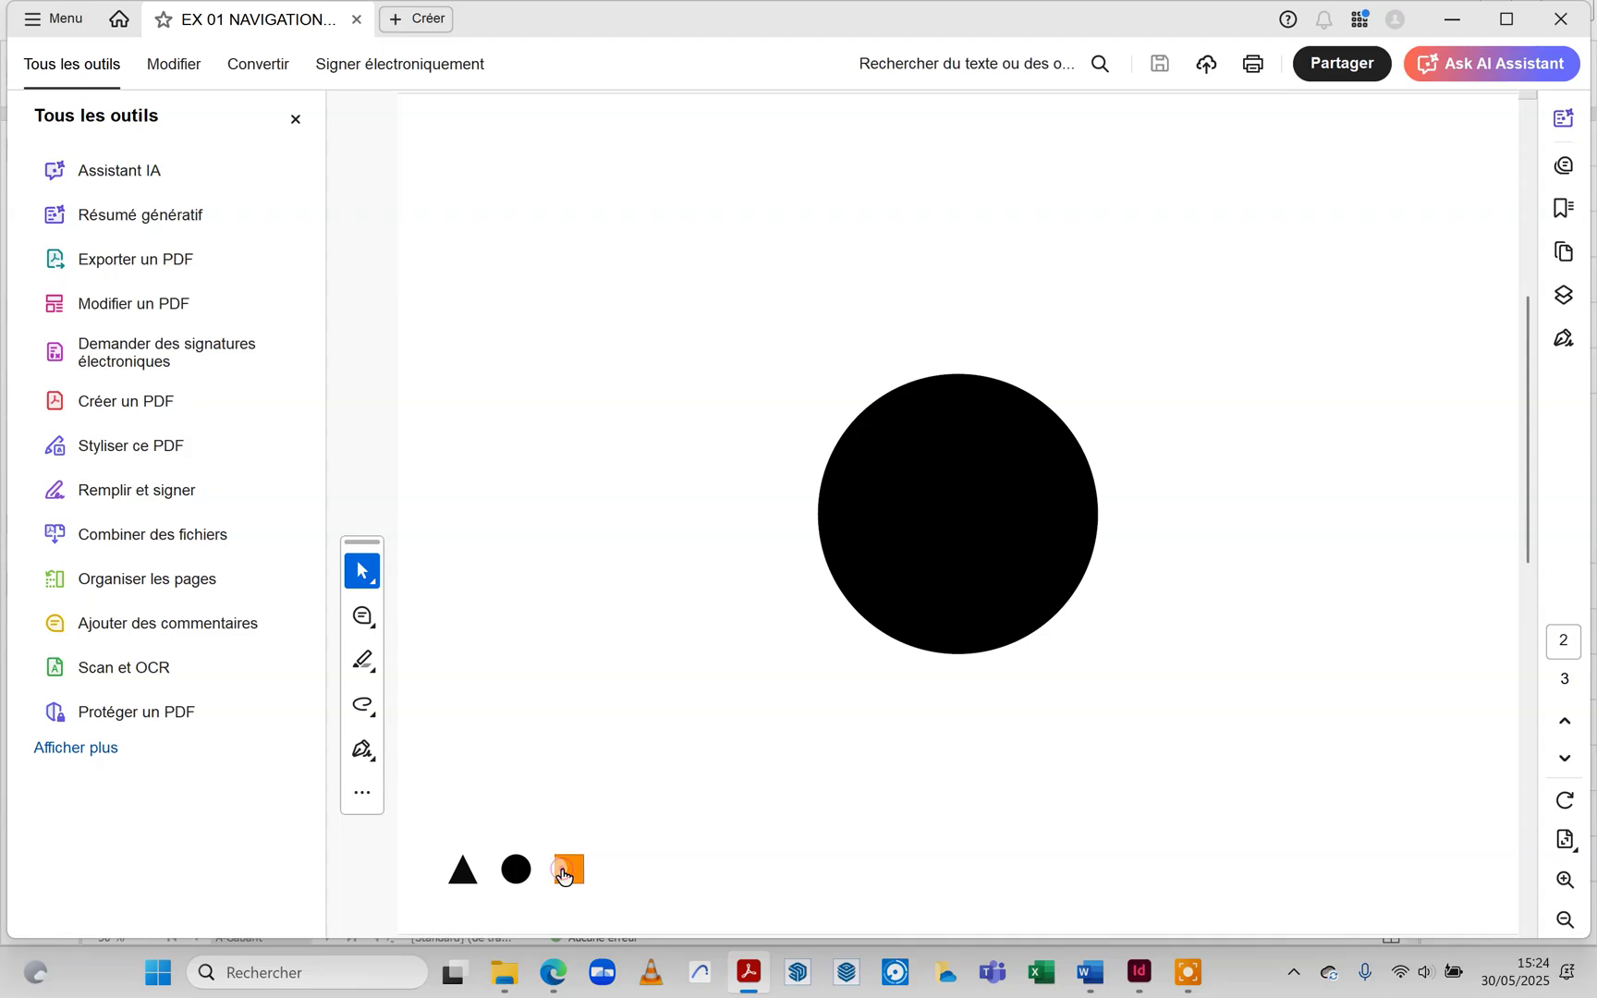
drag(563, 874, 550, 878)
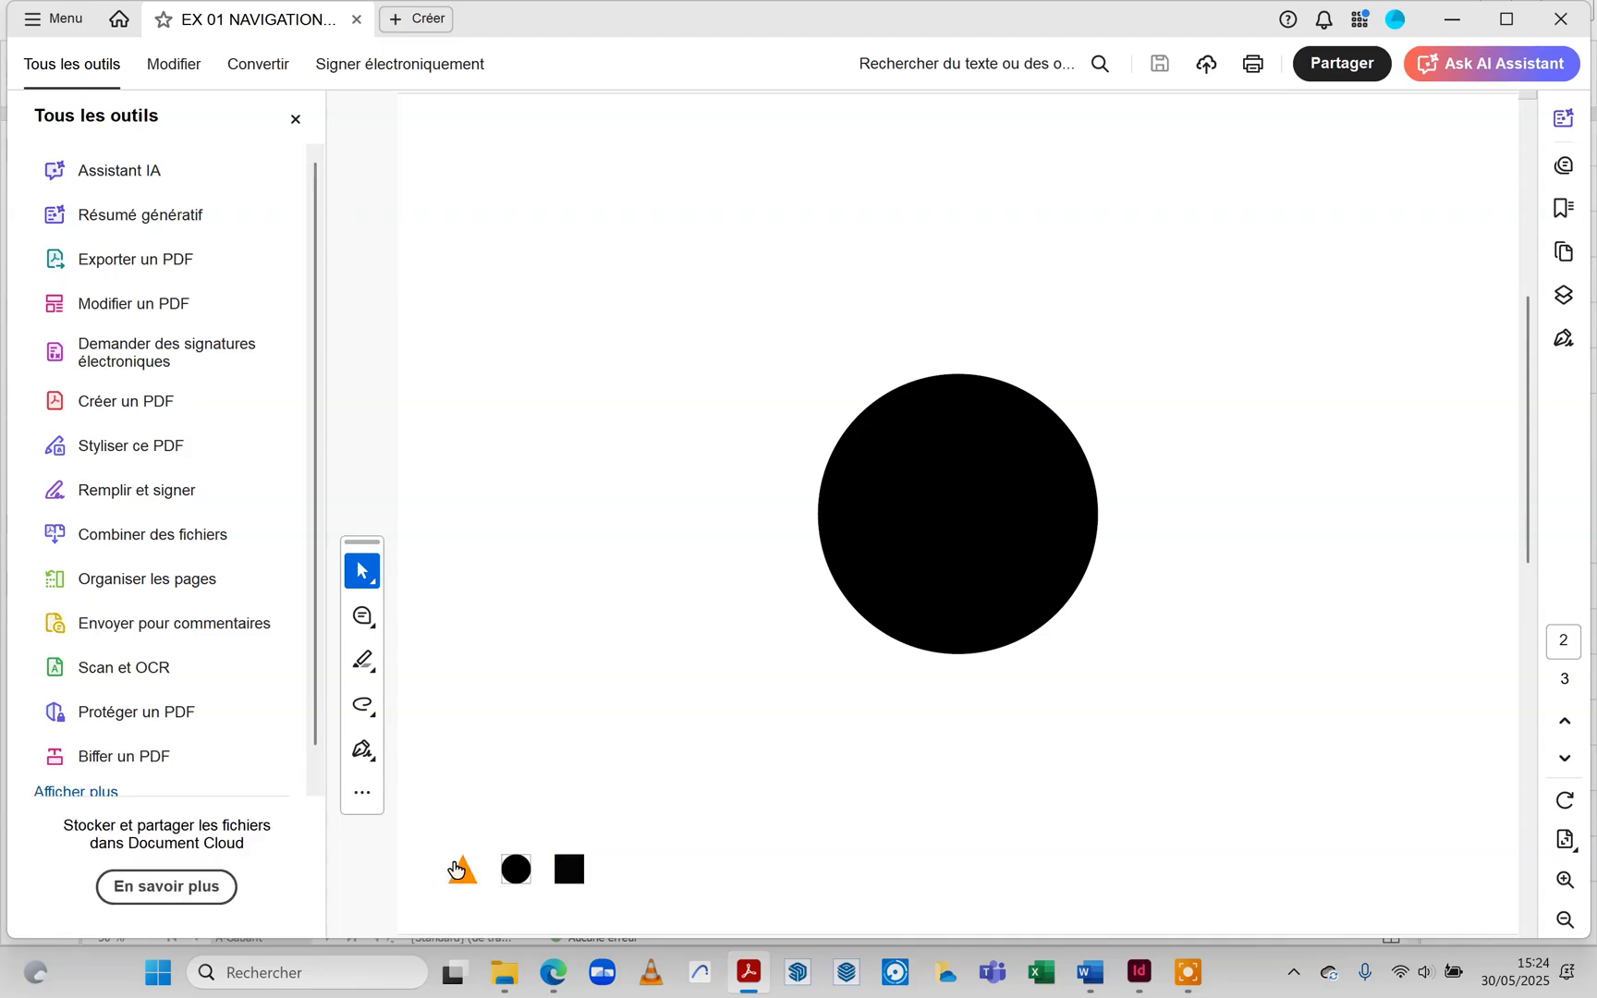
click(459, 870)
click(516, 869)
click(1562, 18)
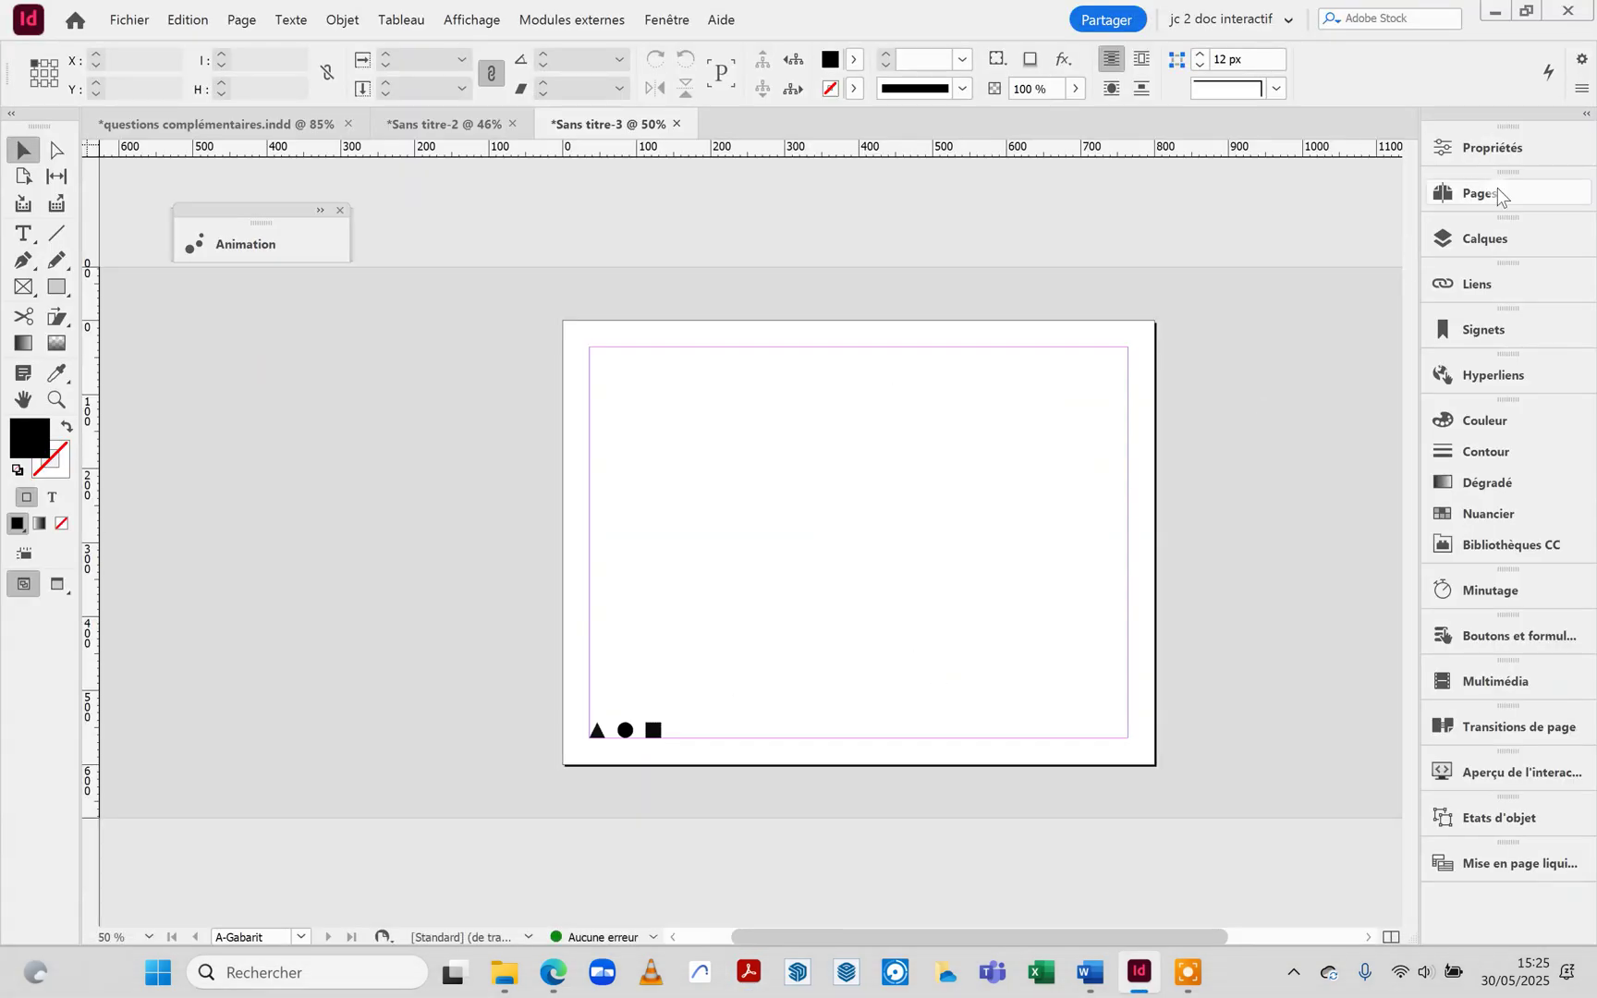
Add an Accéder à la cible action to the square button on the A-Gabarit parent page, with the carré bookmark as destination.
click(1482, 194)
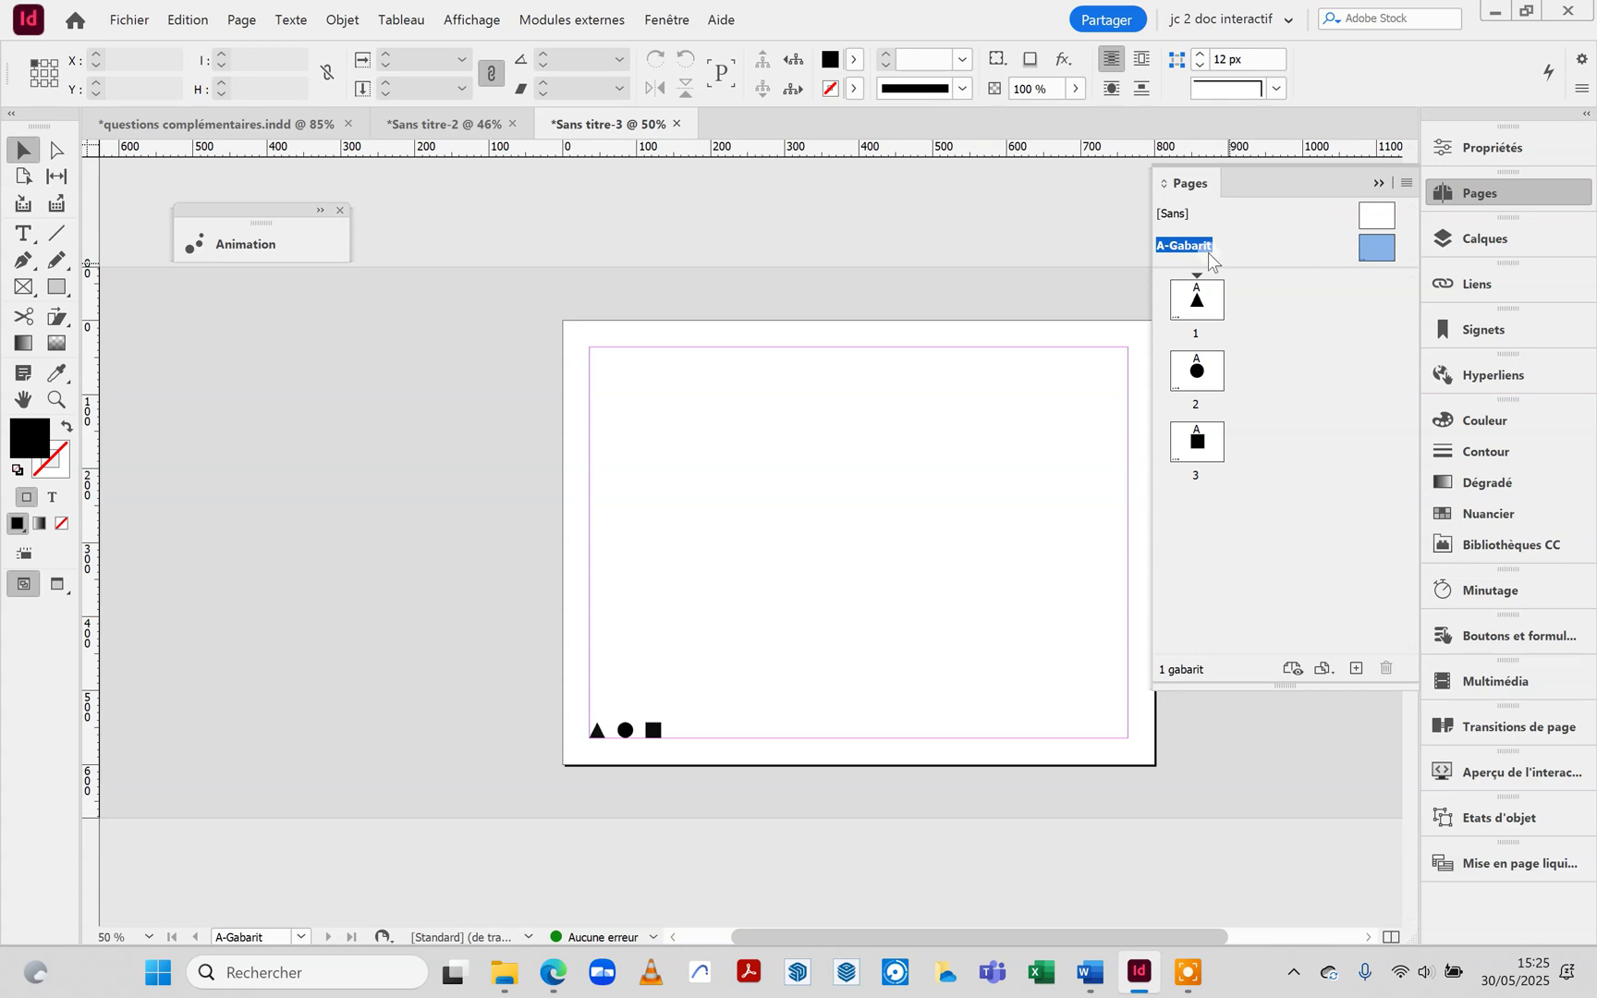
click(656, 732)
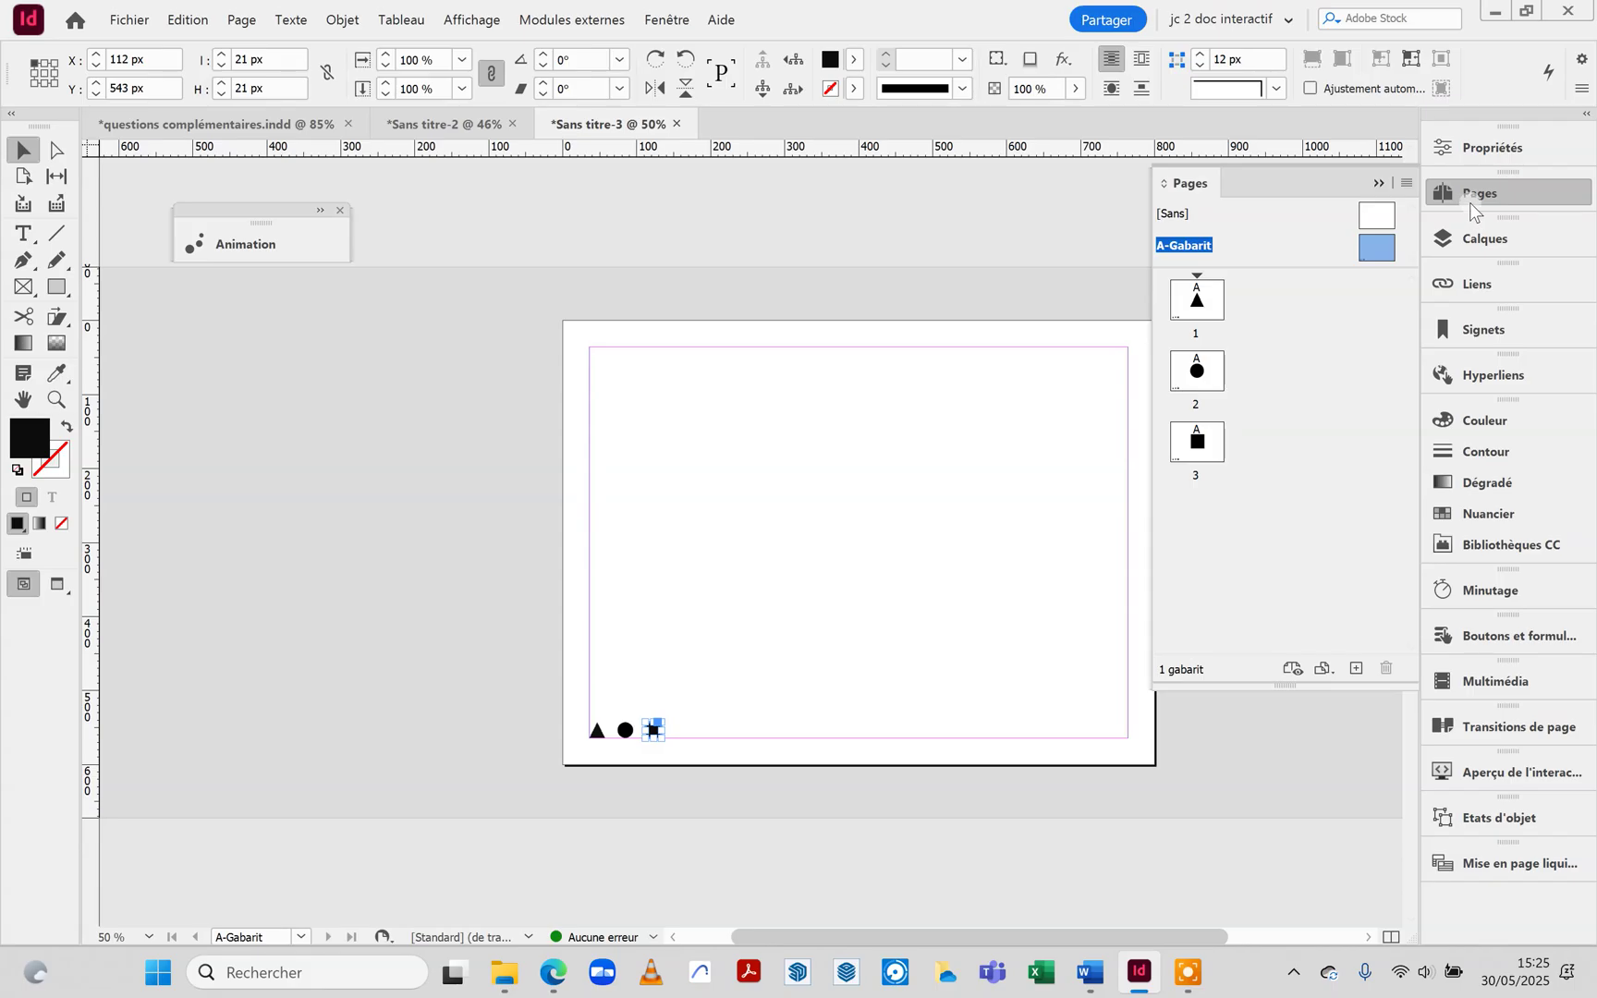
click(1439, 640)
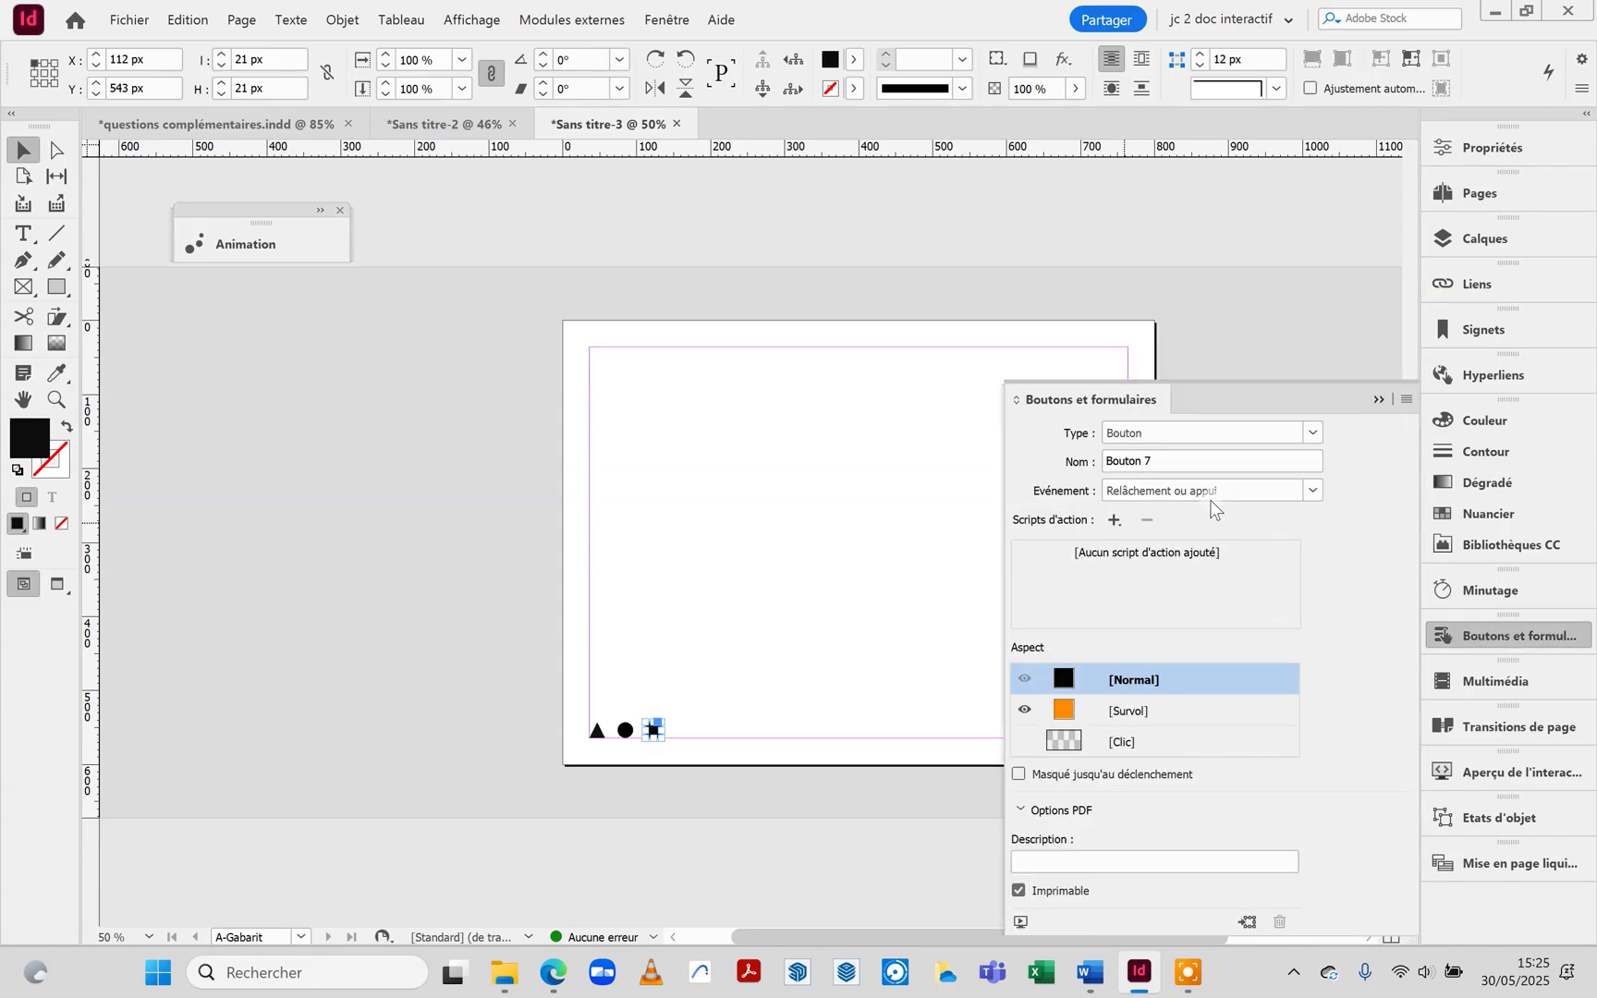
click(1114, 522)
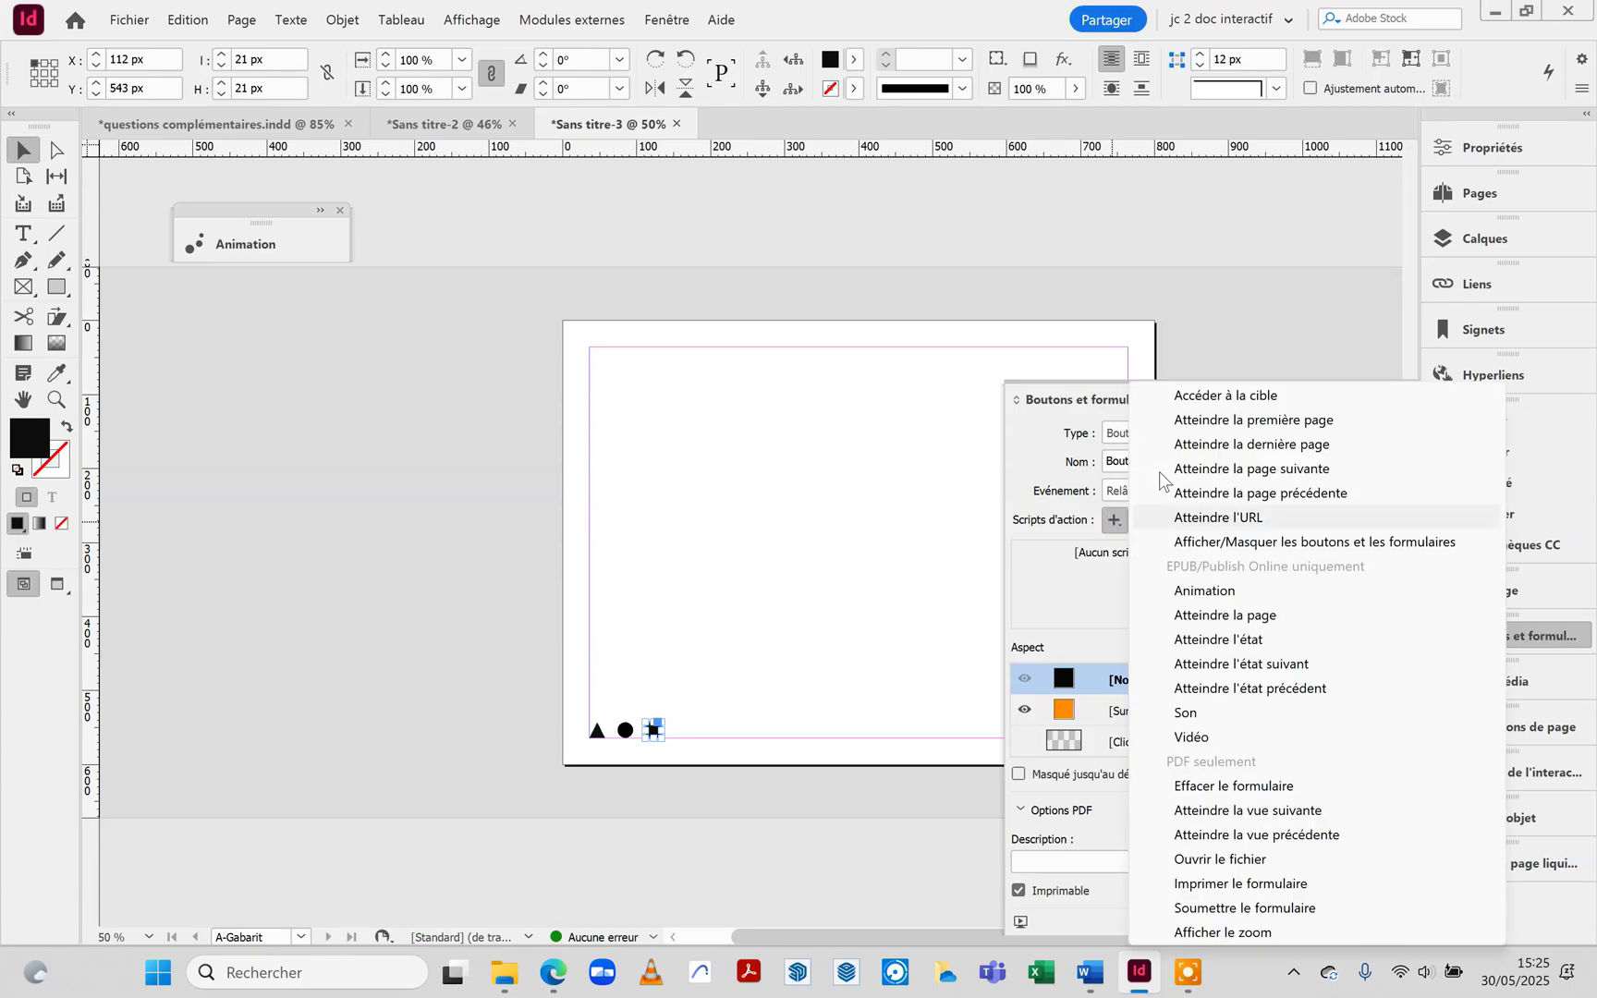
click(1199, 396)
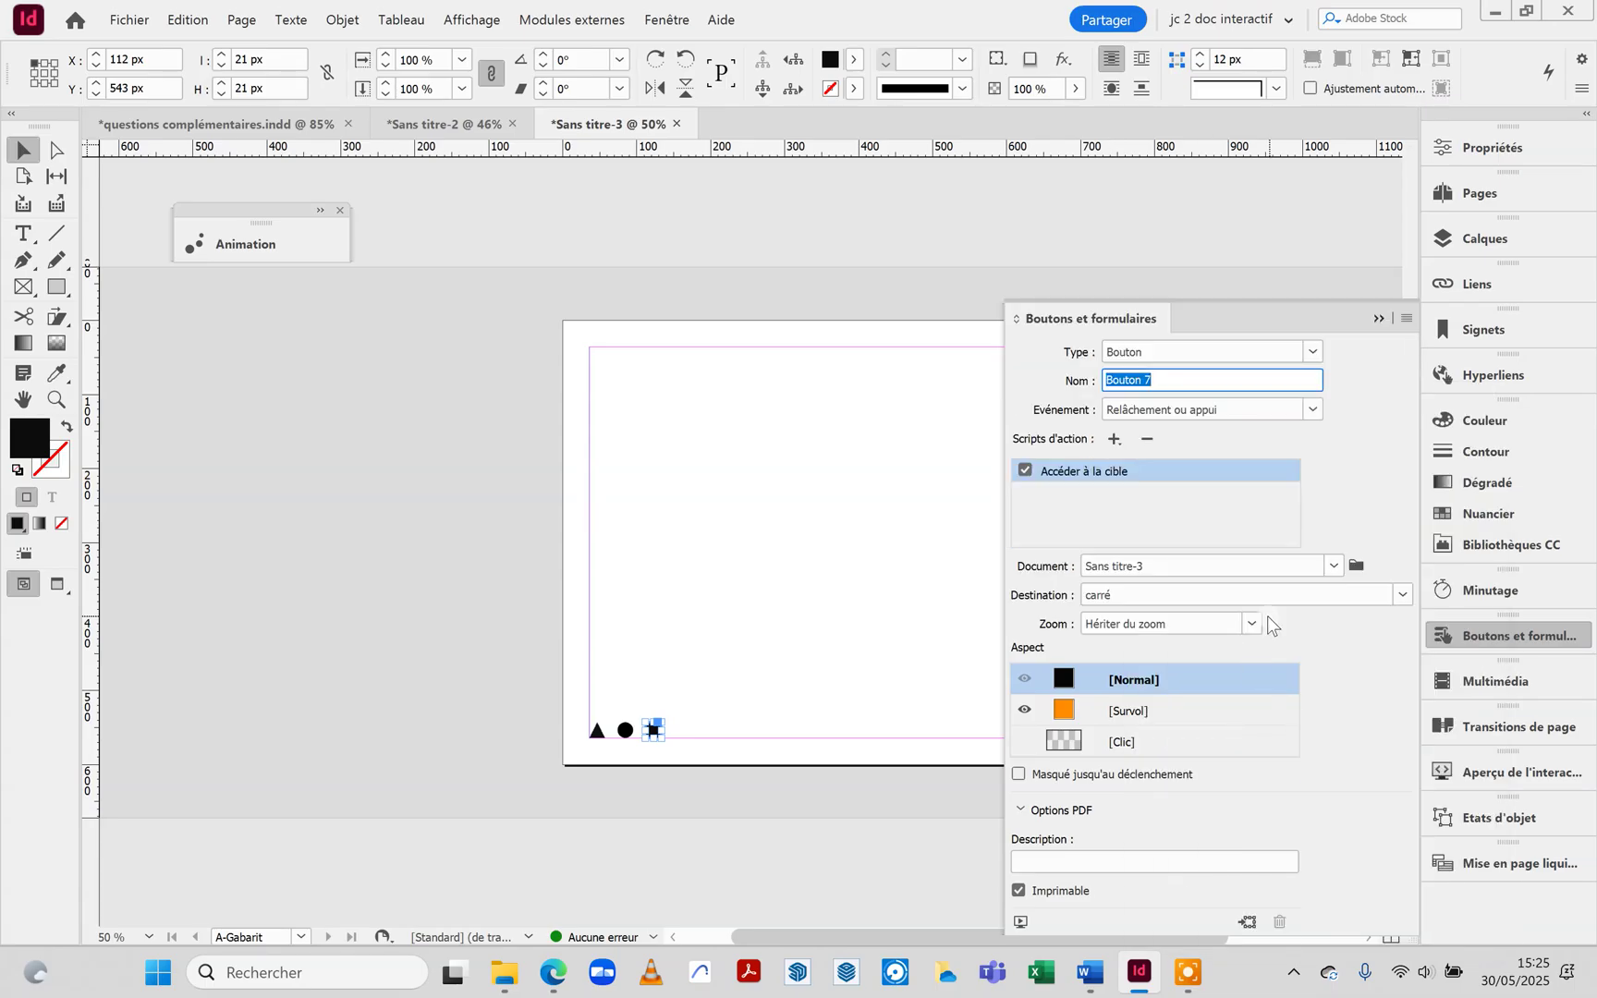
click(1283, 598)
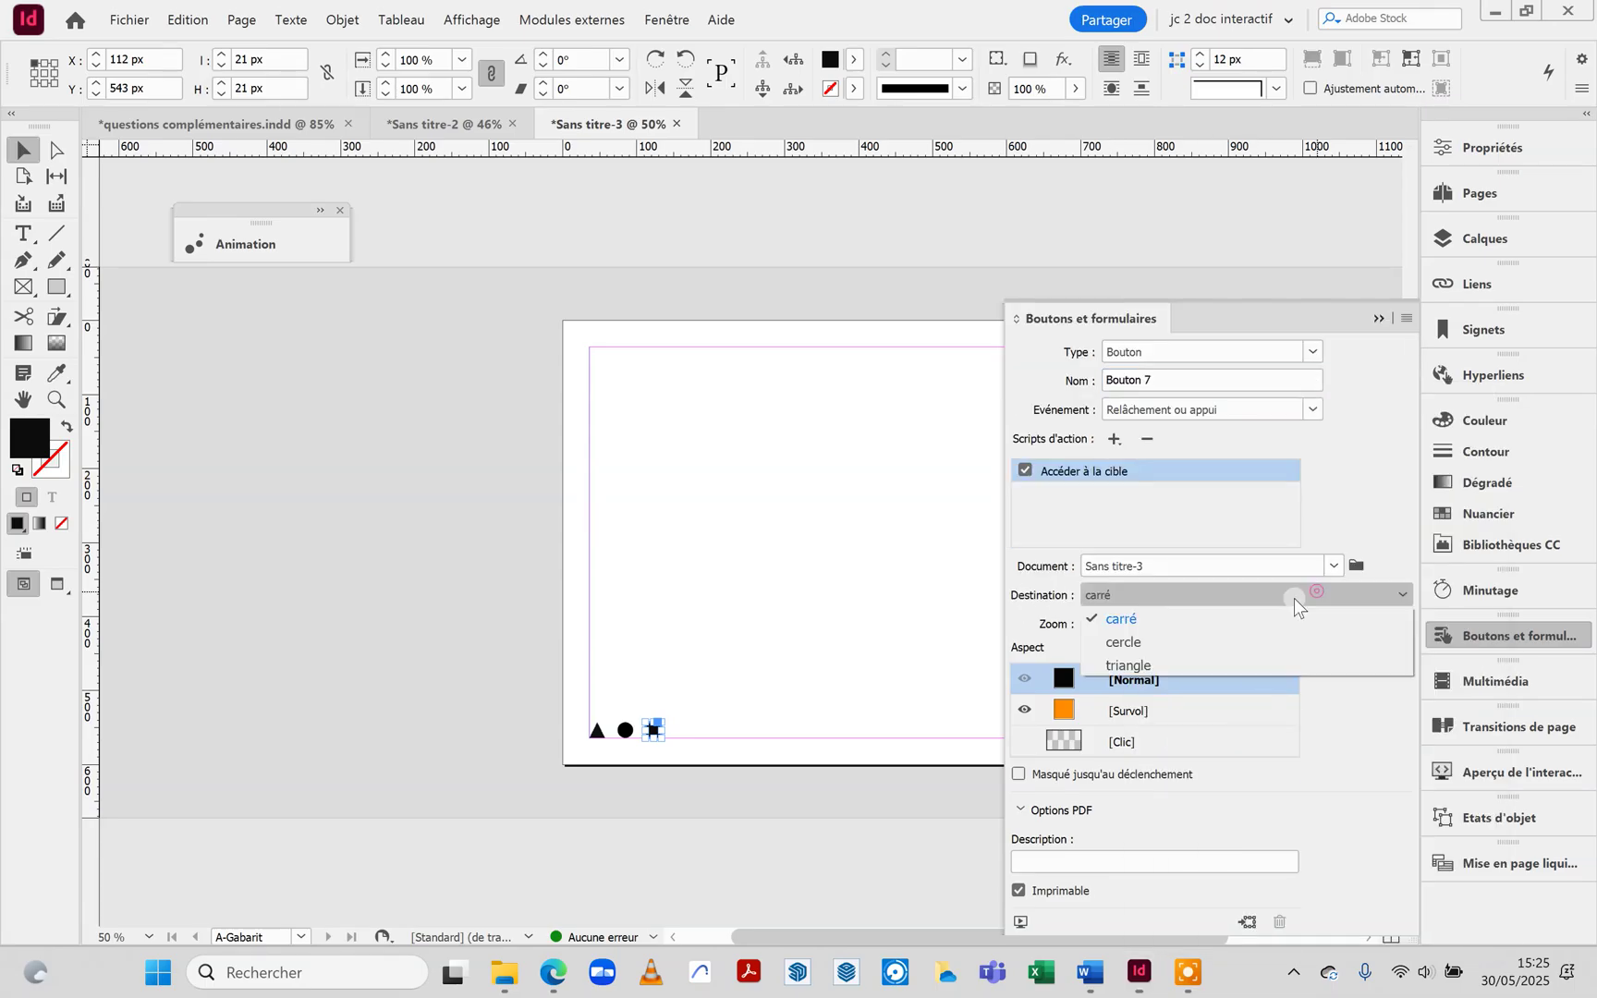
click(1130, 617)
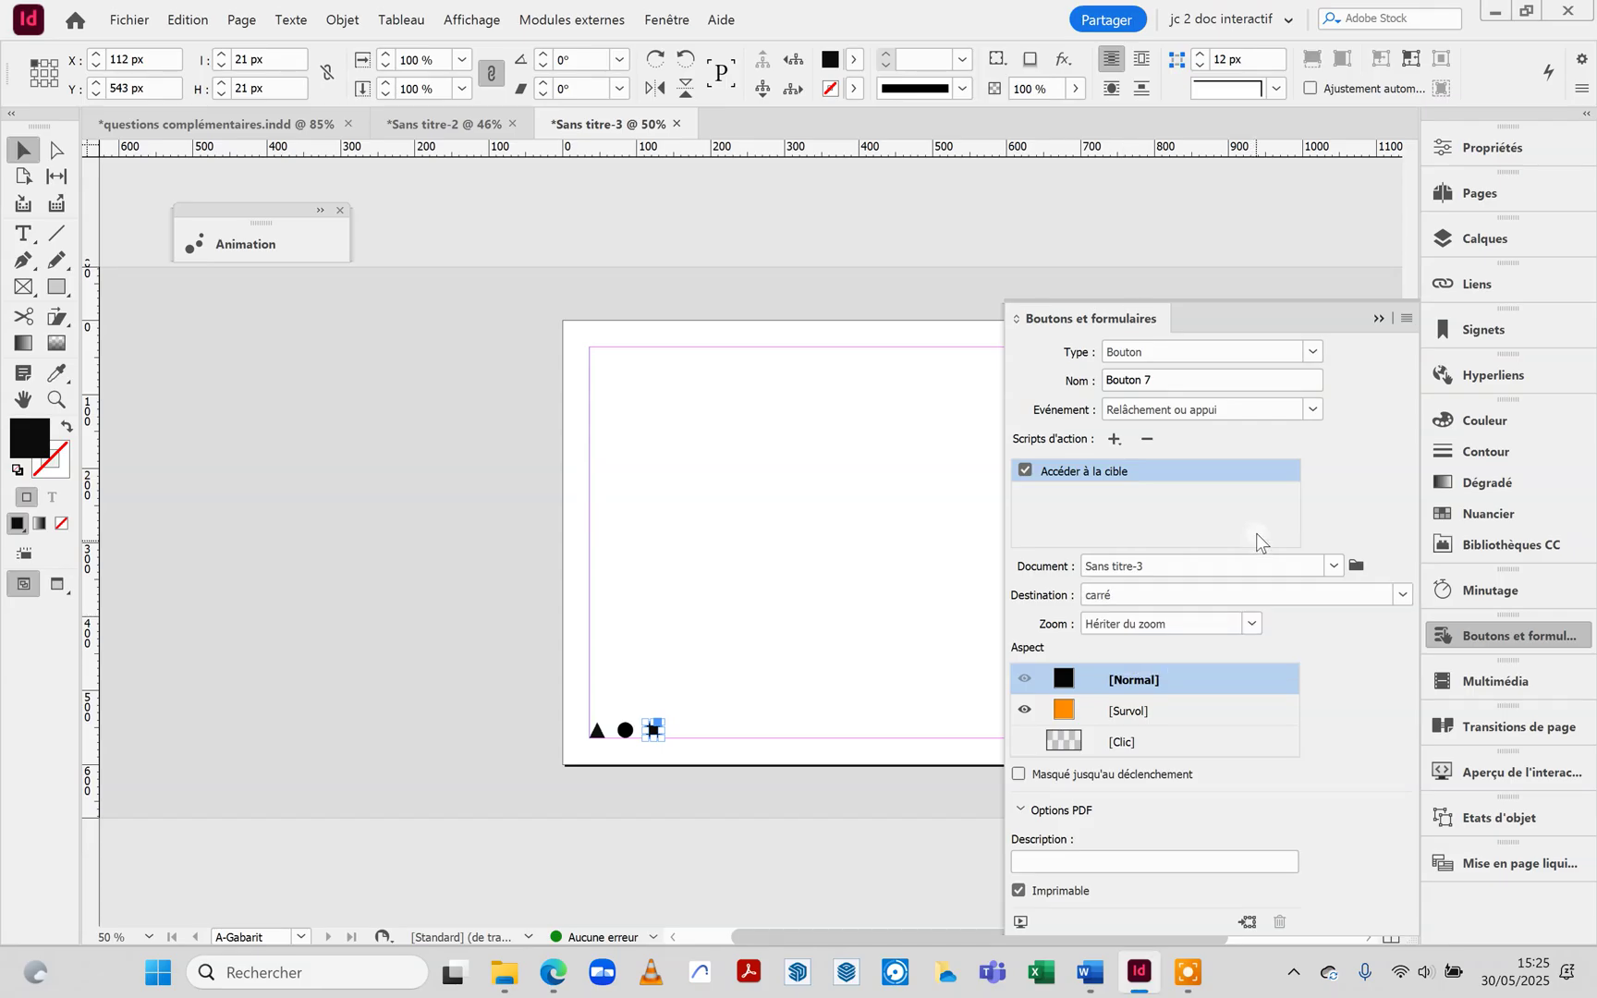
click(1057, 539)
click(803, 624)
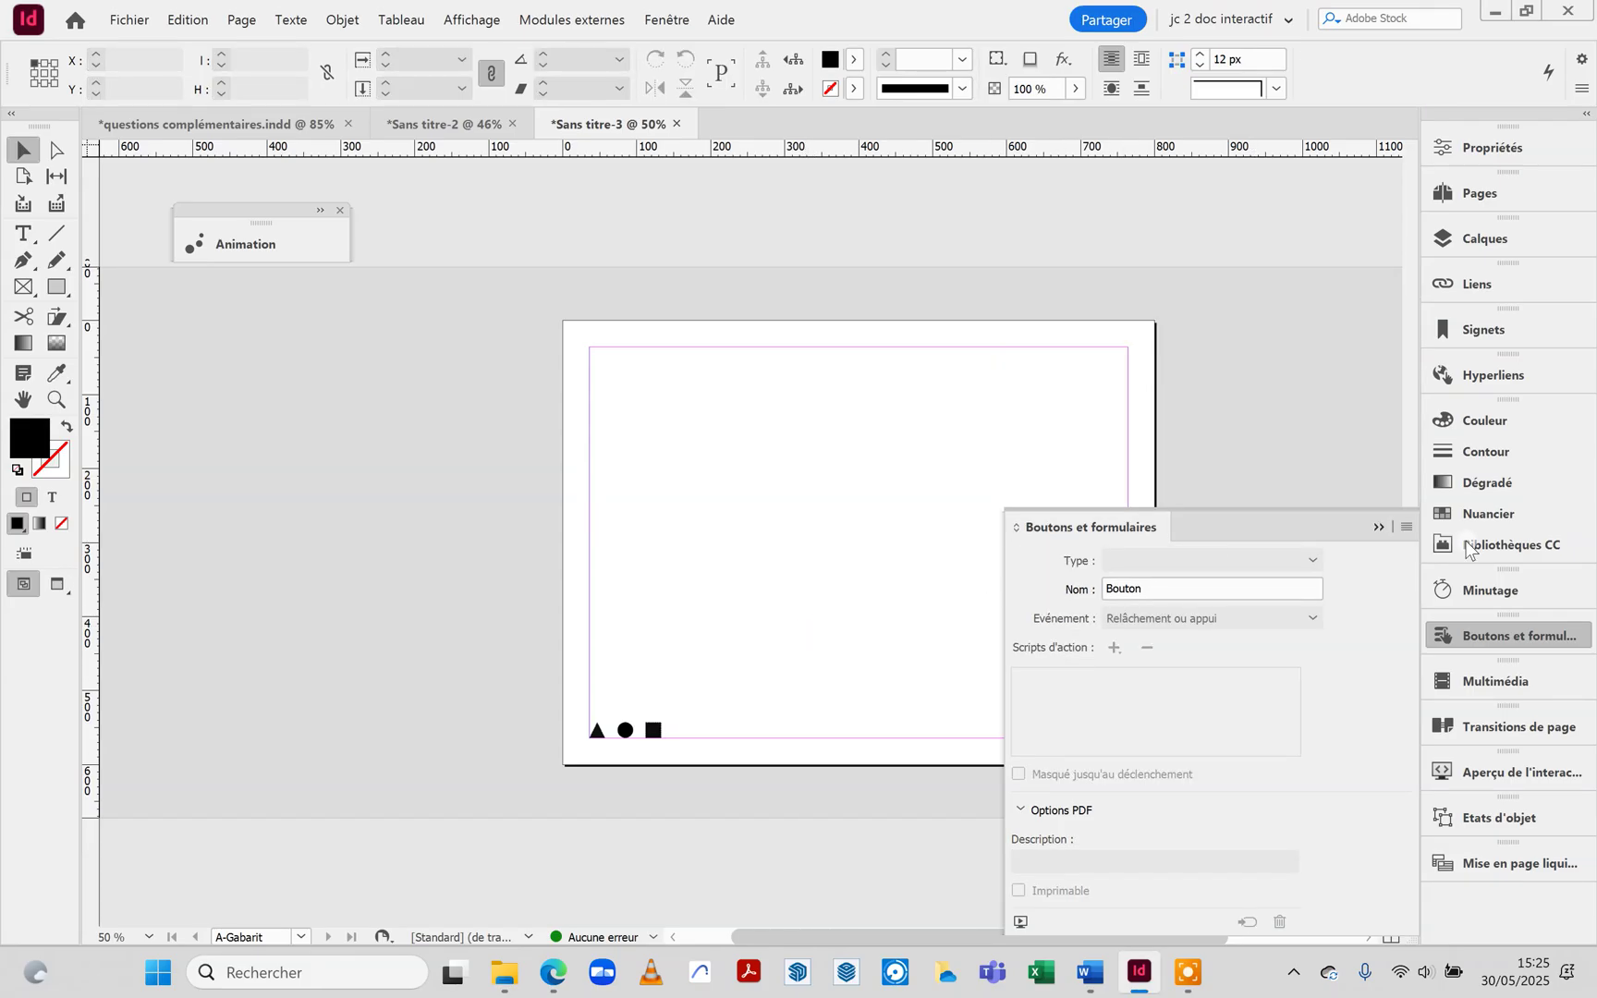
Export the document as an interactive Adobe PDF named Sans titre-3.pdf in the DEMOS folder.
click(125, 21)
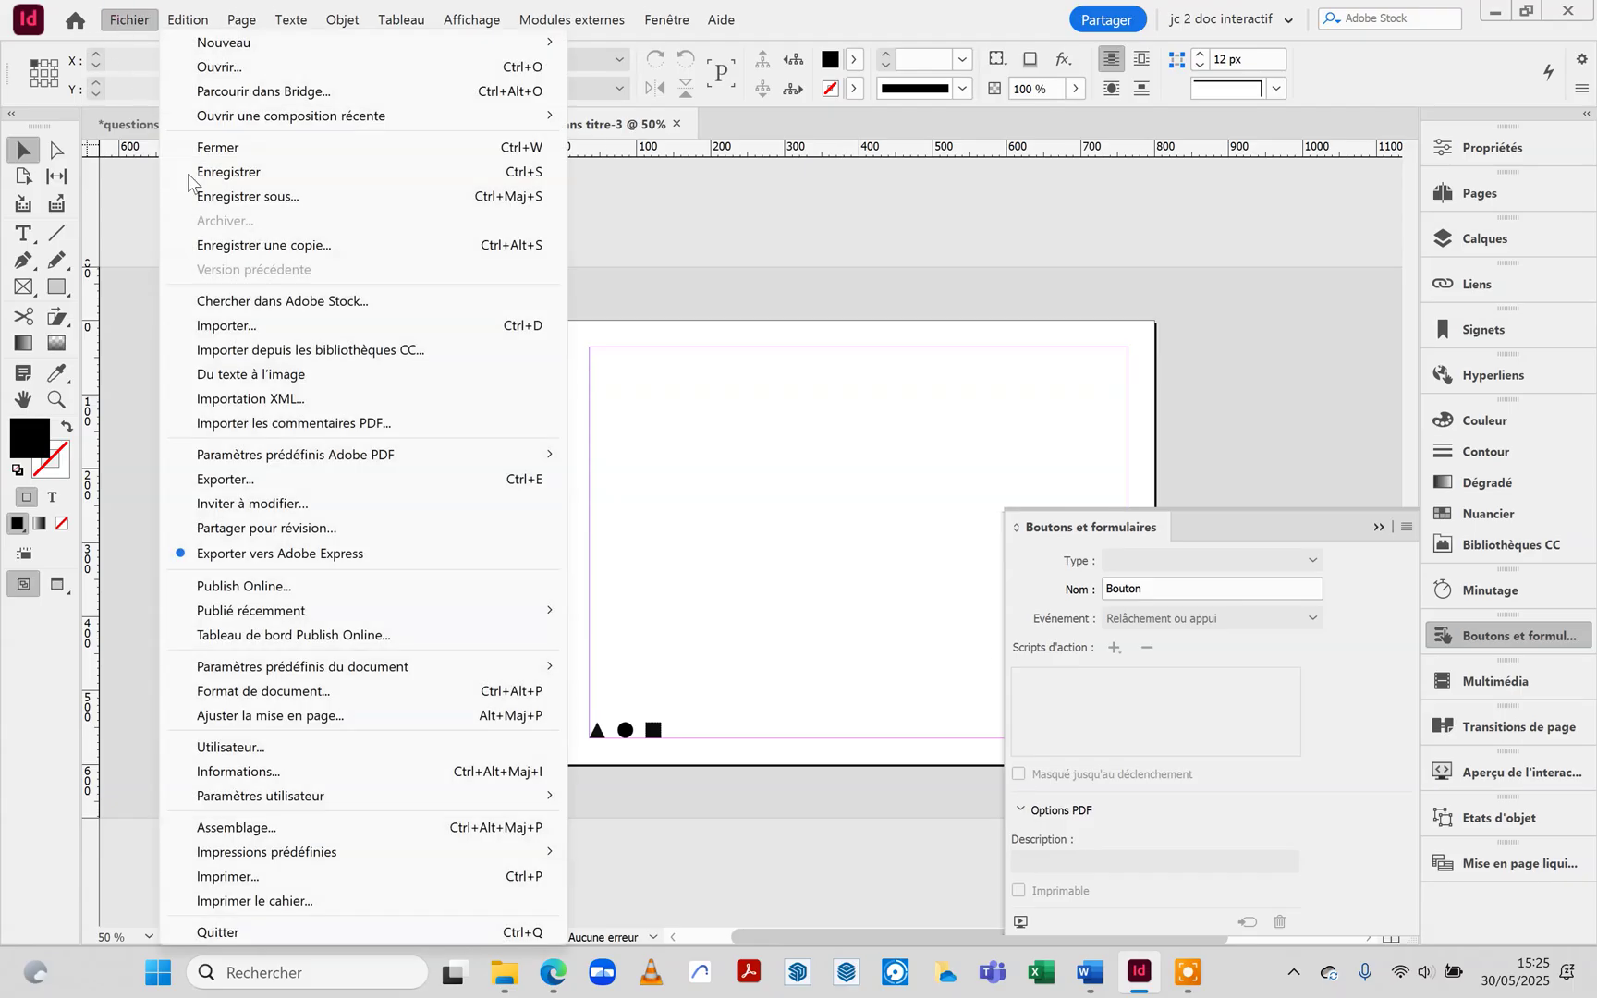
click(251, 479)
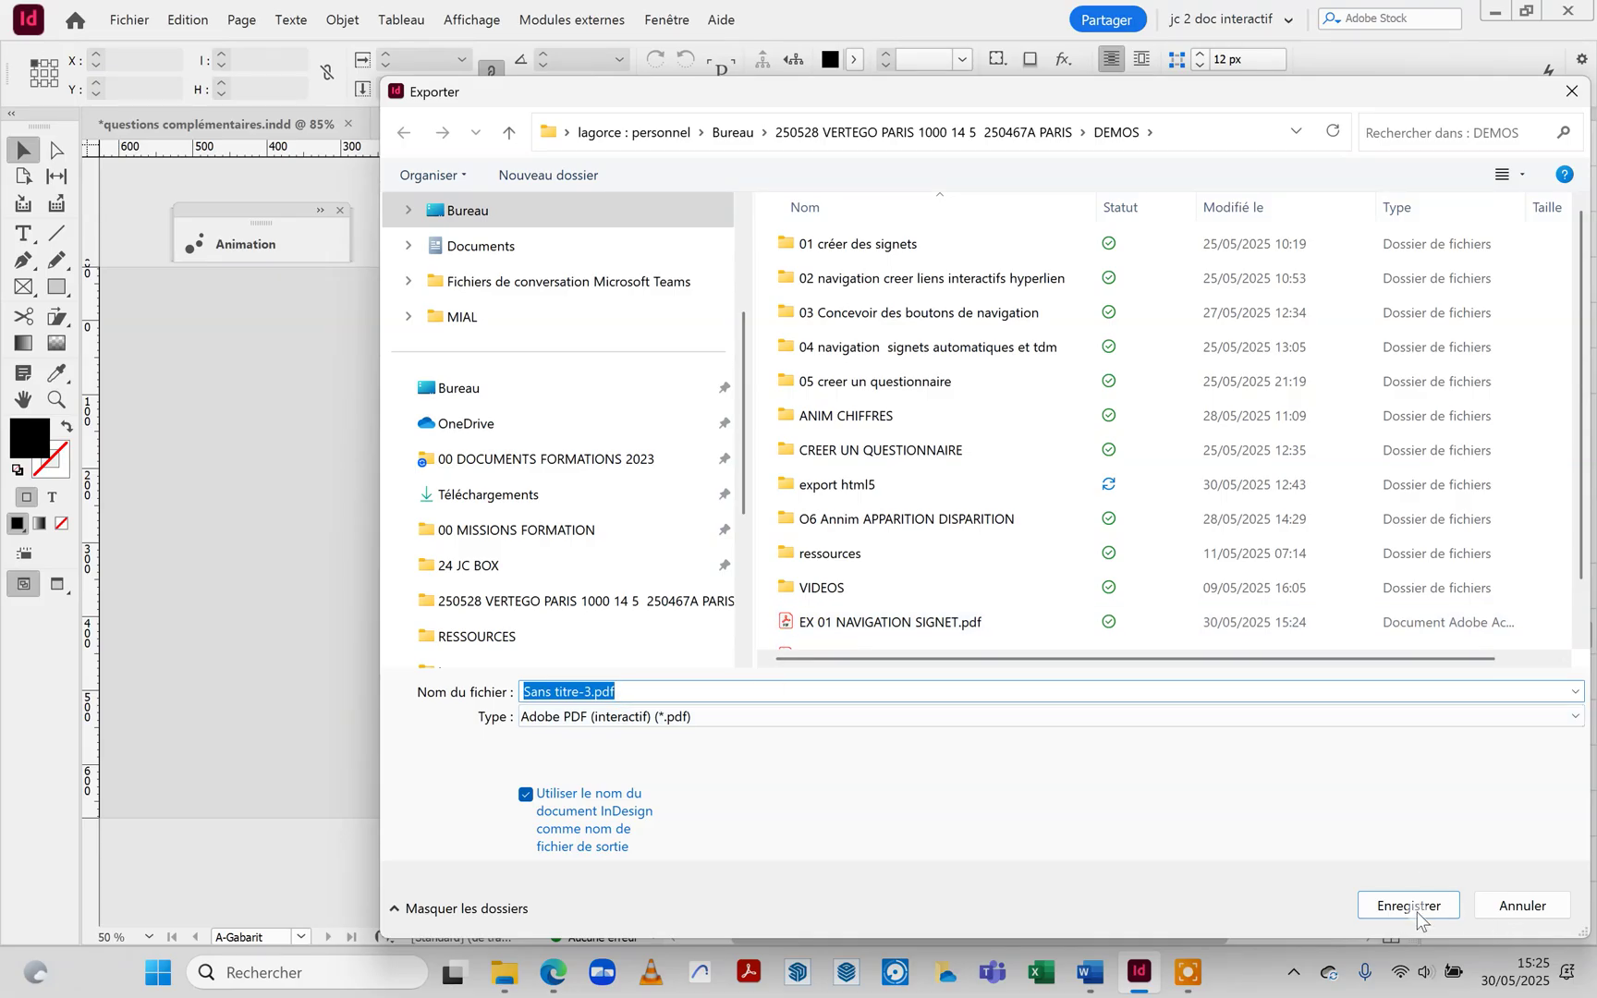
click(1446, 905)
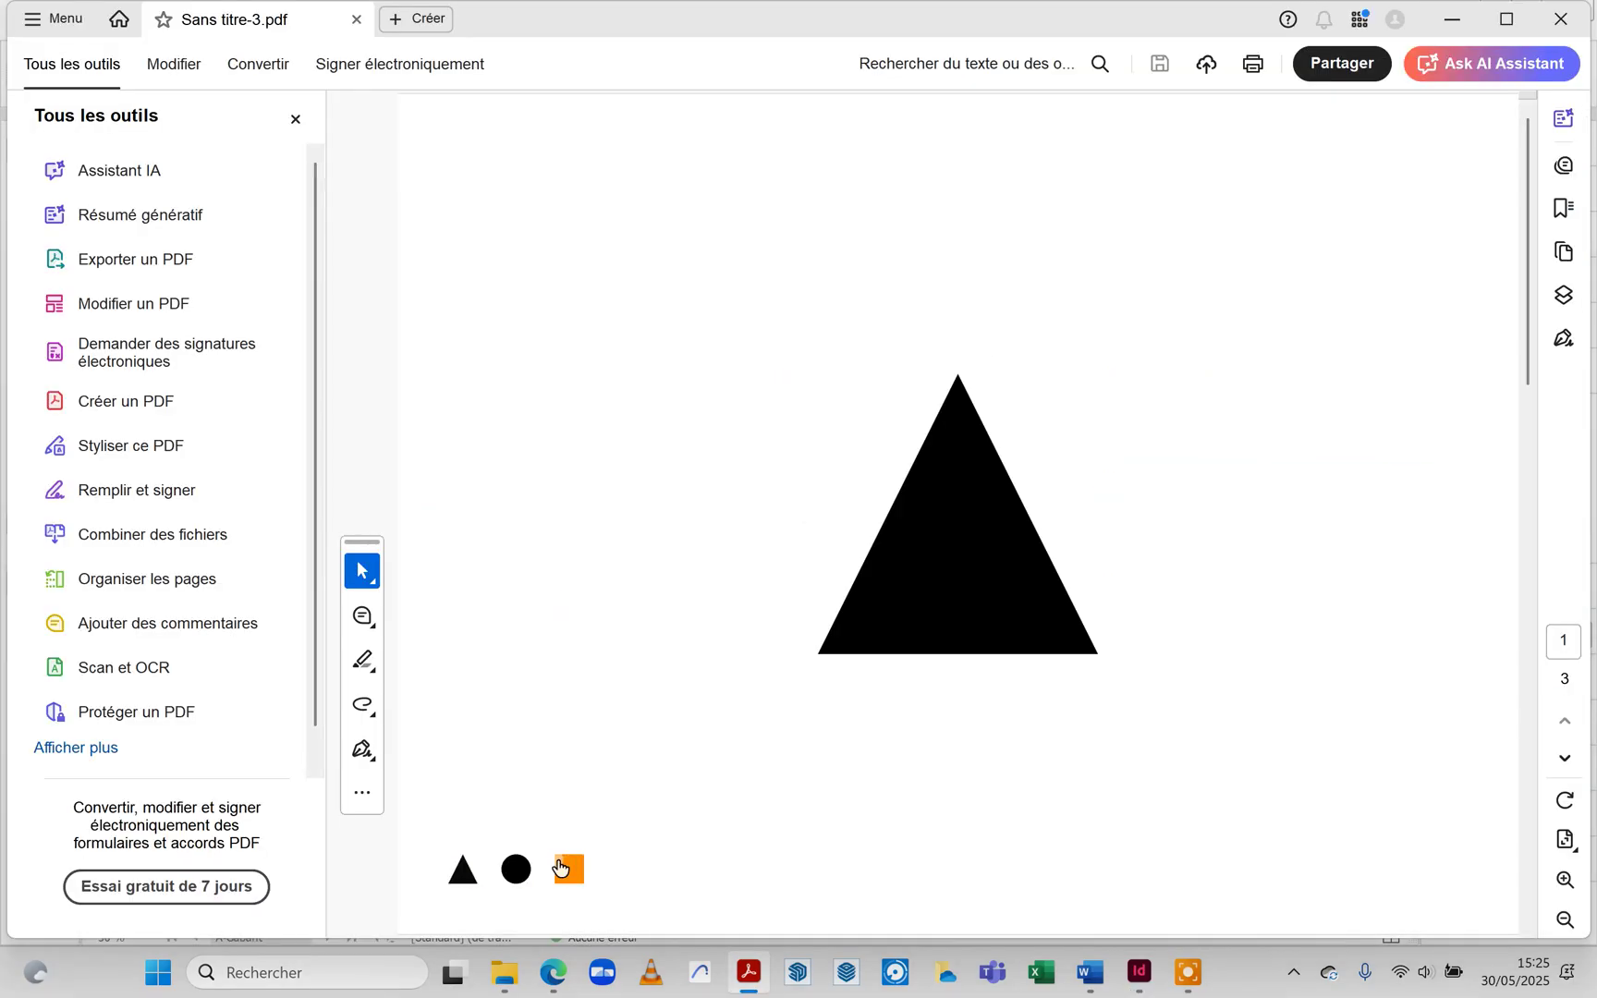
Test the square, circle and triangle navigation buttons in Sans titre-3.pdf.
click(559, 867)
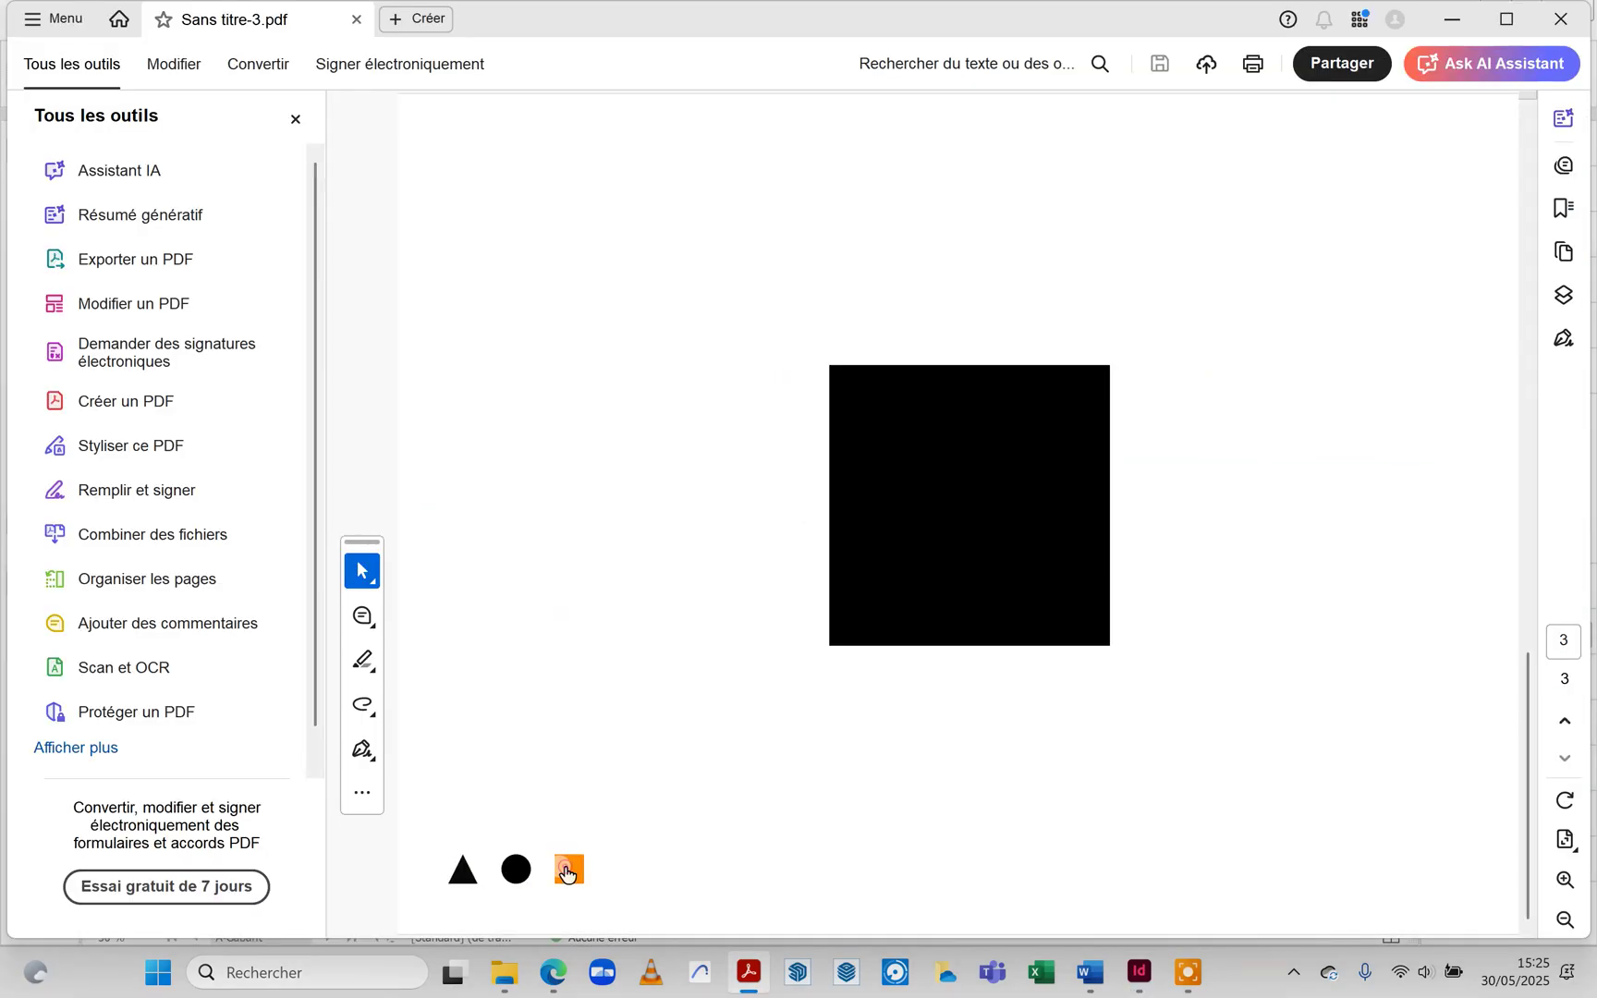
click(519, 870)
click(472, 879)
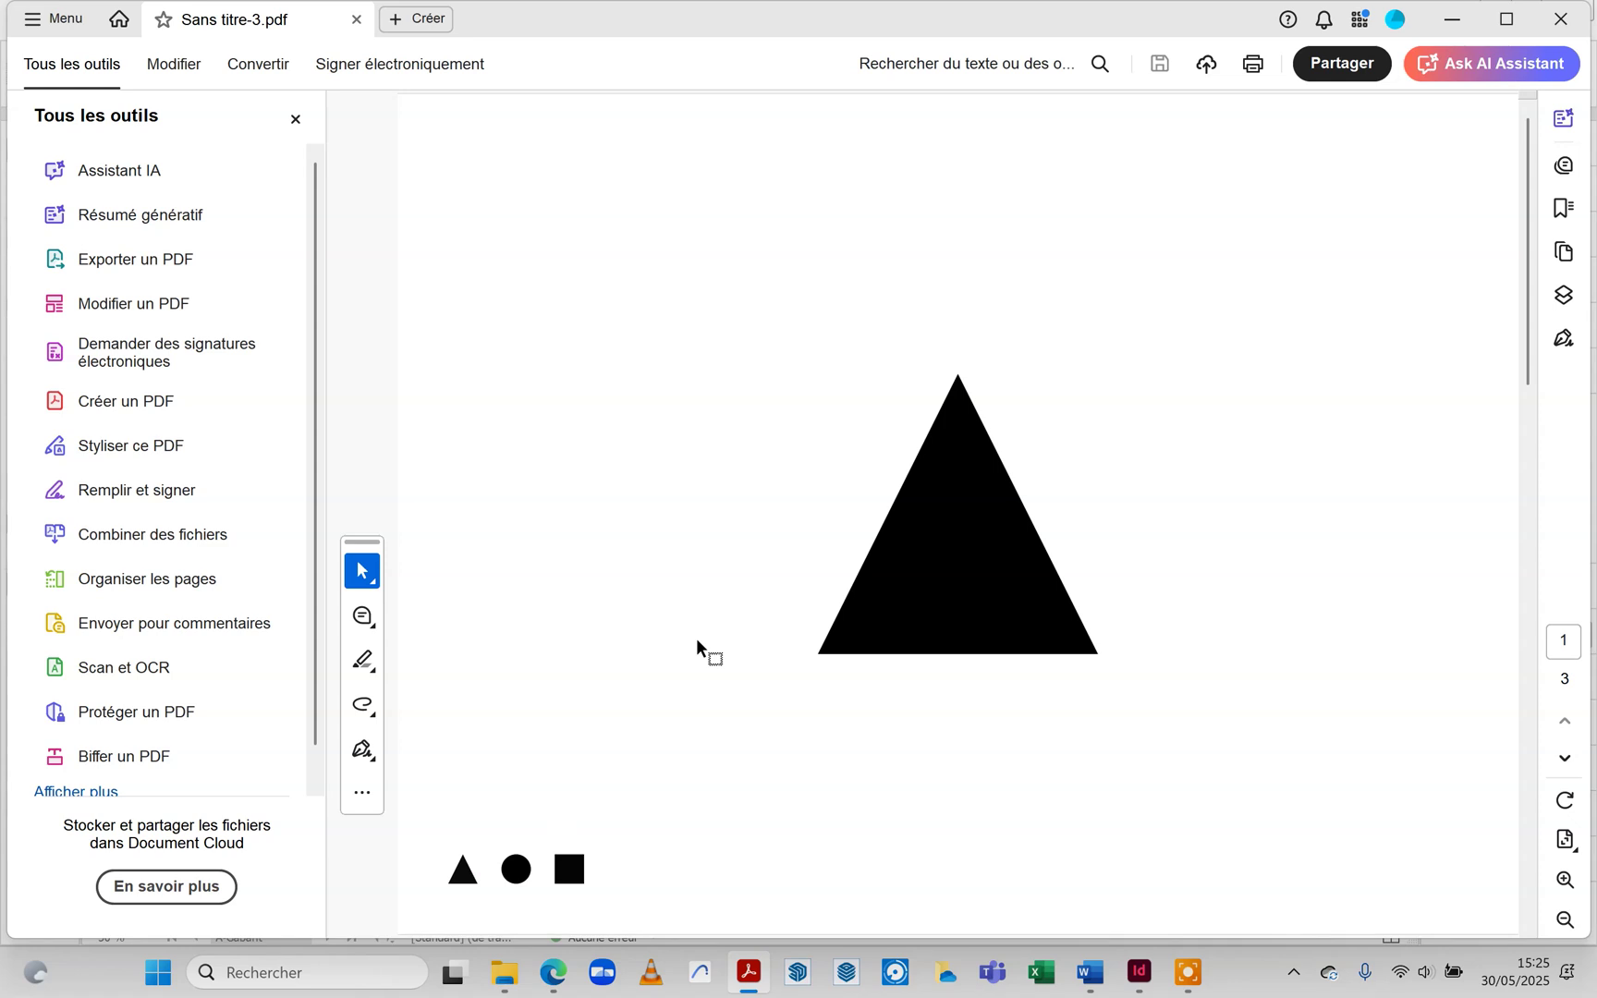
Switch back to InDesign and publish the document online as an update of the existing NAVIGATION PAR SIGNET 2 publication.
key(alt+Tab)
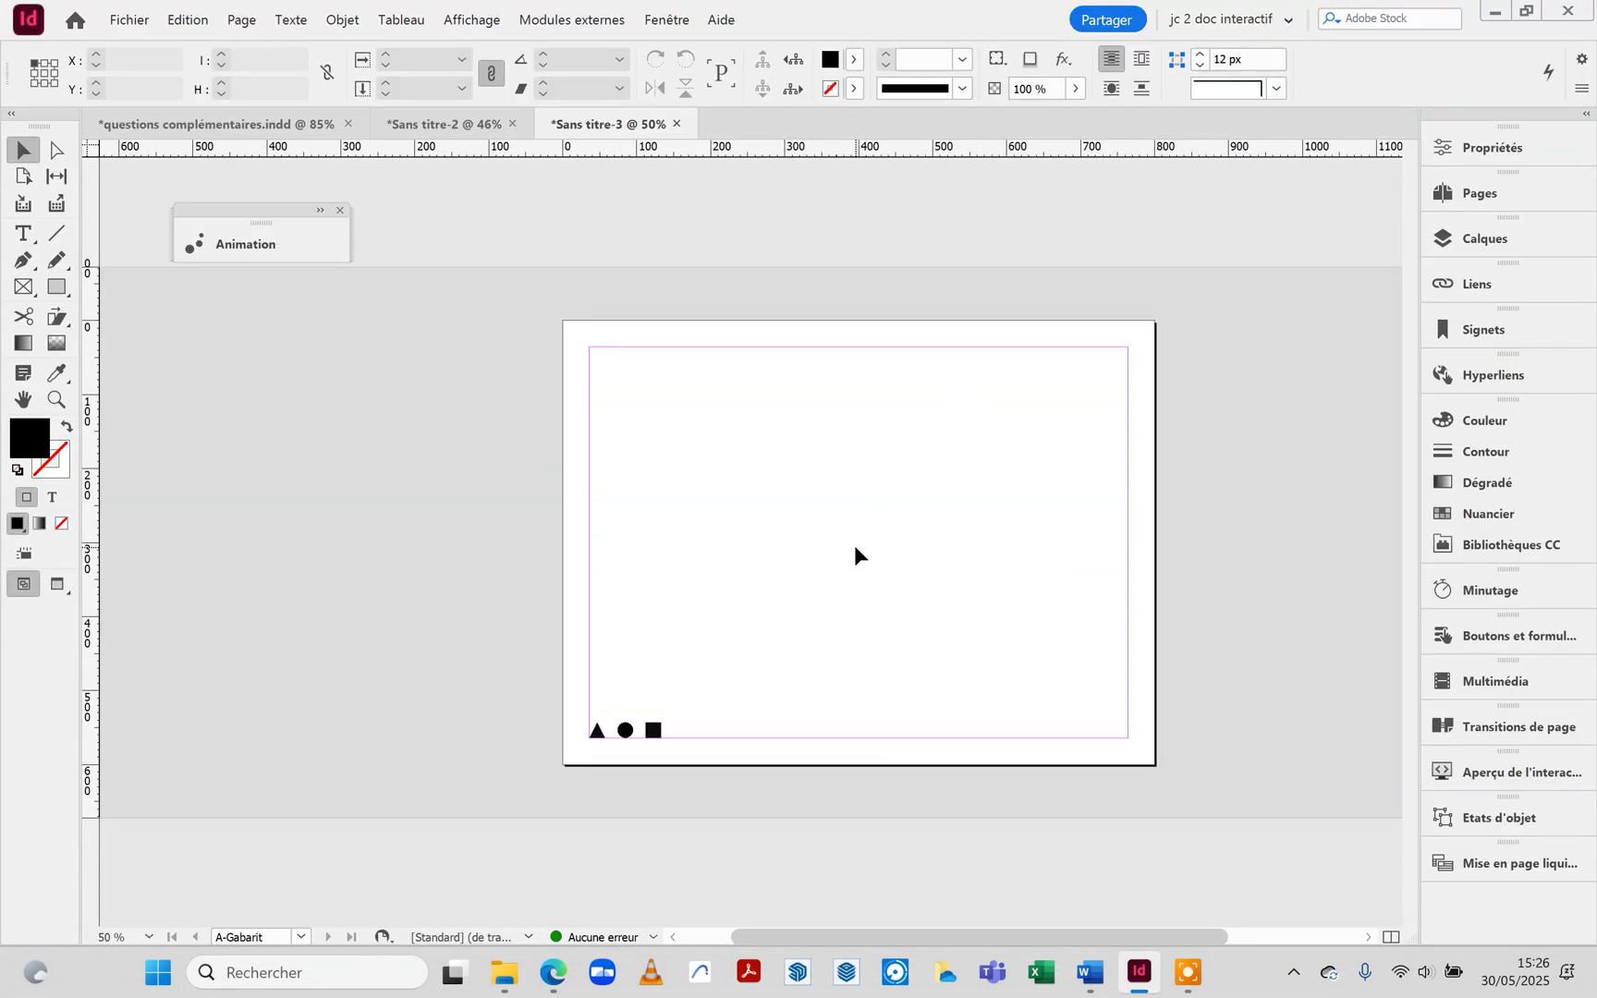
click(127, 21)
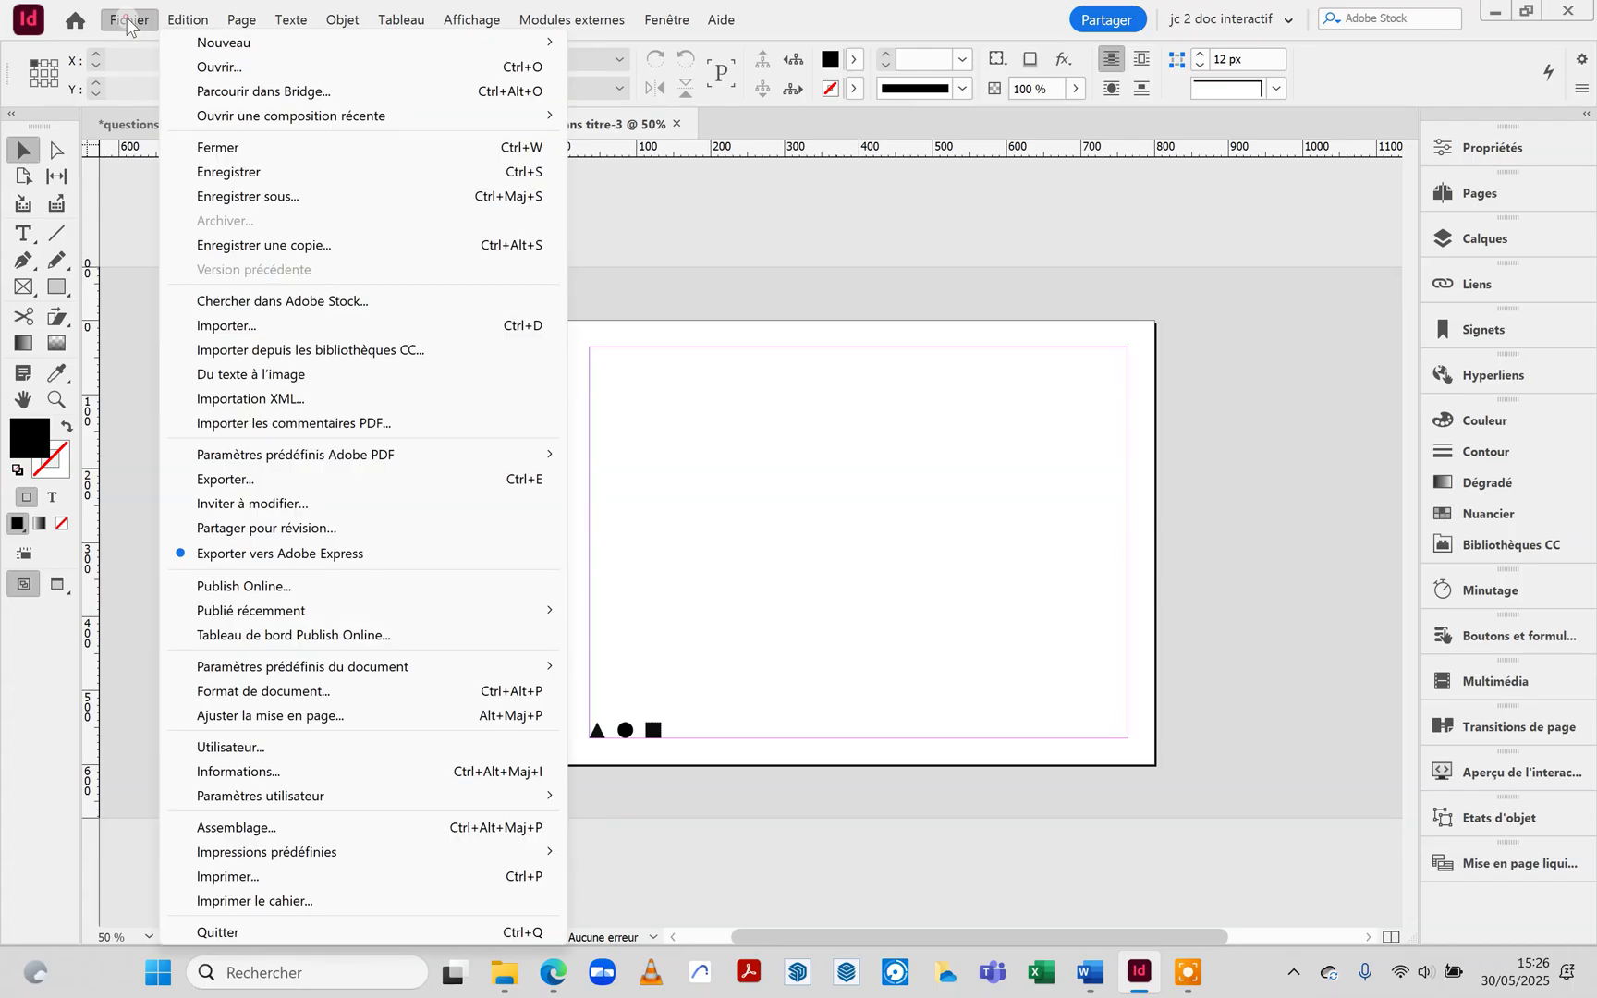
click(282, 587)
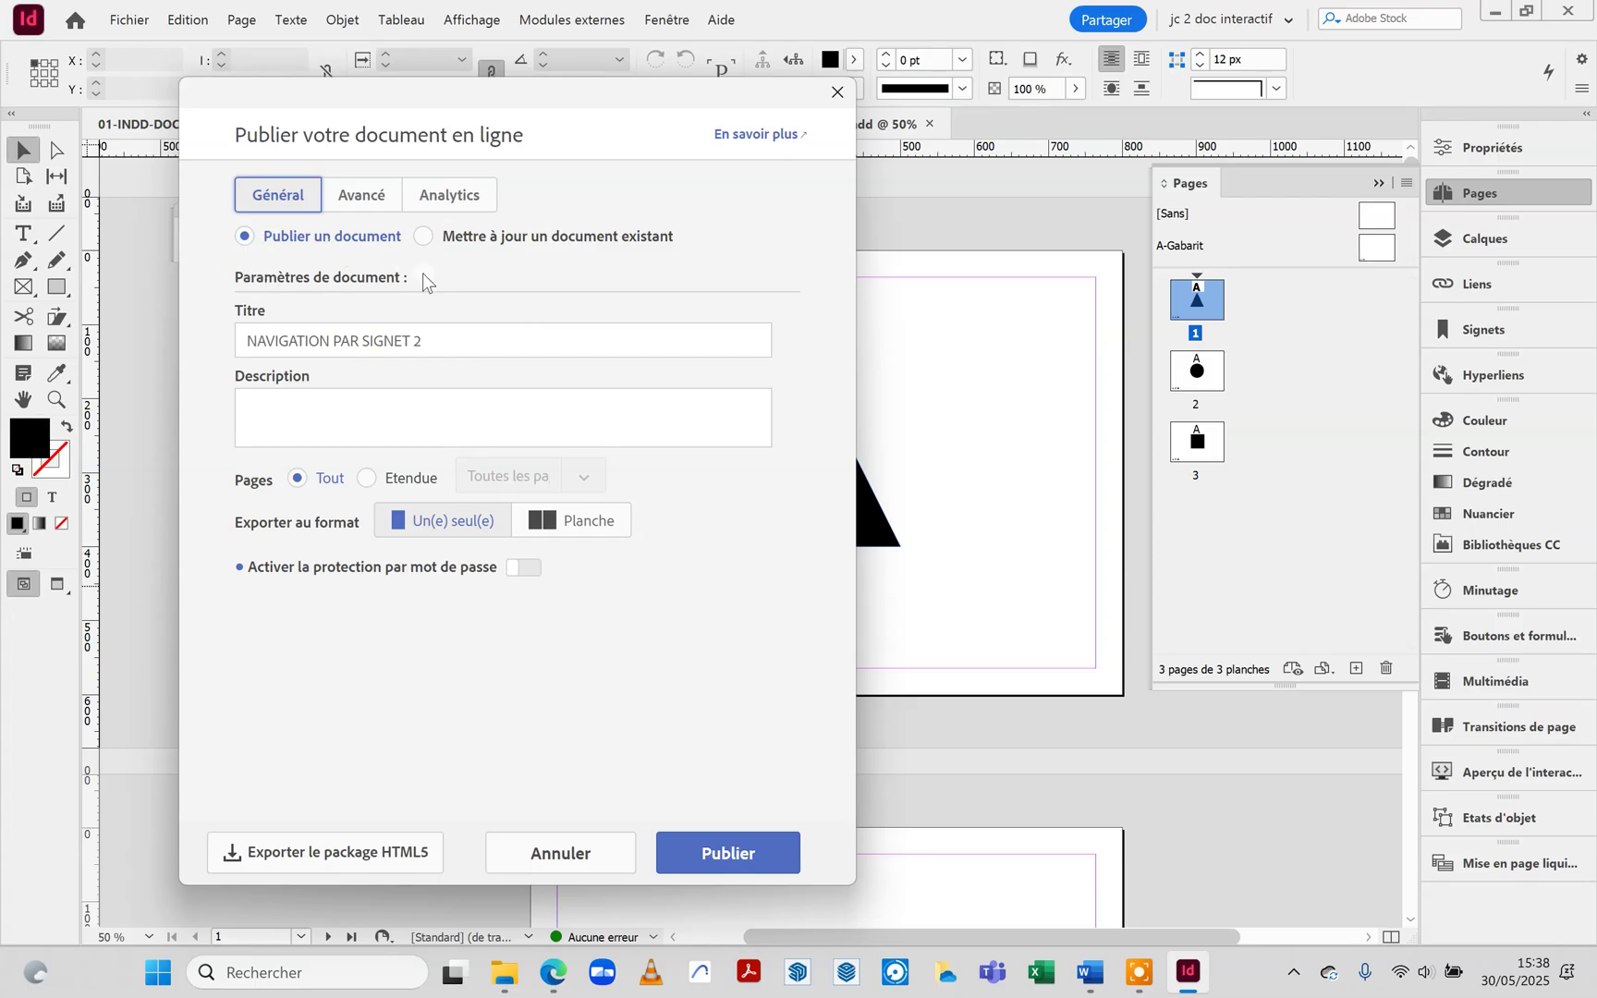
click(662, 237)
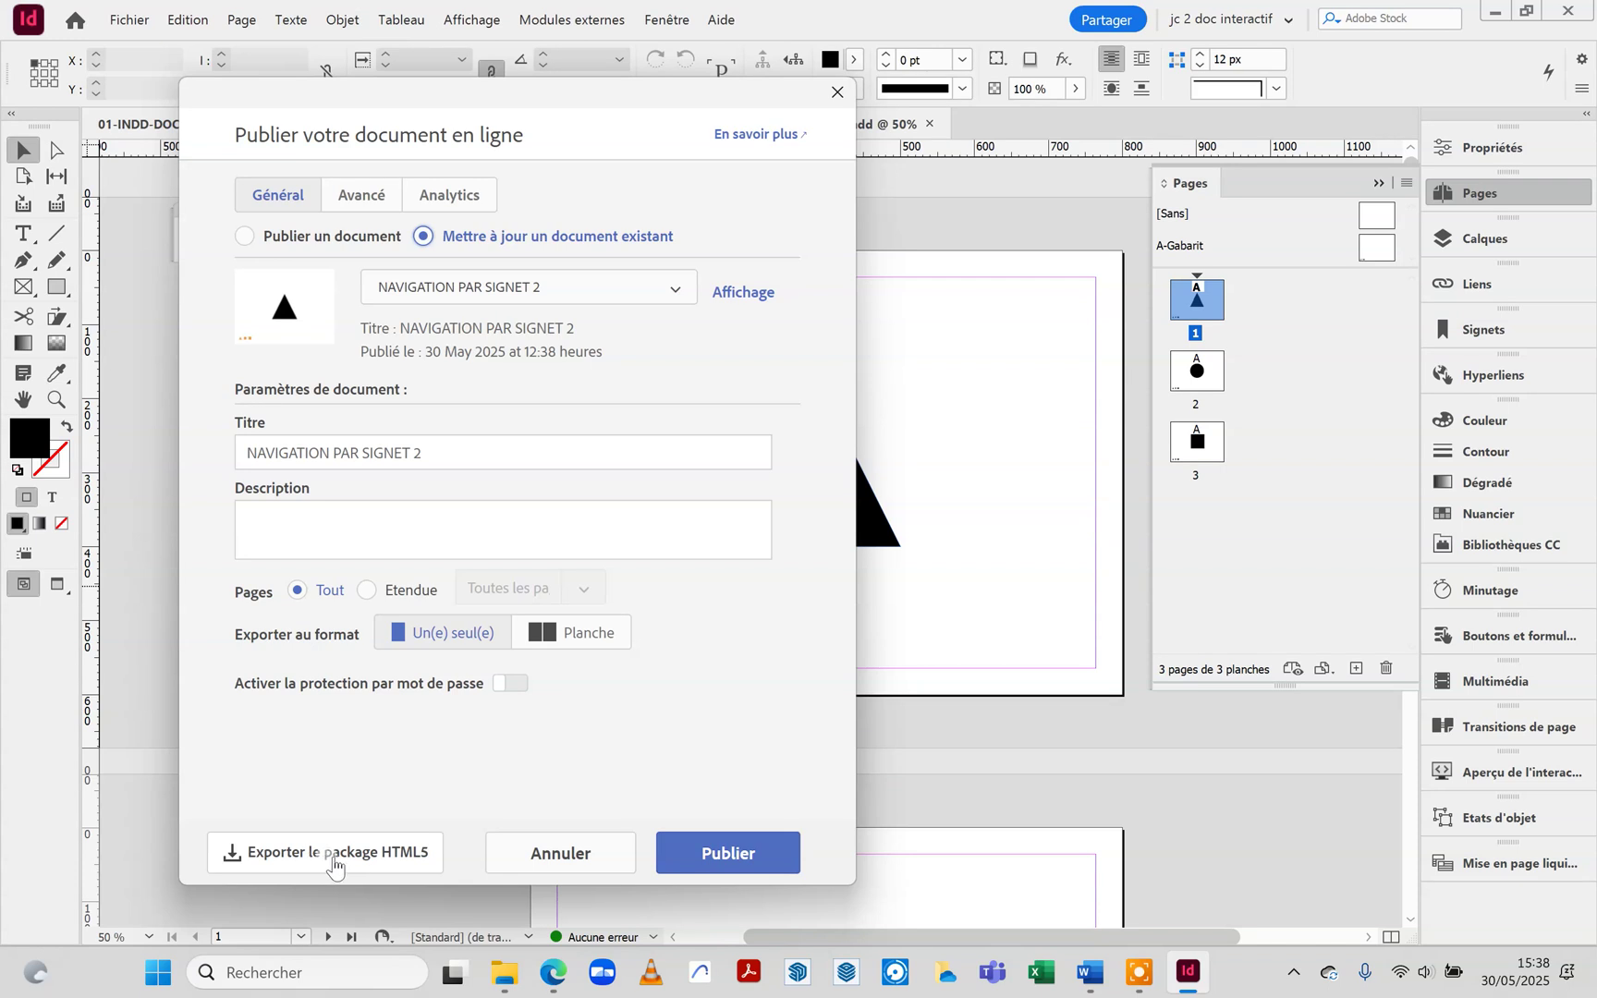
click(728, 854)
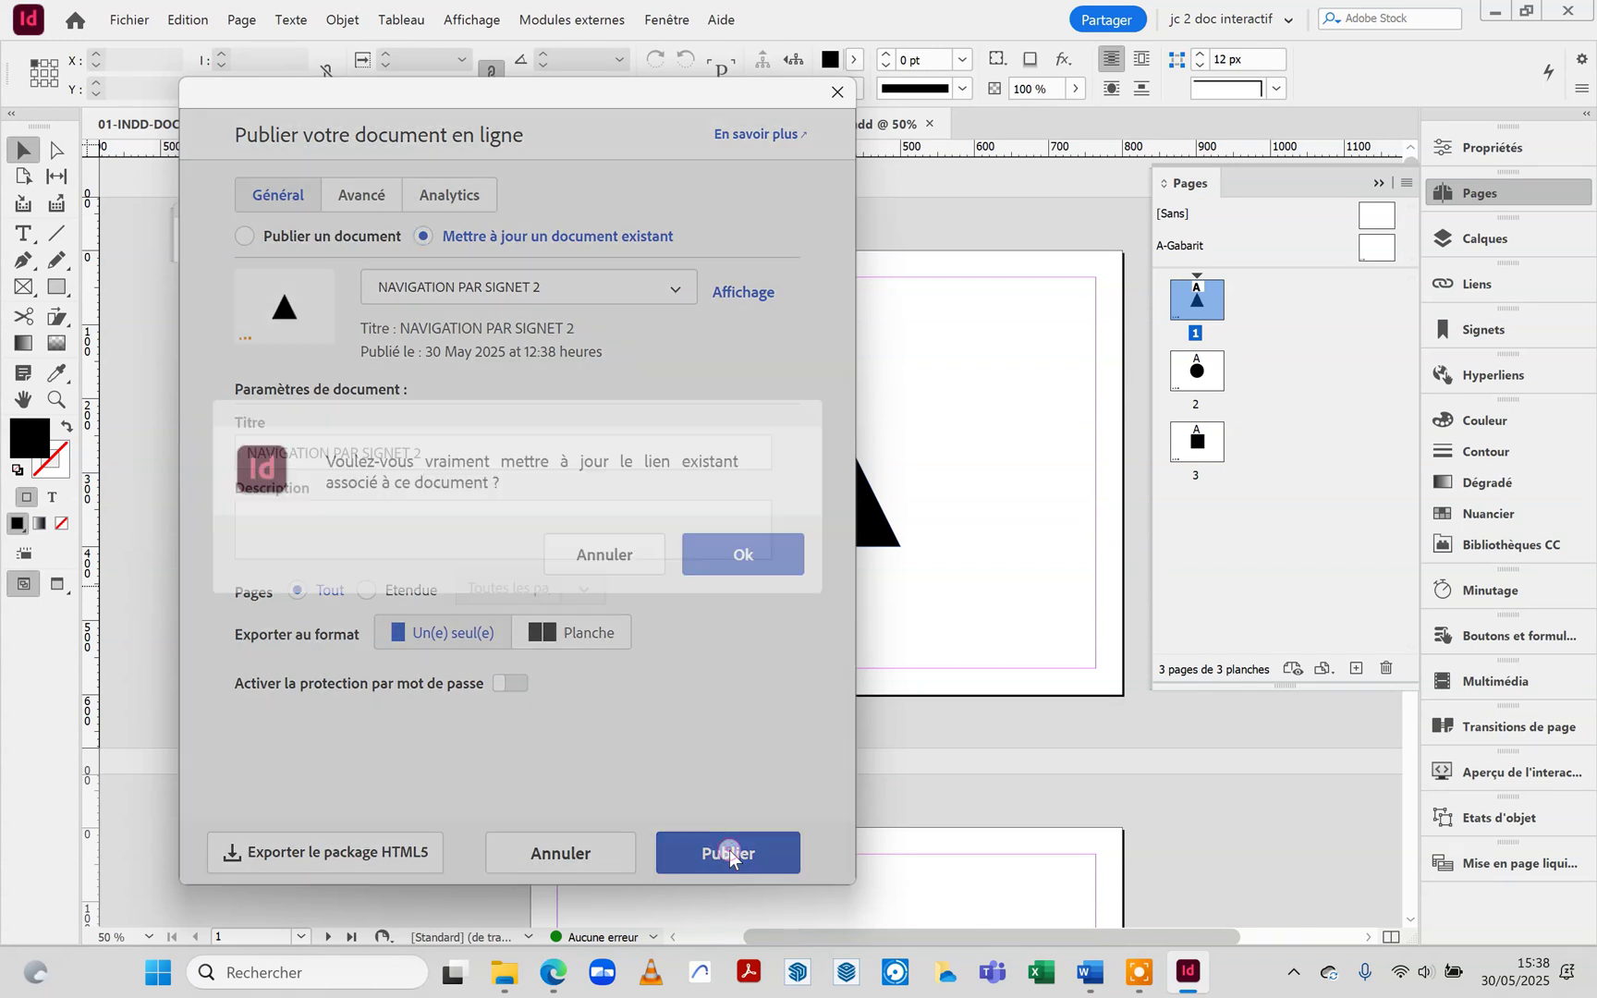
click(732, 559)
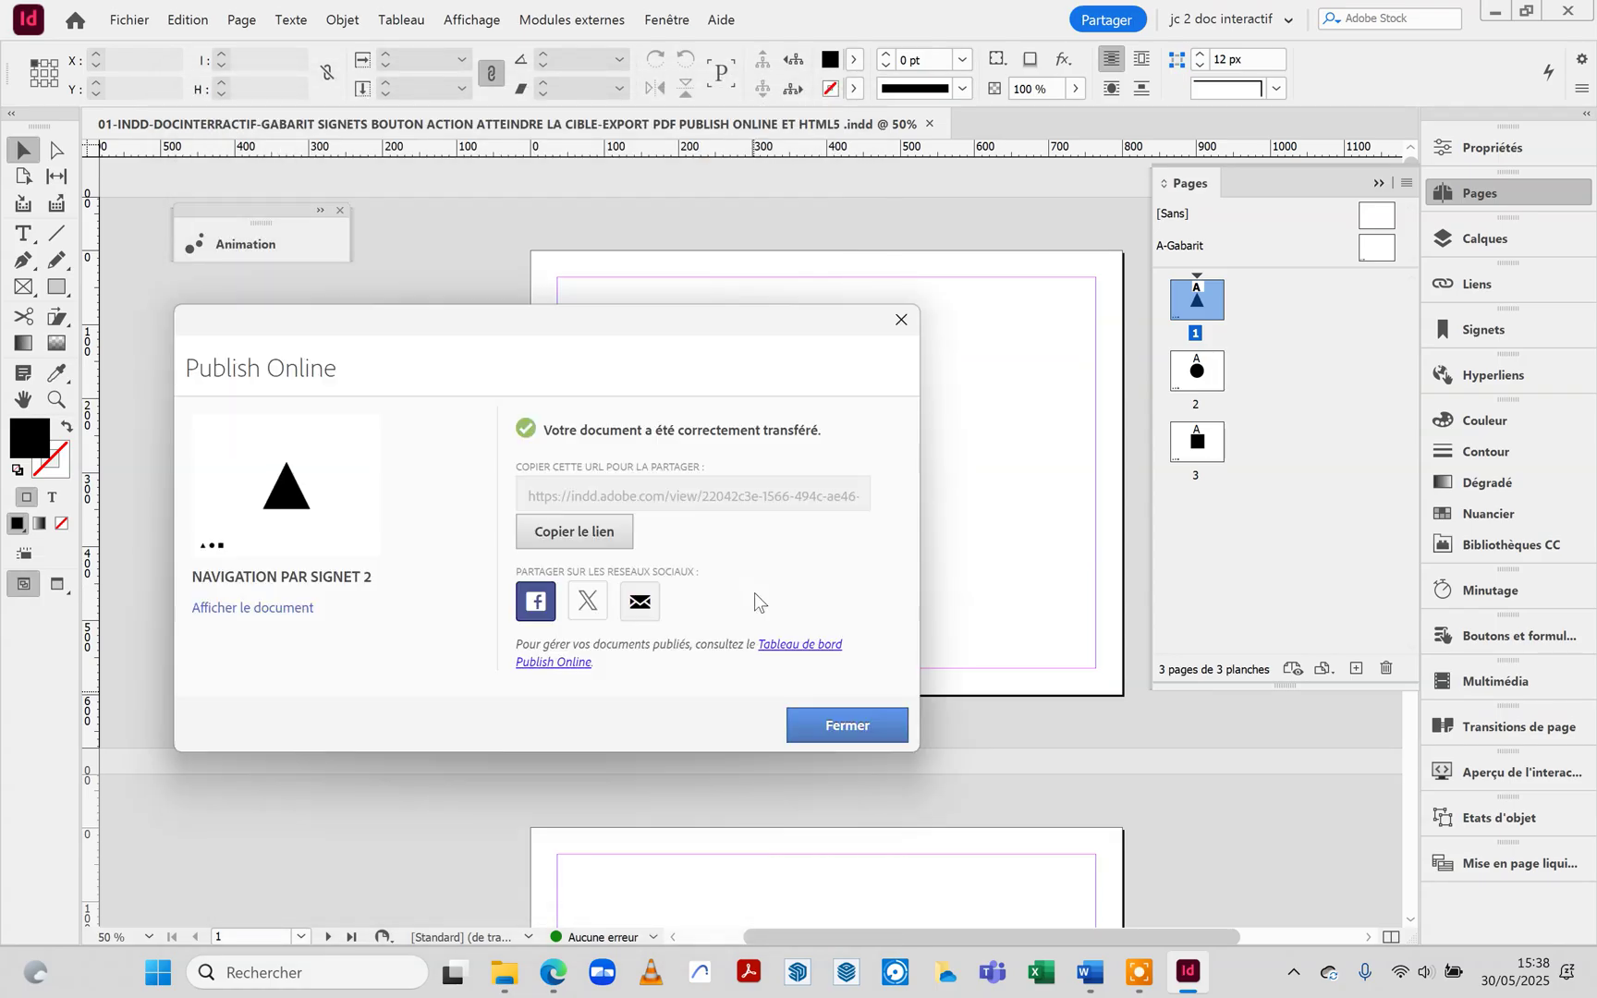
Copy the published document's link and open it in the Edge browser in place of the Publish Online dashboard.
click(573, 538)
click(576, 532)
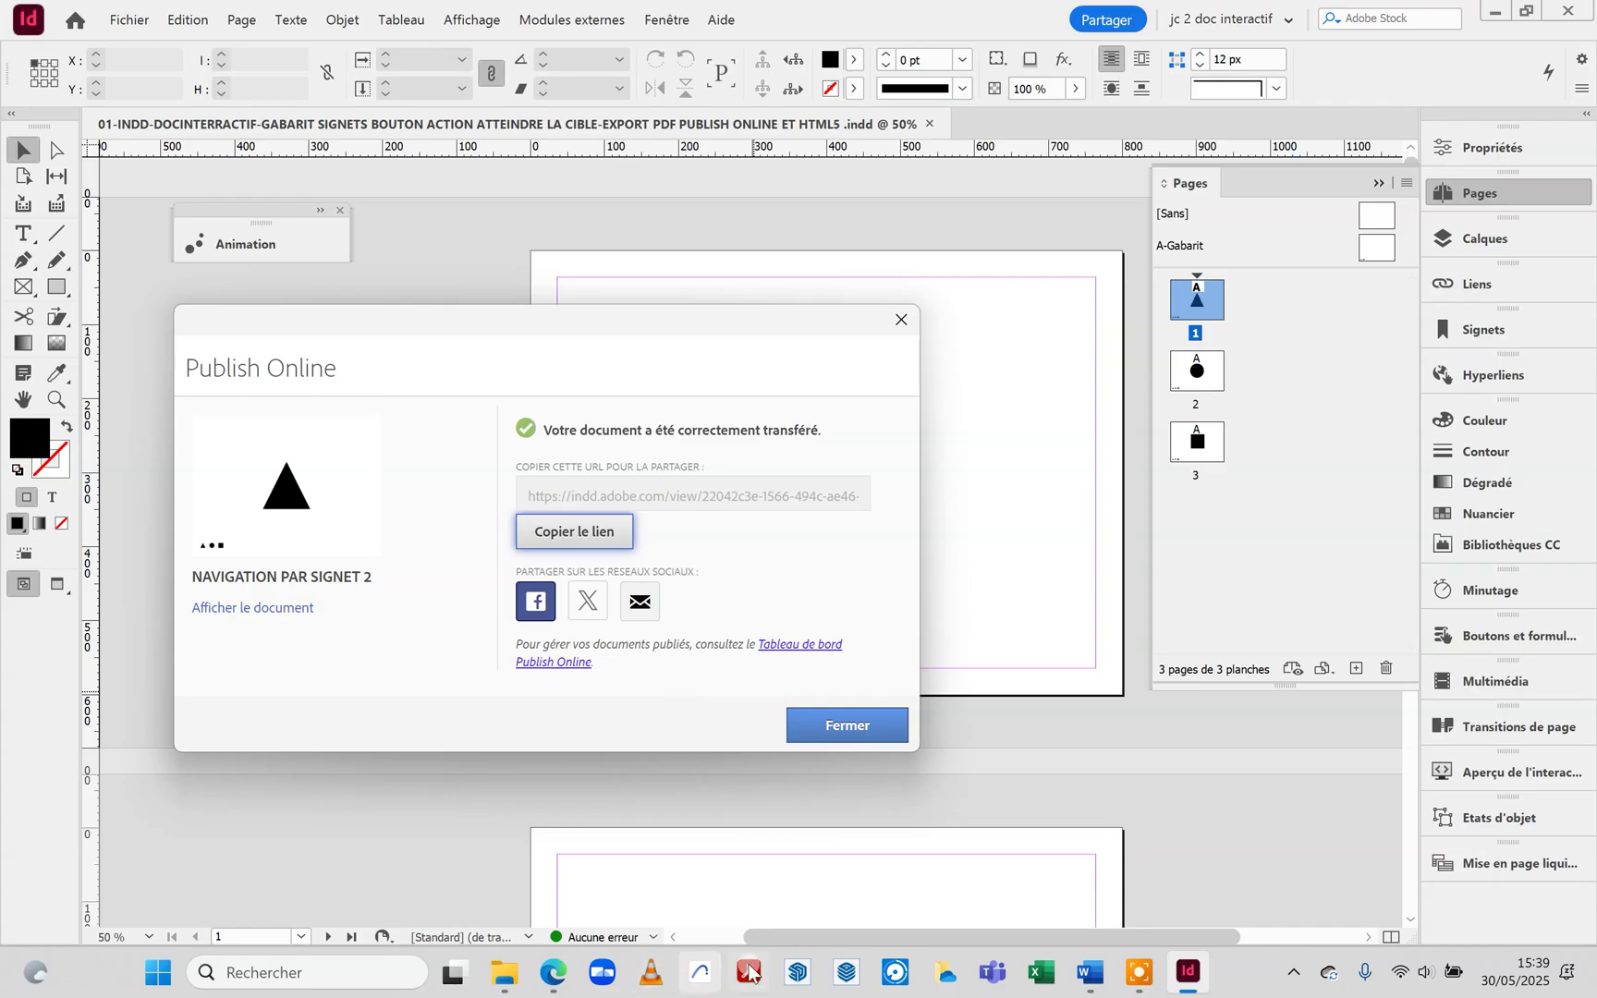
click(553, 980)
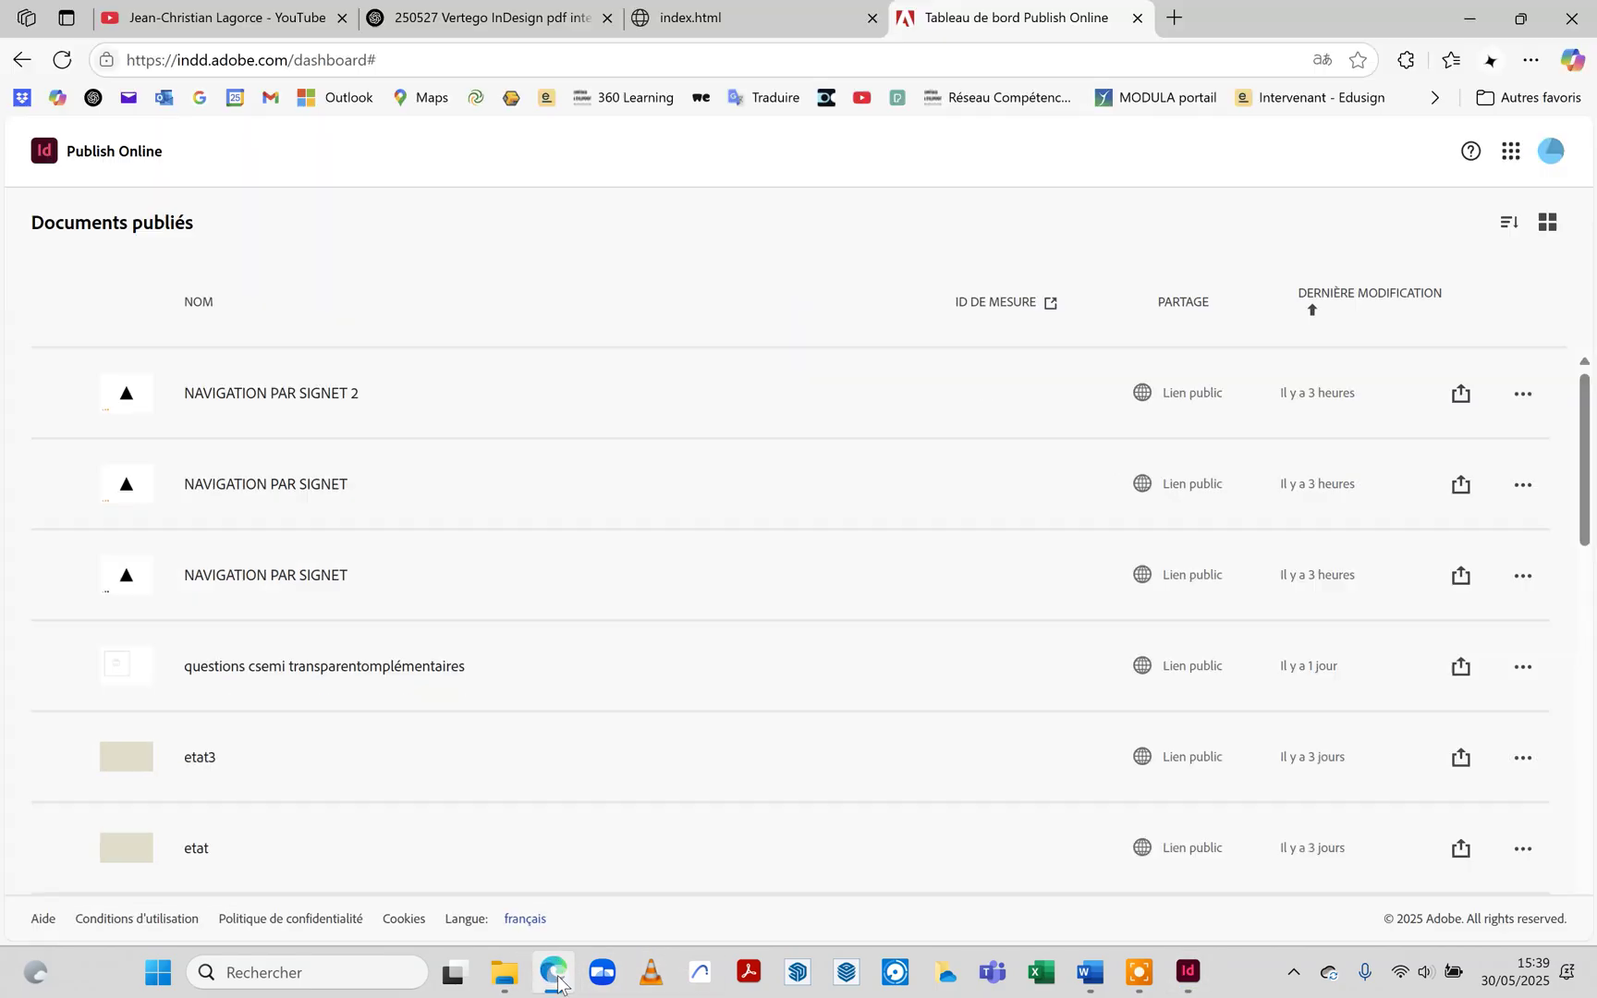
click(664, 65)
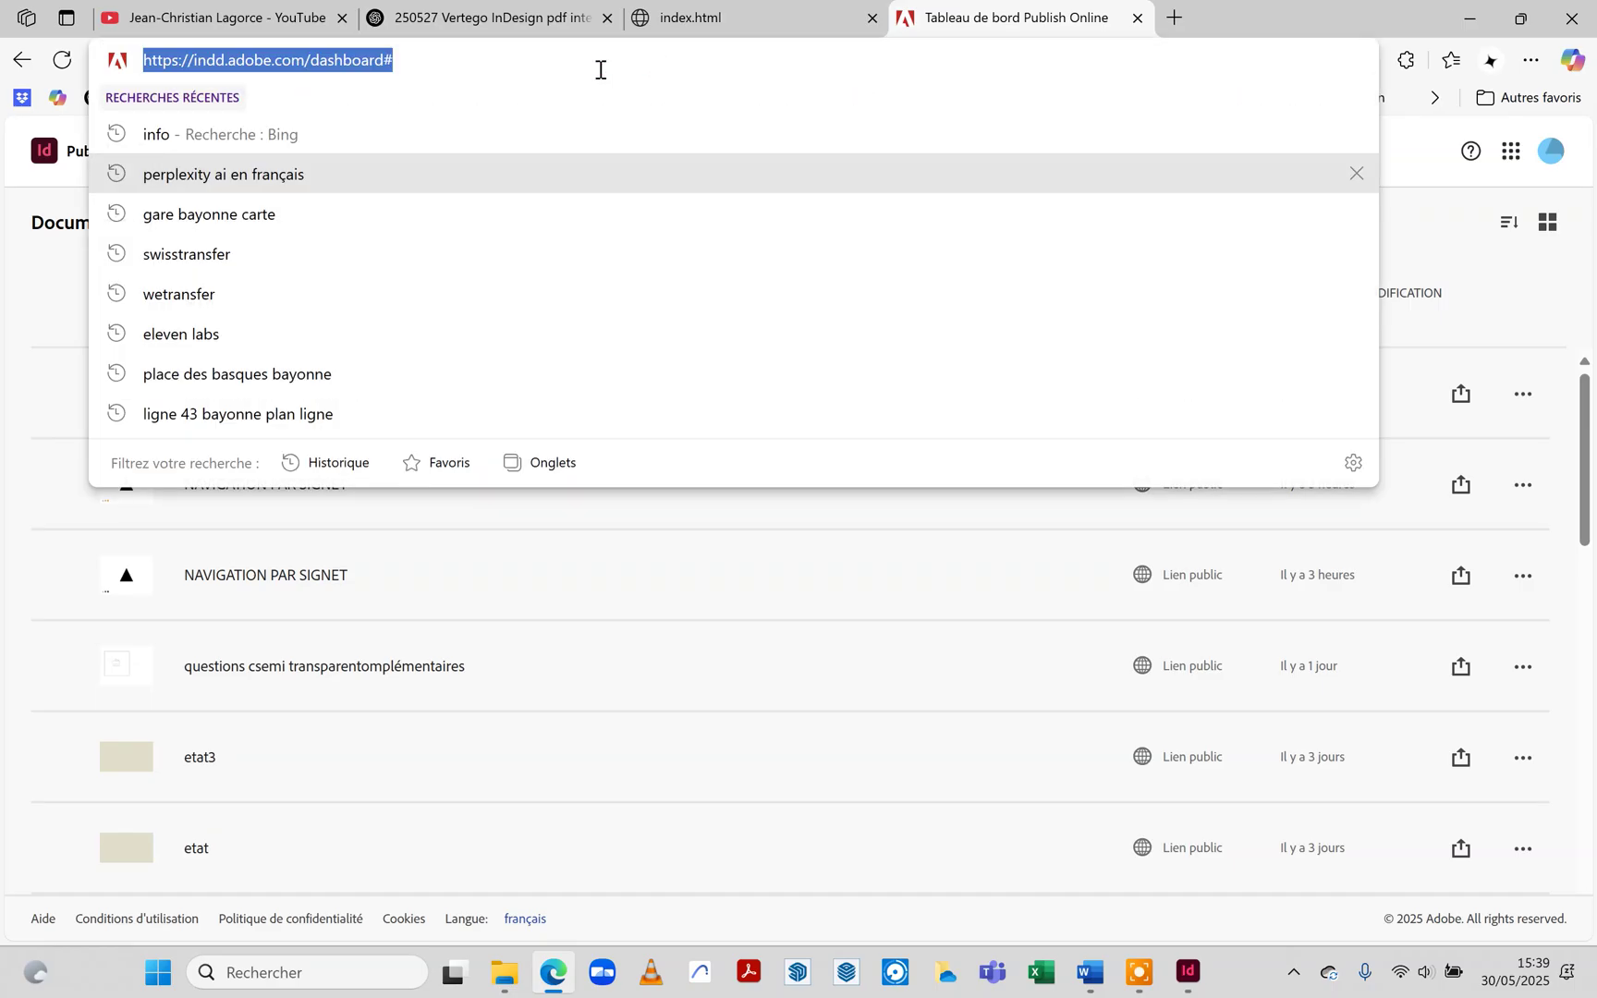
key(ctrl+v)
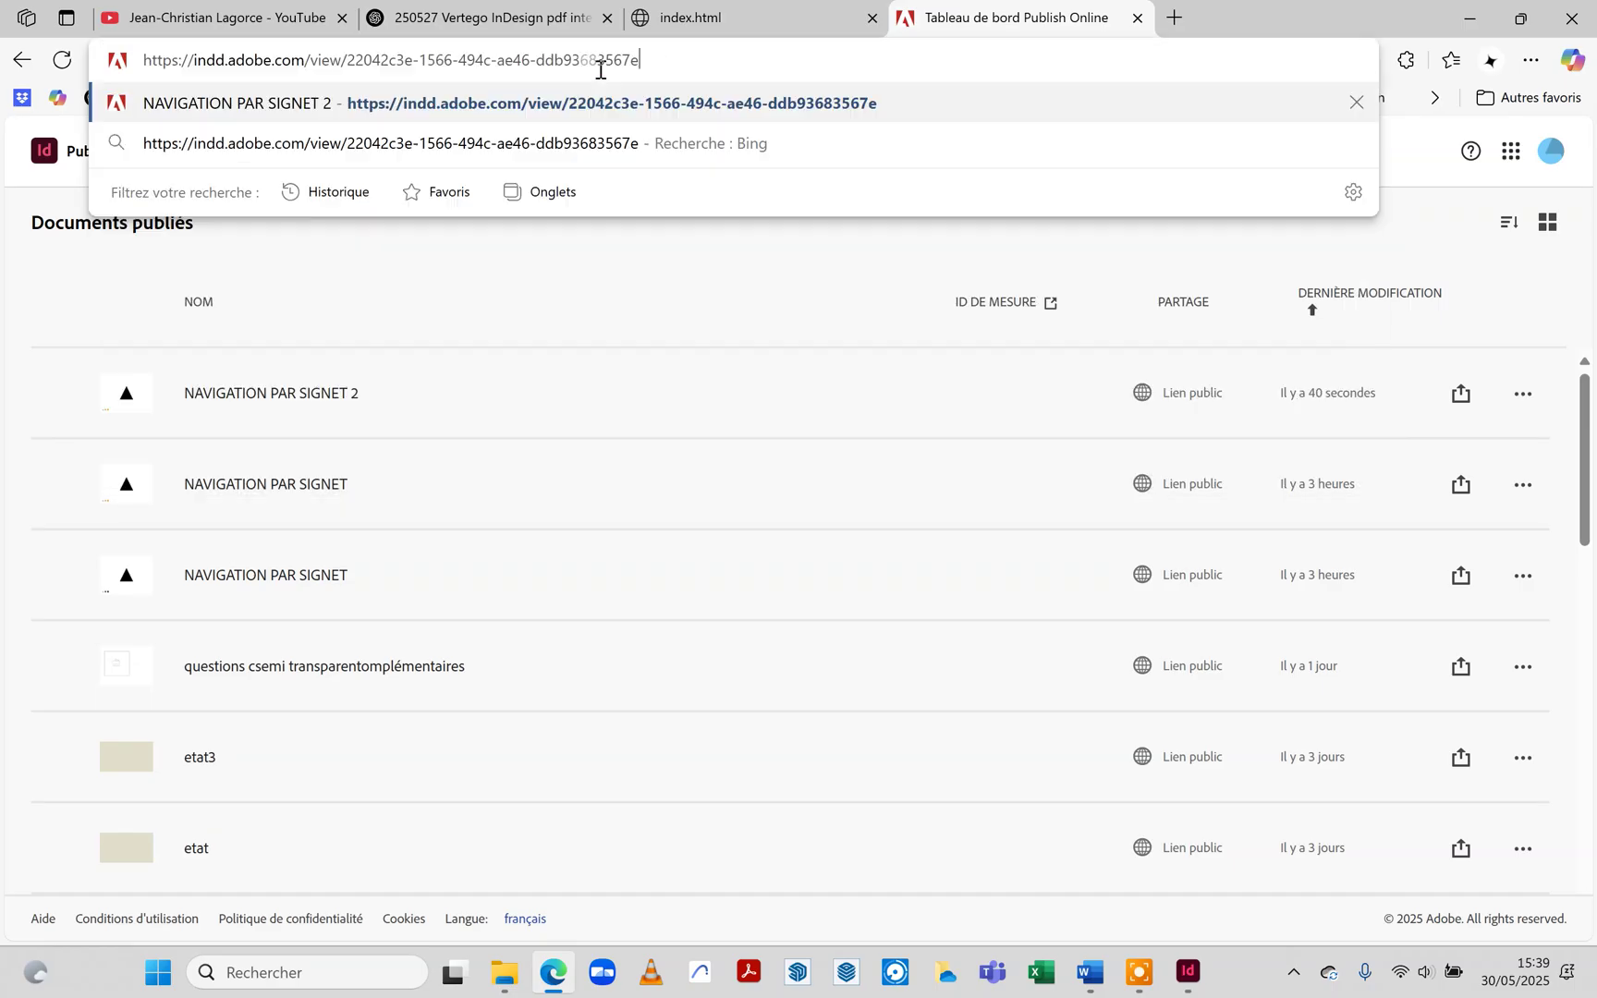
key(Return)
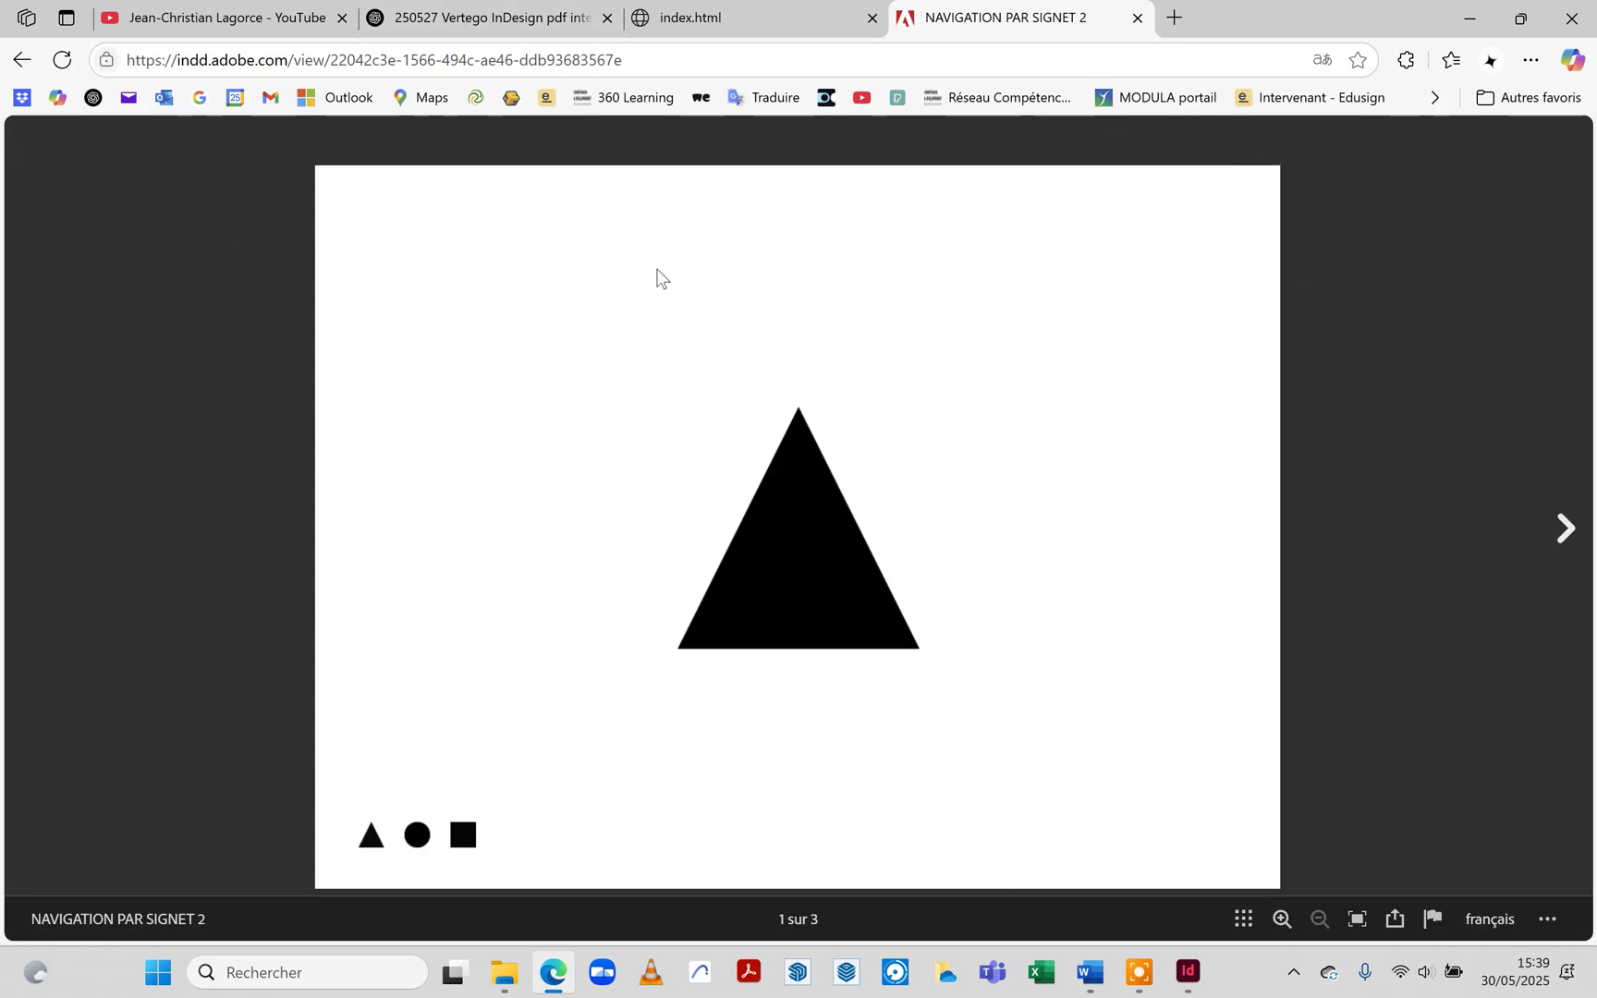
Test the three shape buttons and the forward and backward page navigation in the online publication.
click(412, 843)
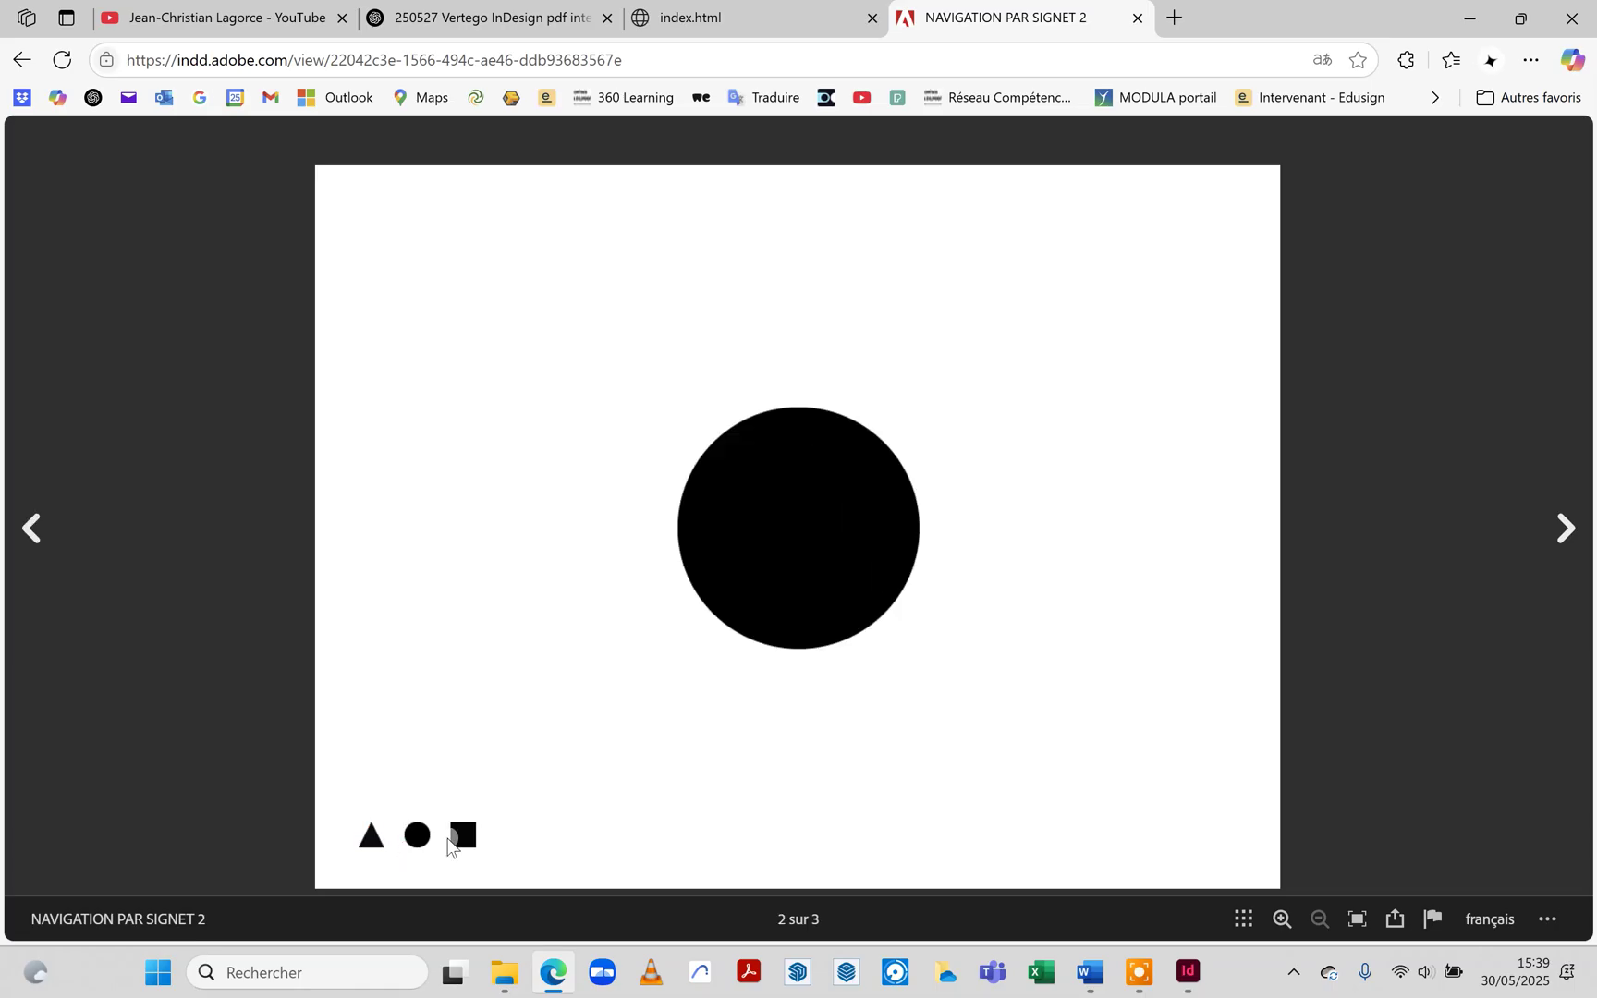
click(461, 838)
click(372, 839)
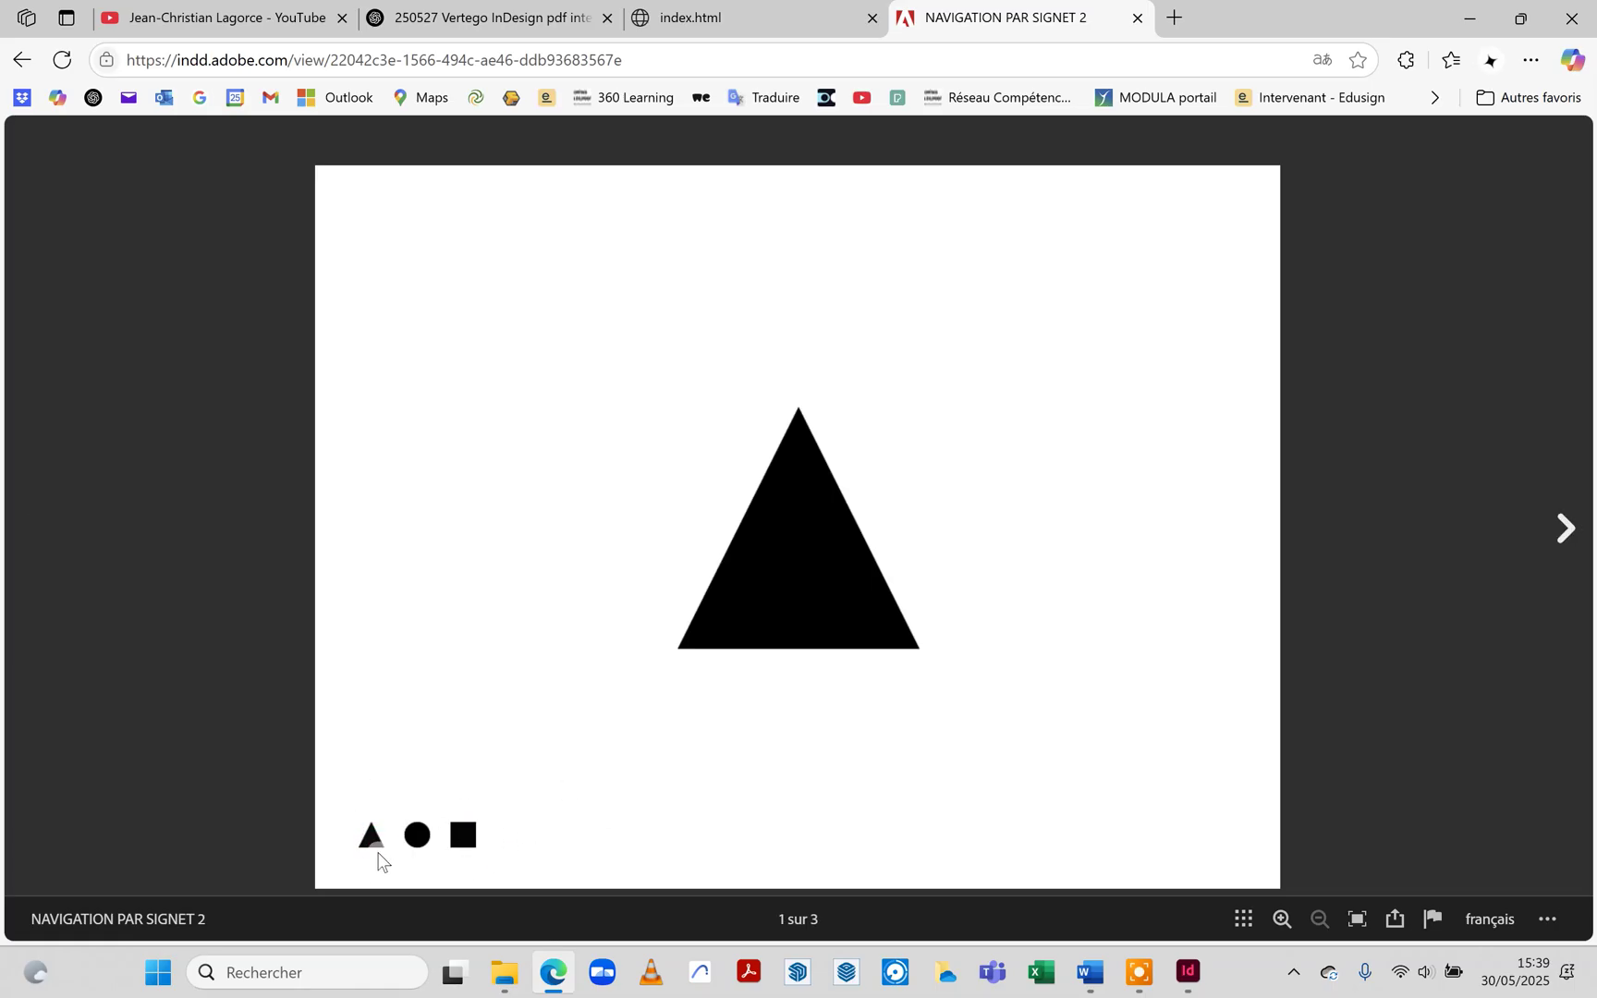
click(1566, 529)
click(1566, 529)
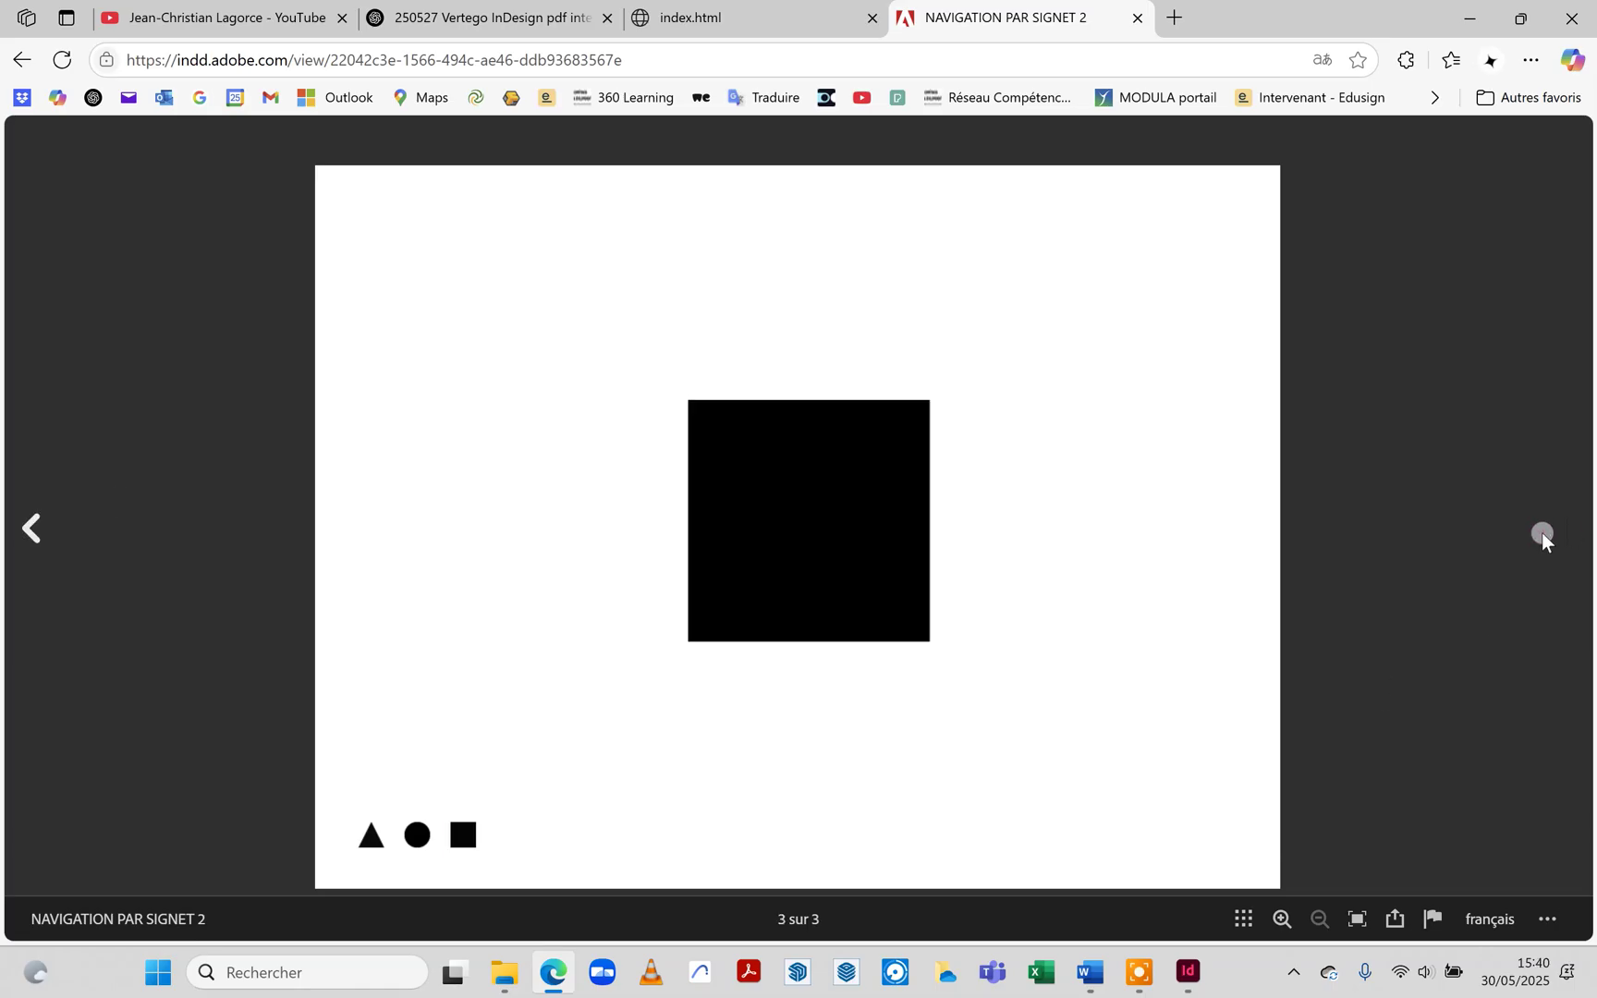
click(28, 532)
click(28, 532)
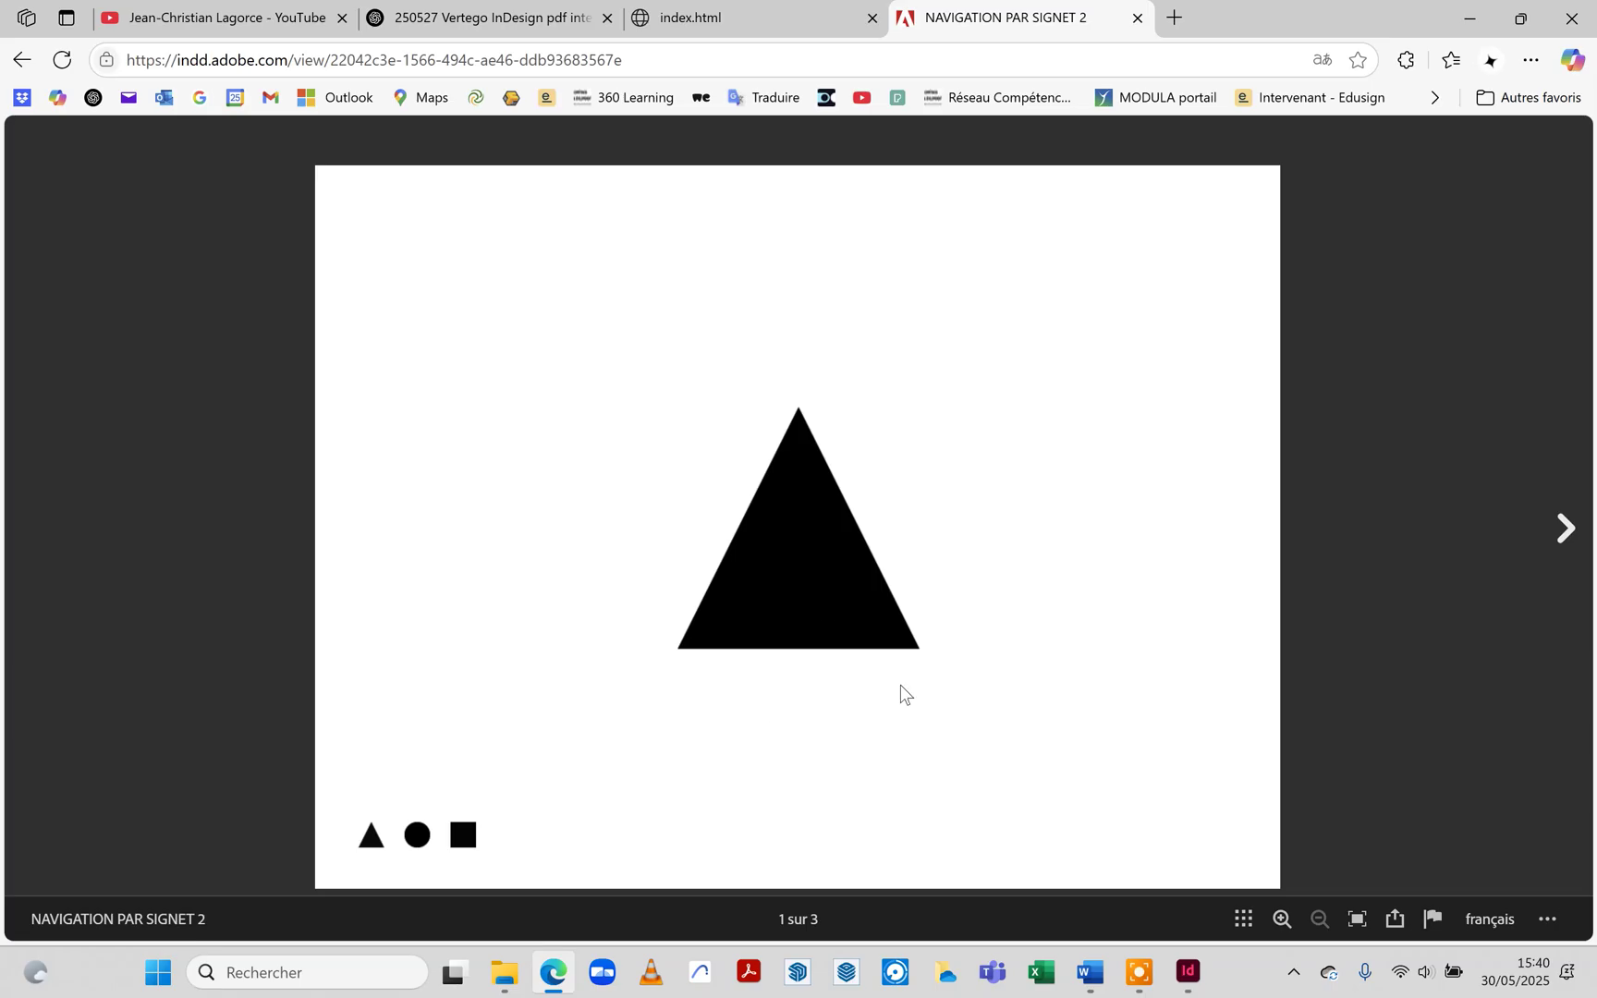
Switch back to InDesign and export the document as an HTML5 package with HTML text tags into the 01 GABARIT SIGNET BOUTON ACTION ATTEINDRE CIBLE EXPORTS folder.
key(alt+Tab)
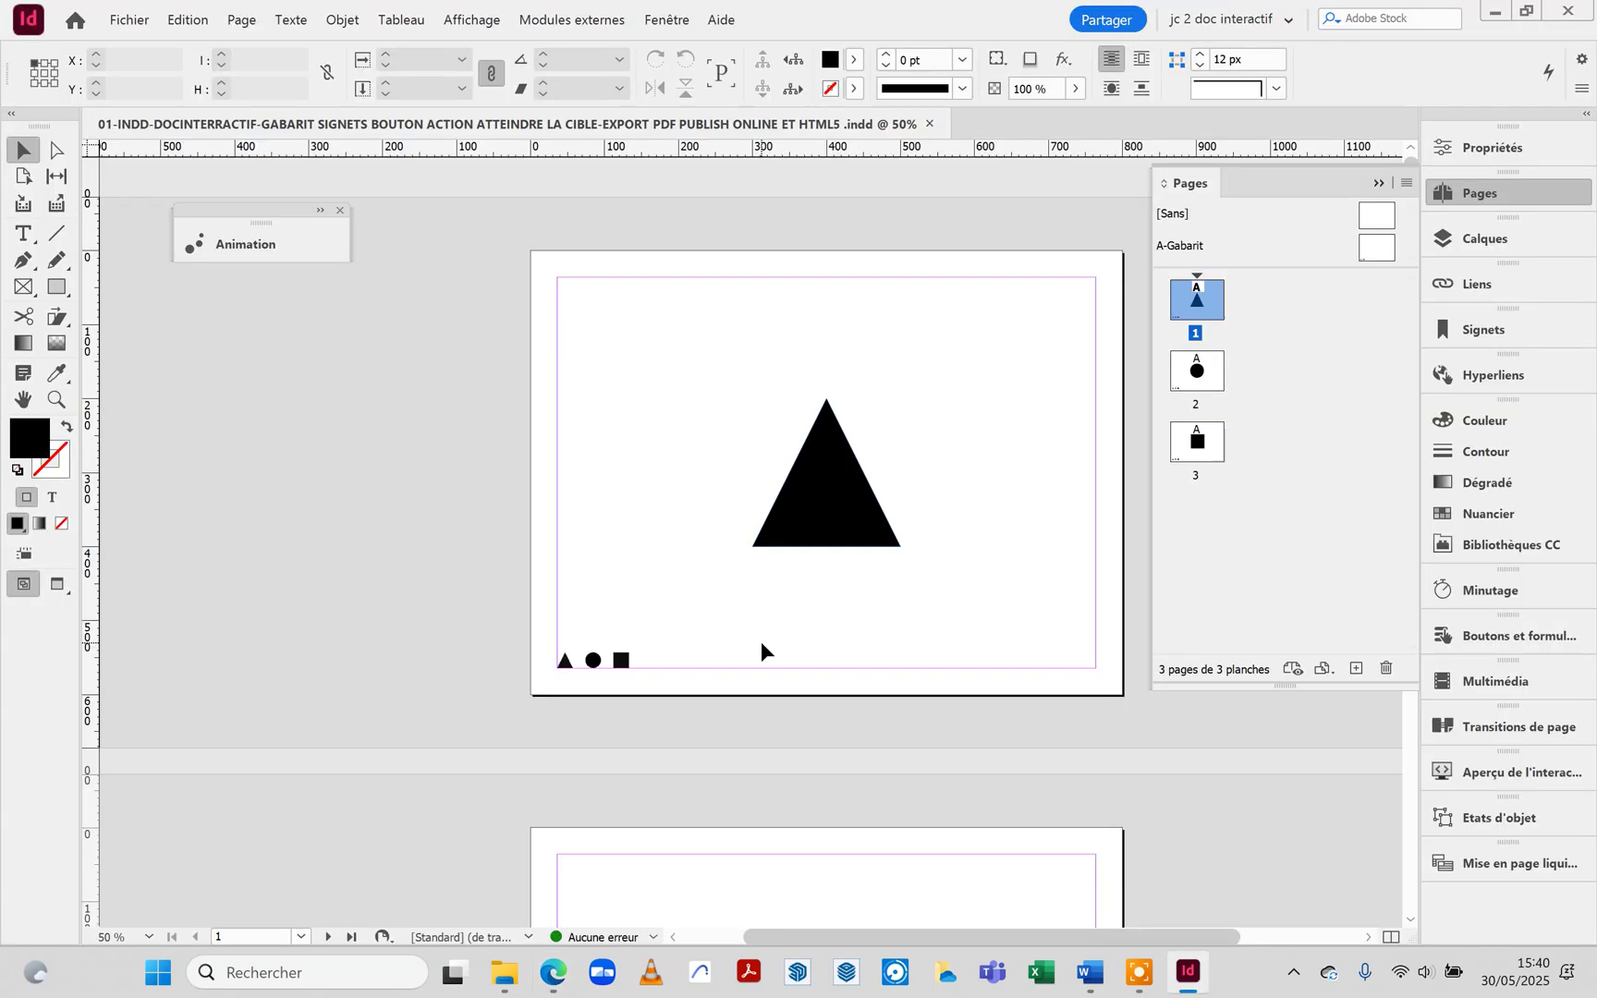
click(127, 21)
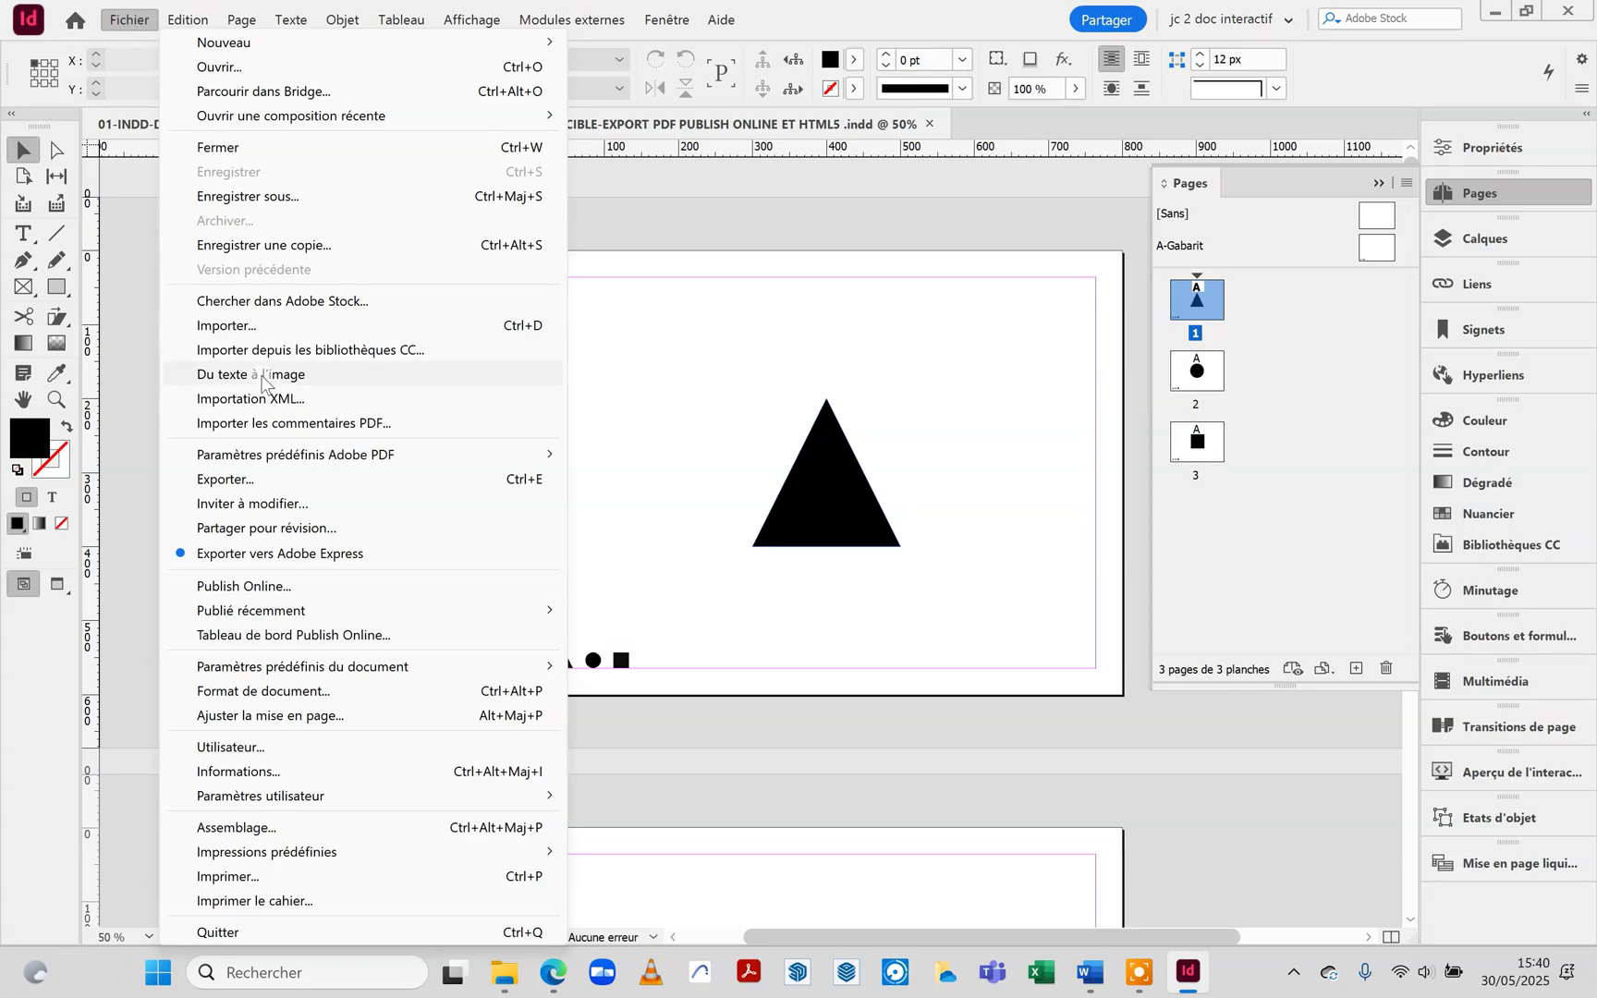
click(275, 591)
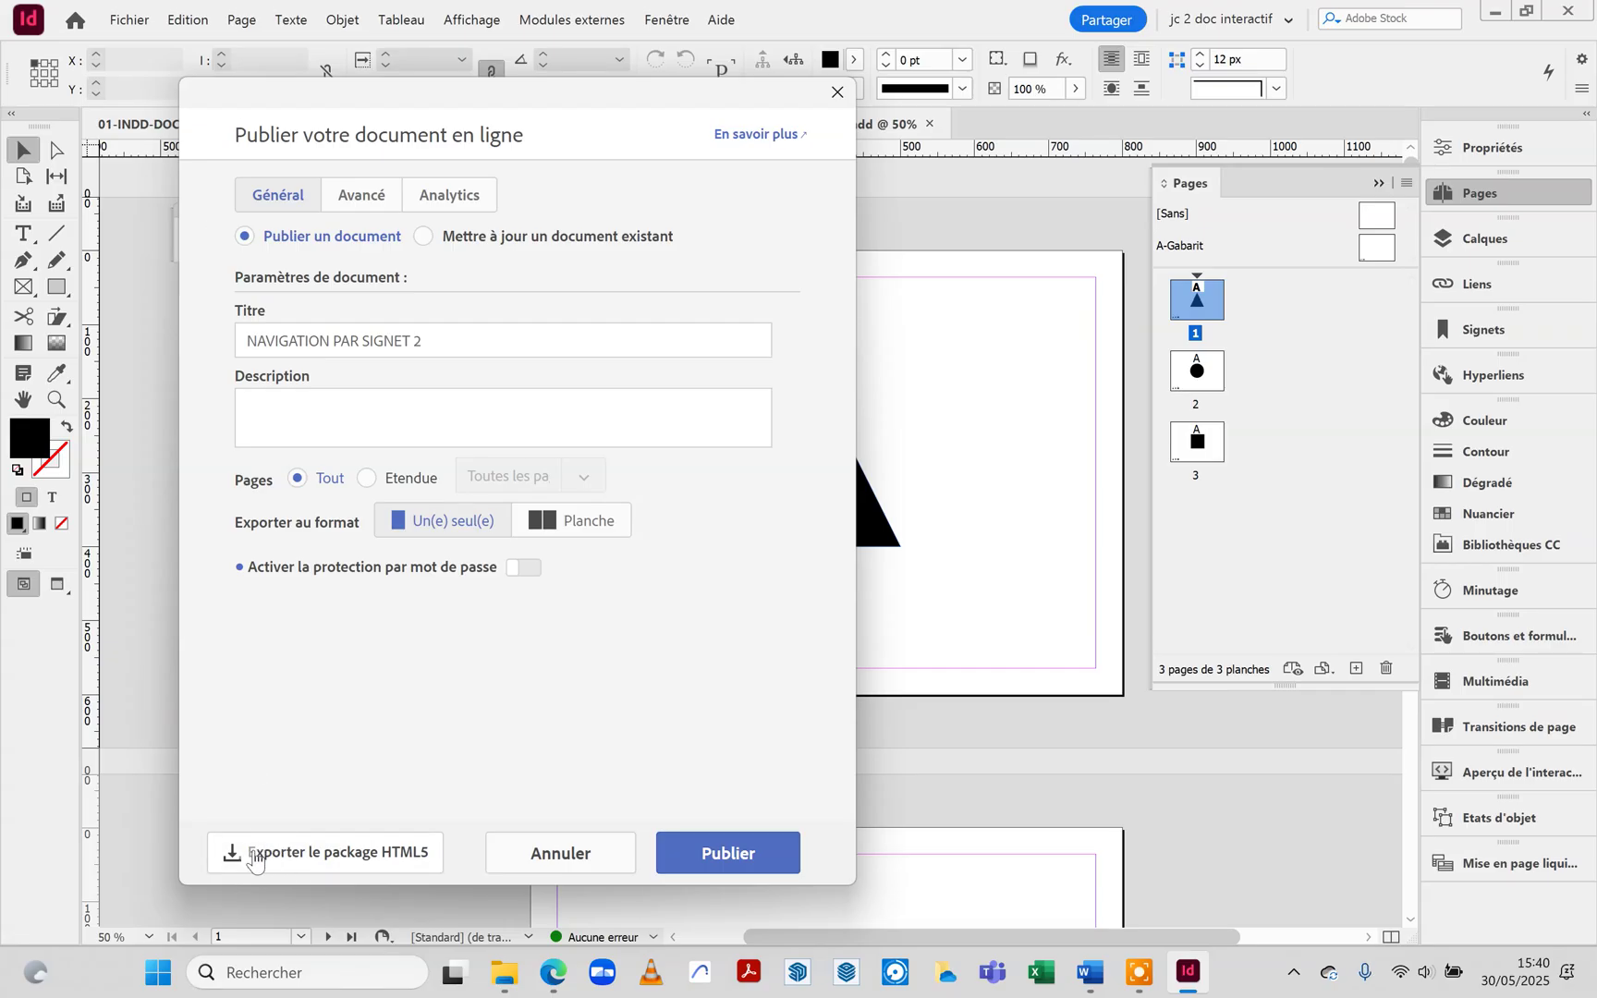
click(388, 865)
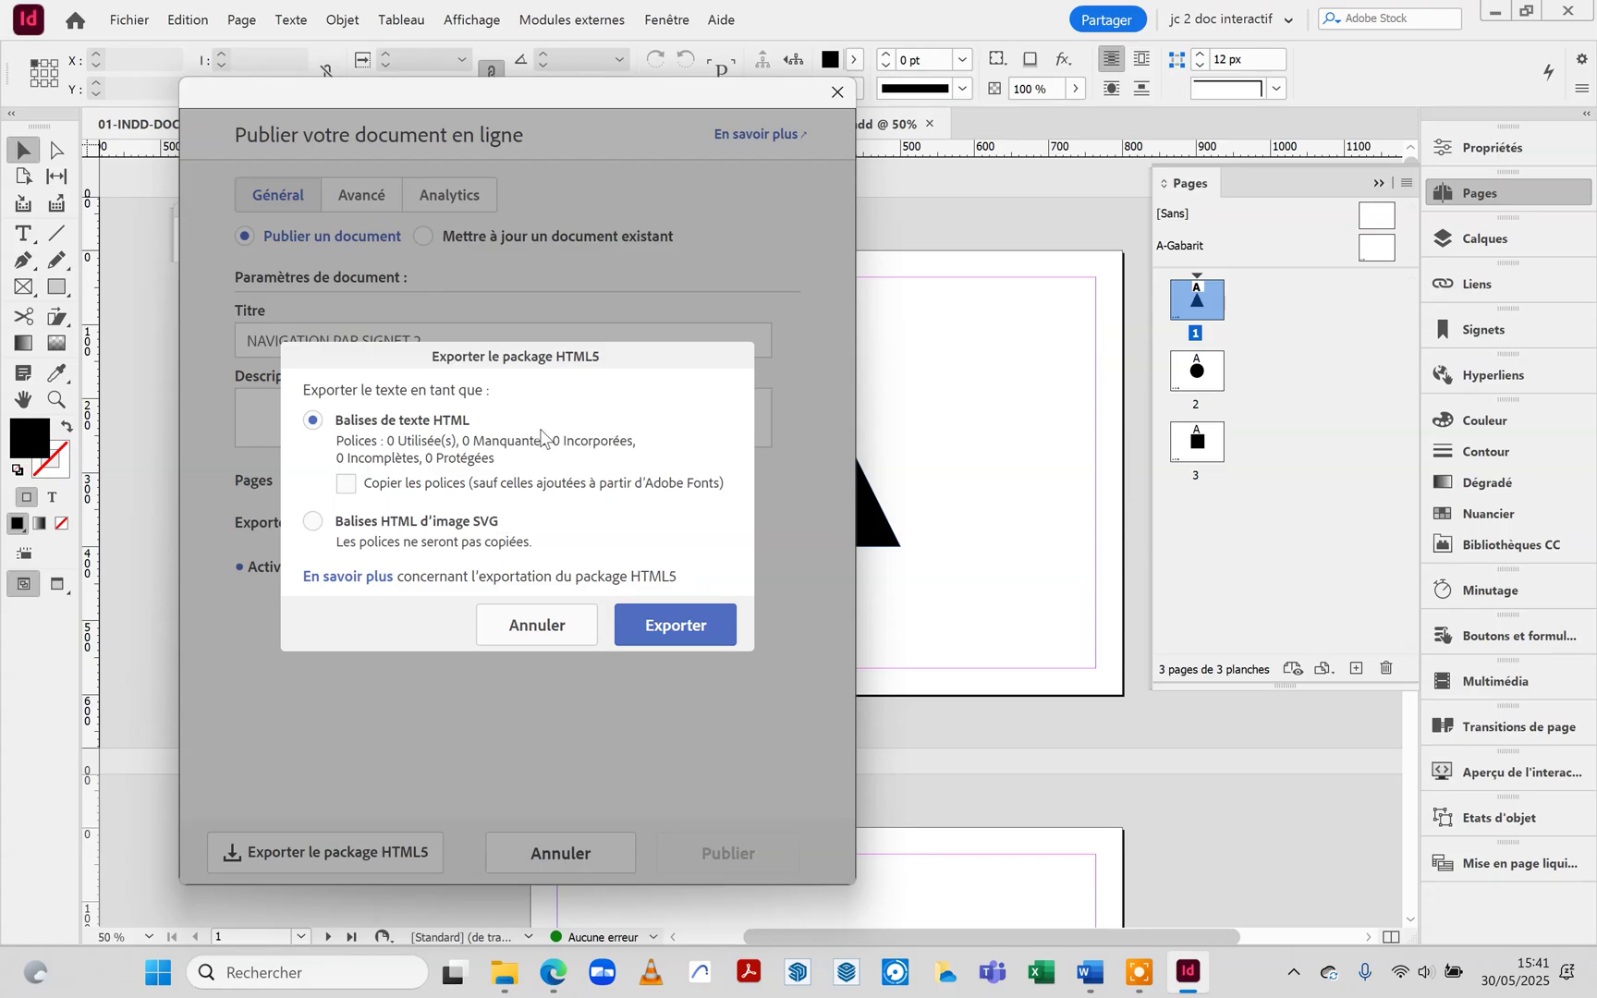
click(669, 629)
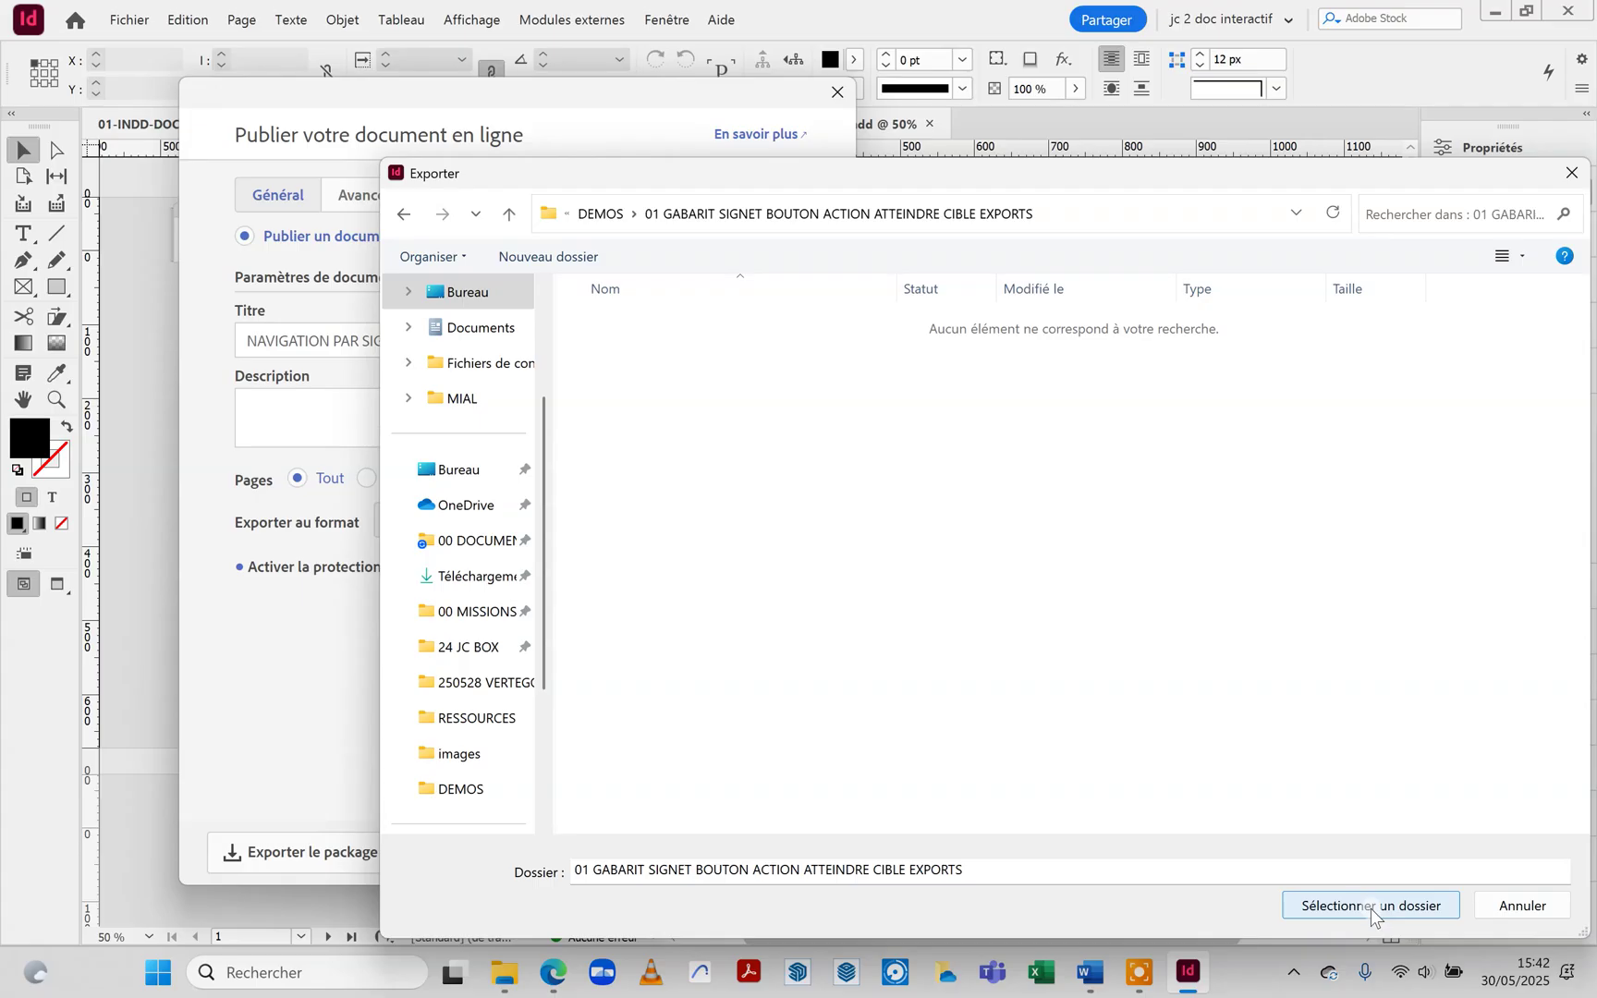
click(1372, 906)
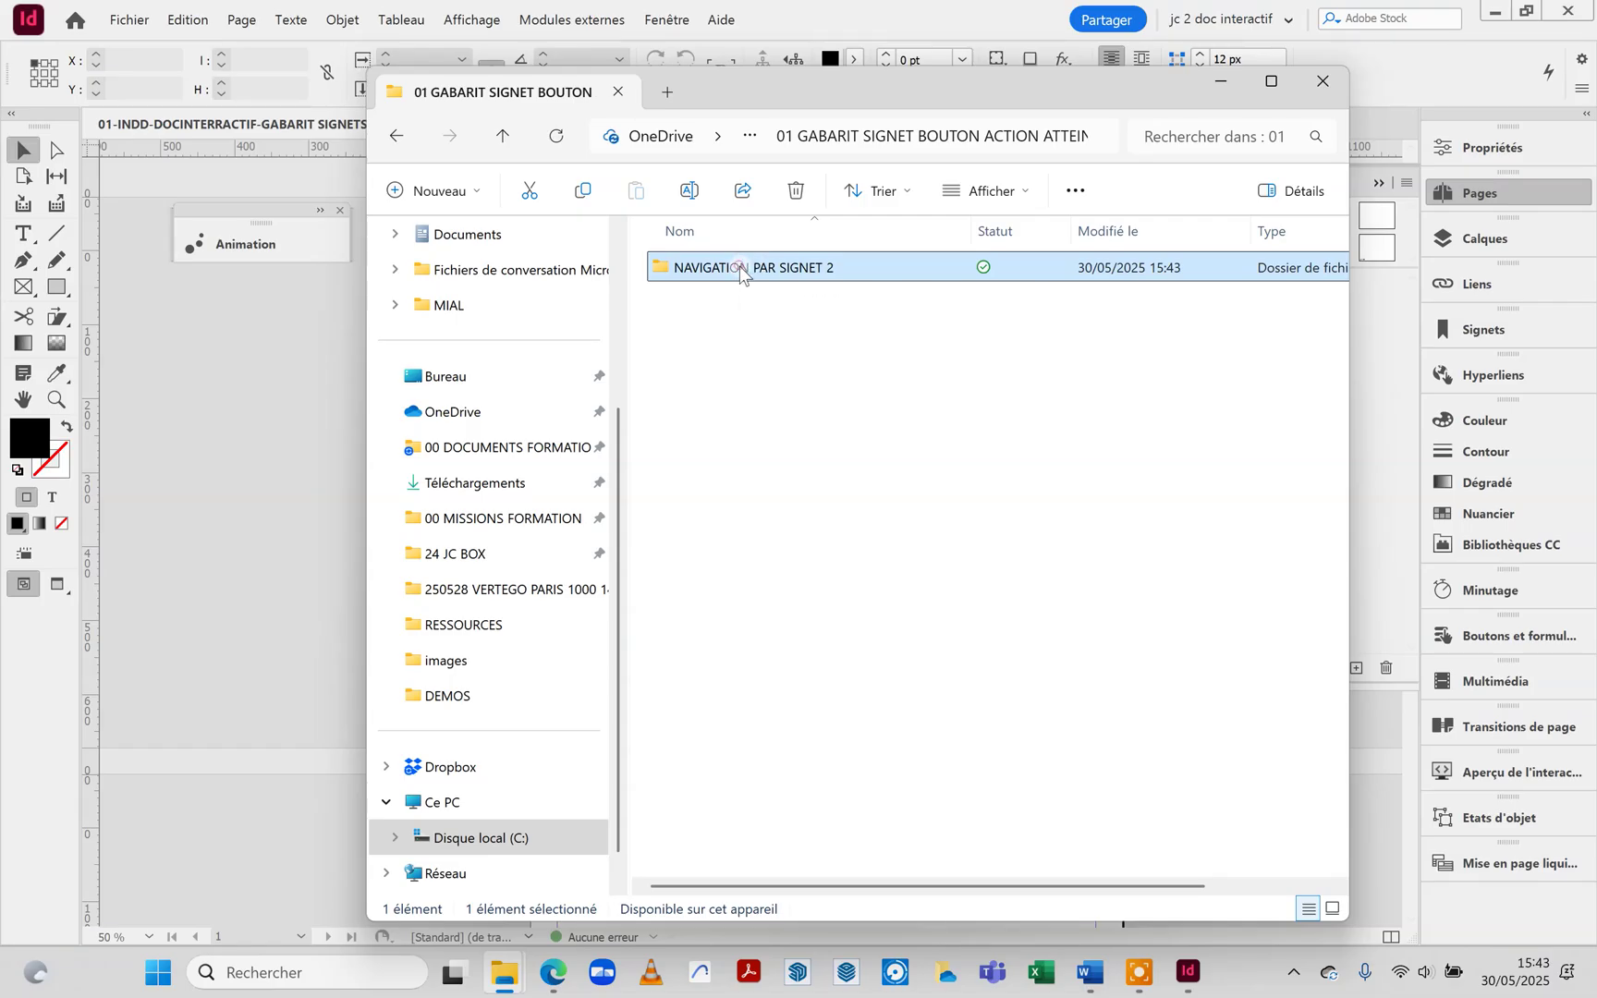
Open index.html from the exported NAVIGATION PAR SIGNET 2 folder in Edge and test the circle and square navigation buttons.
double_click(753, 278)
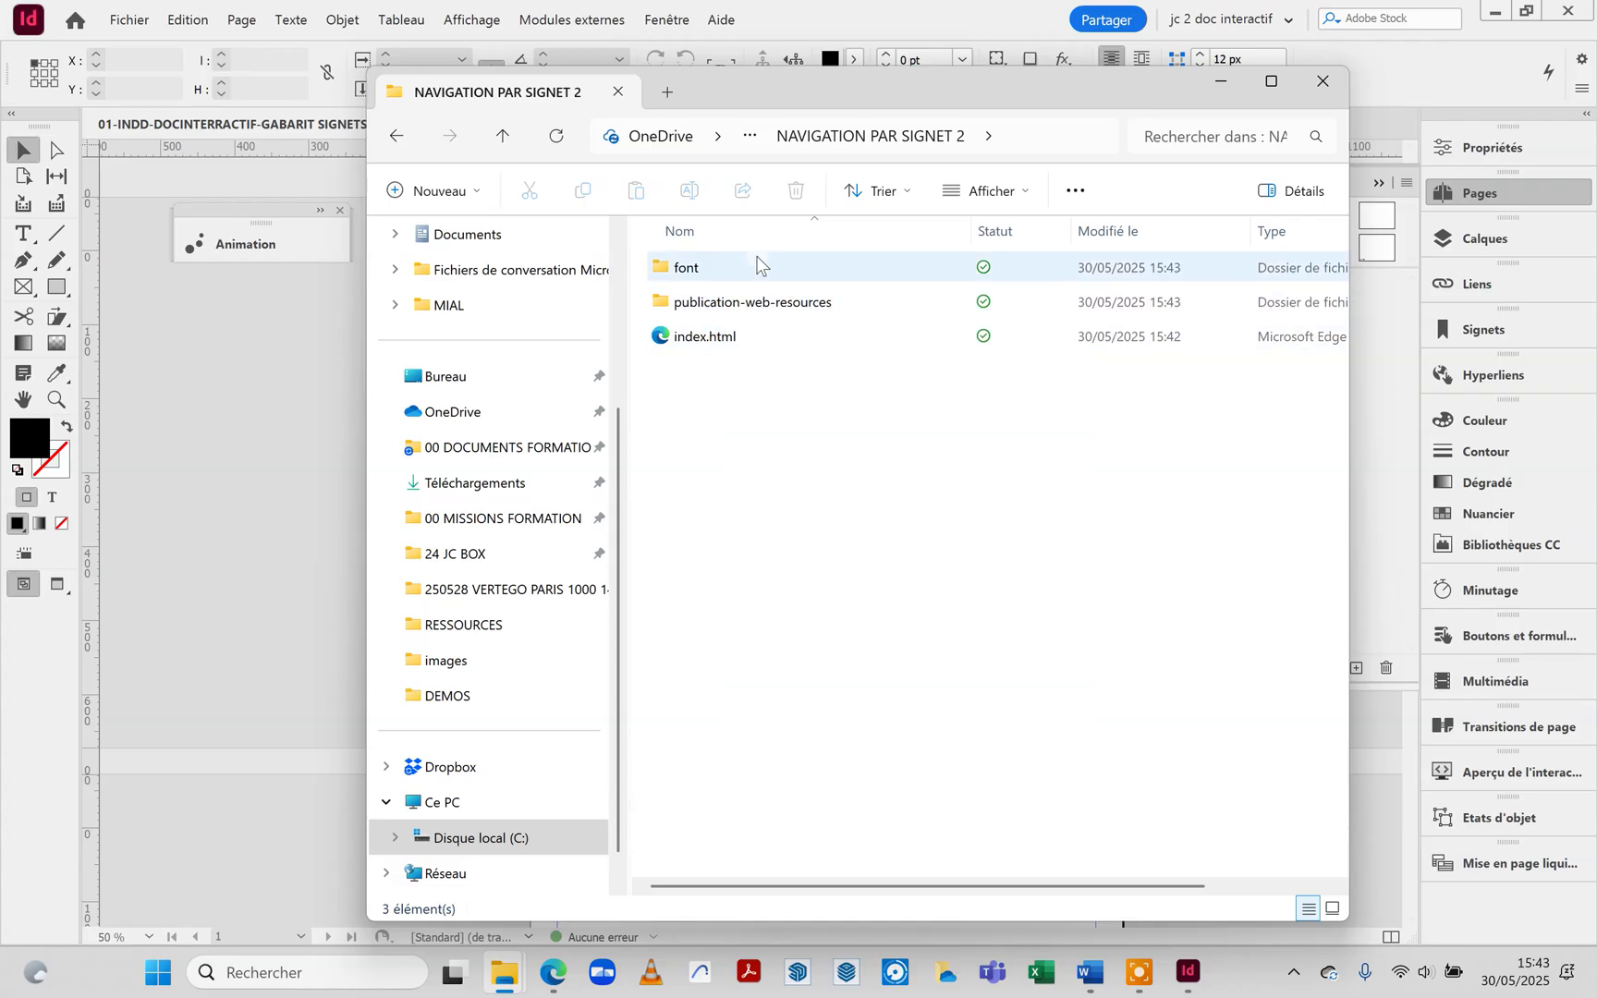
click(697, 346)
double_click(697, 342)
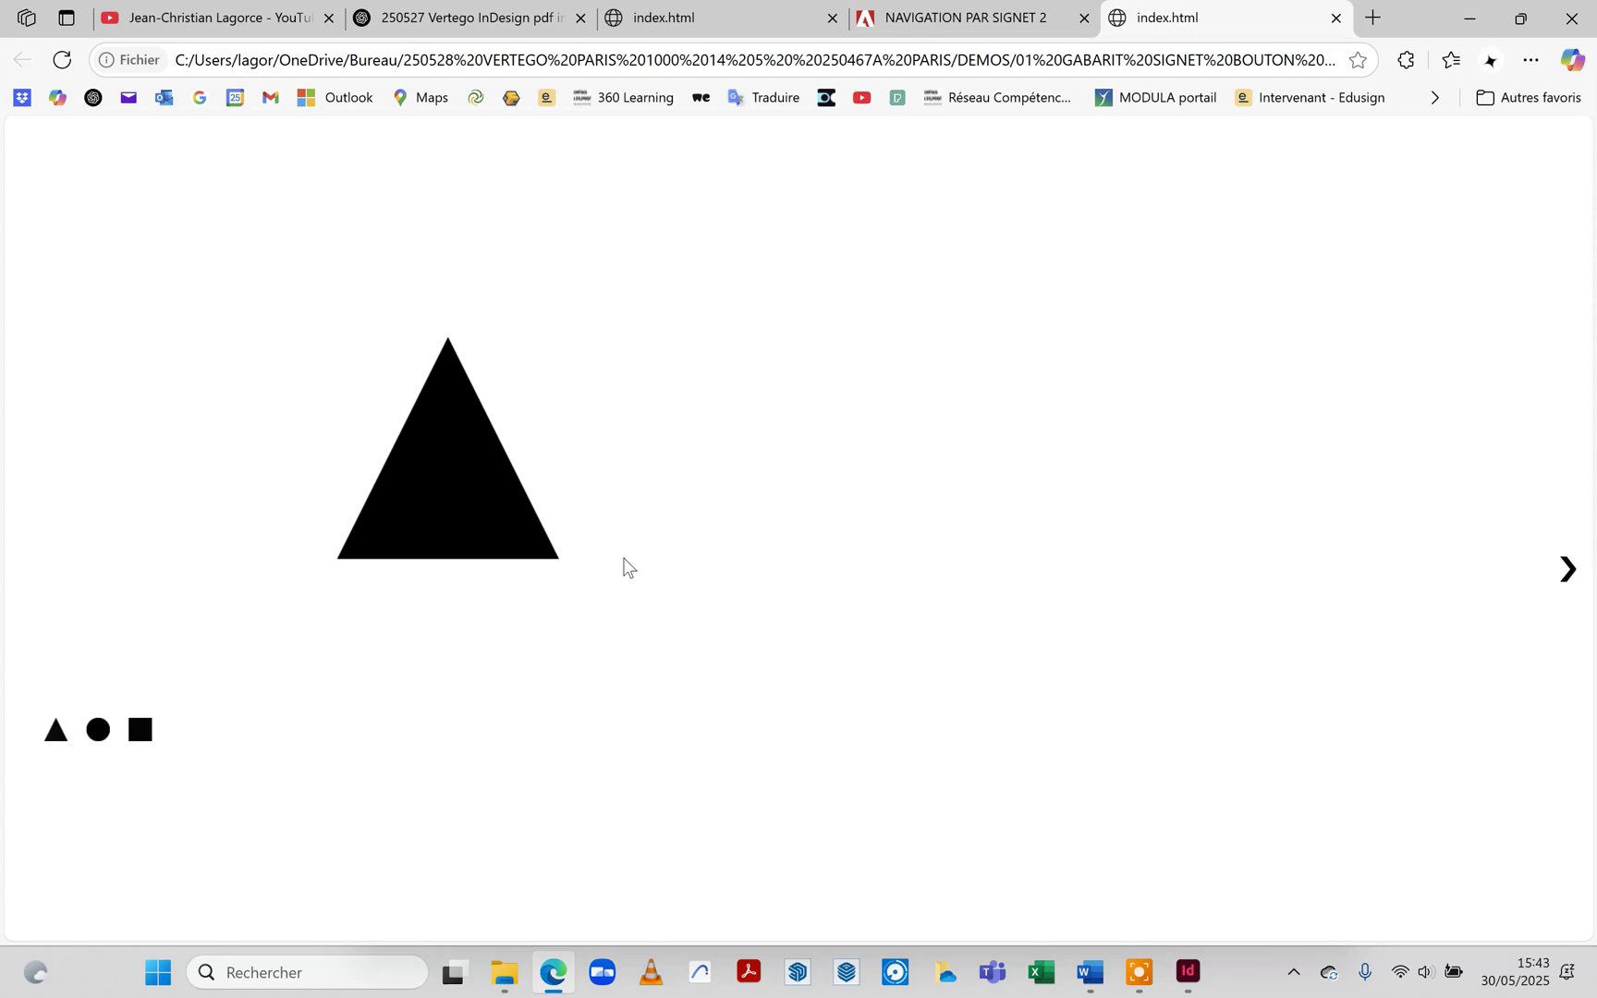
click(99, 732)
click(141, 732)
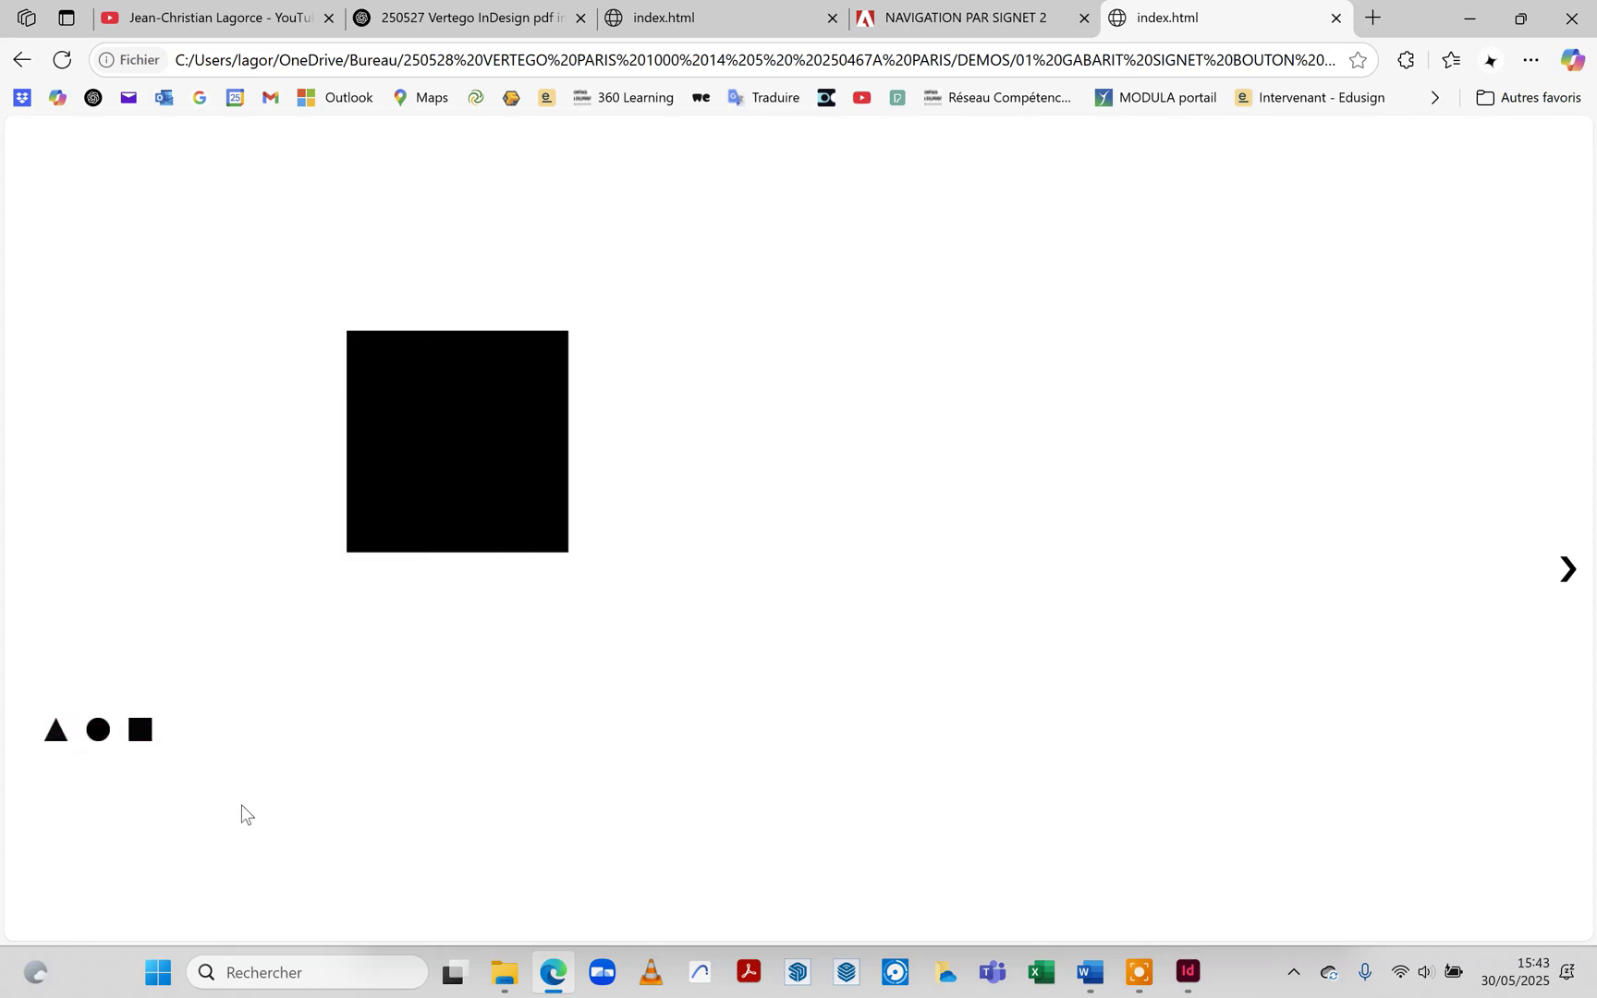